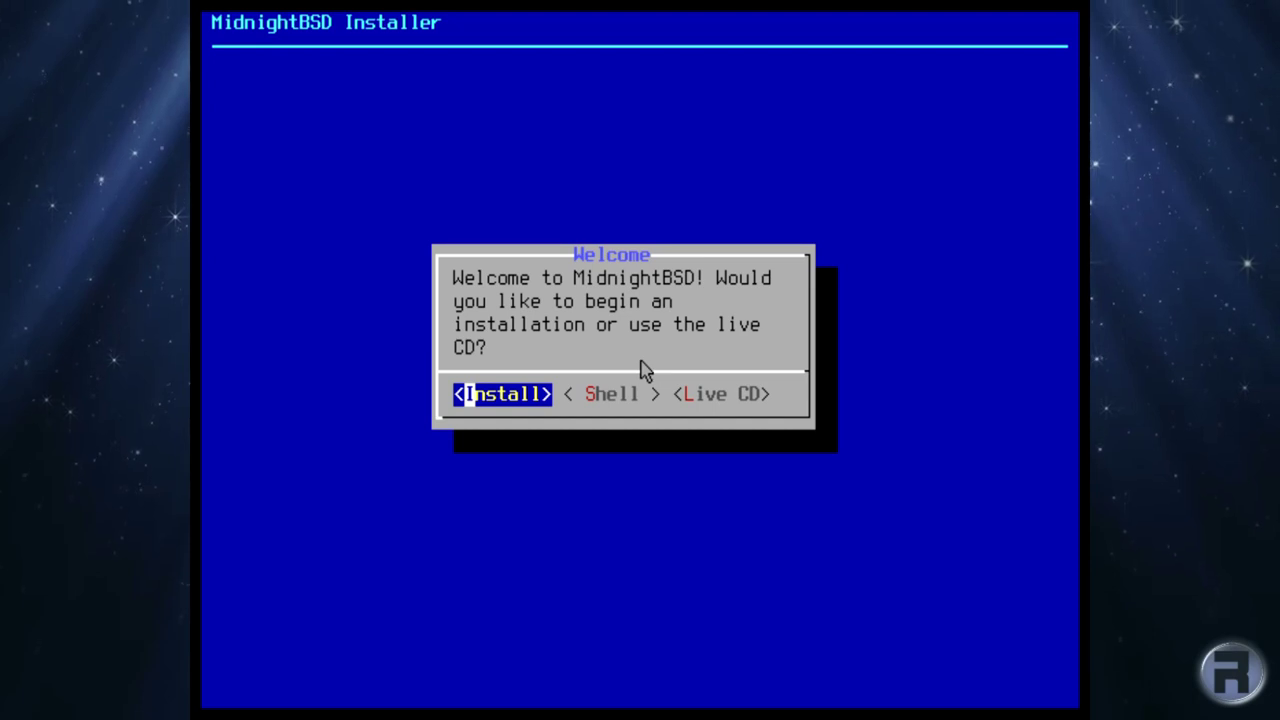
- Start a new MidnightBSD installation from the installer's welcome screen
key("Right")
key("Right")
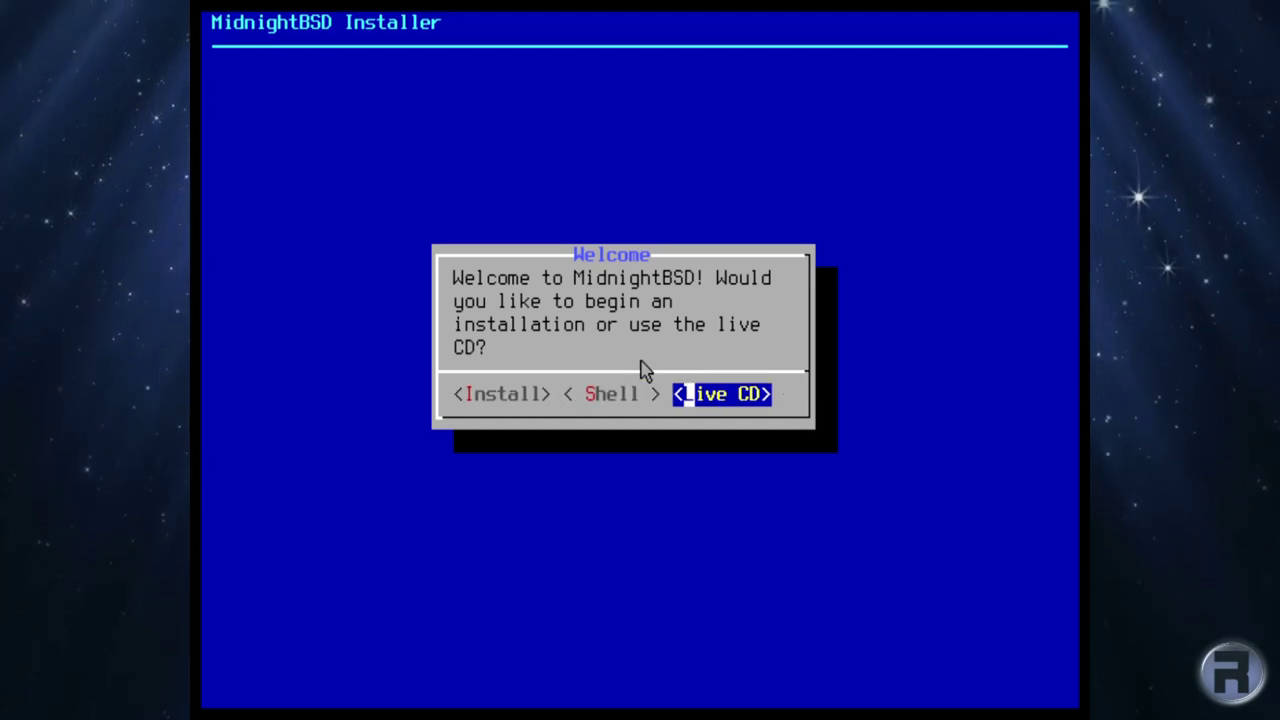
key("Left")
key("Left")
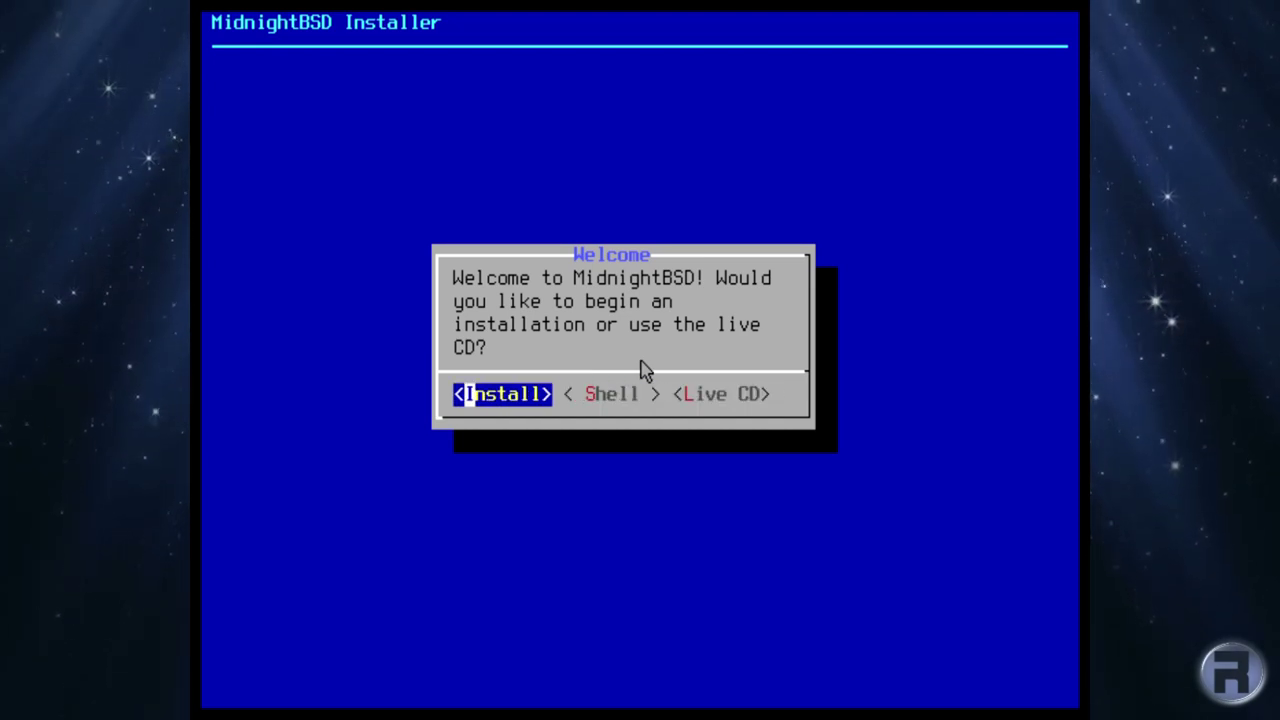
key("Return")
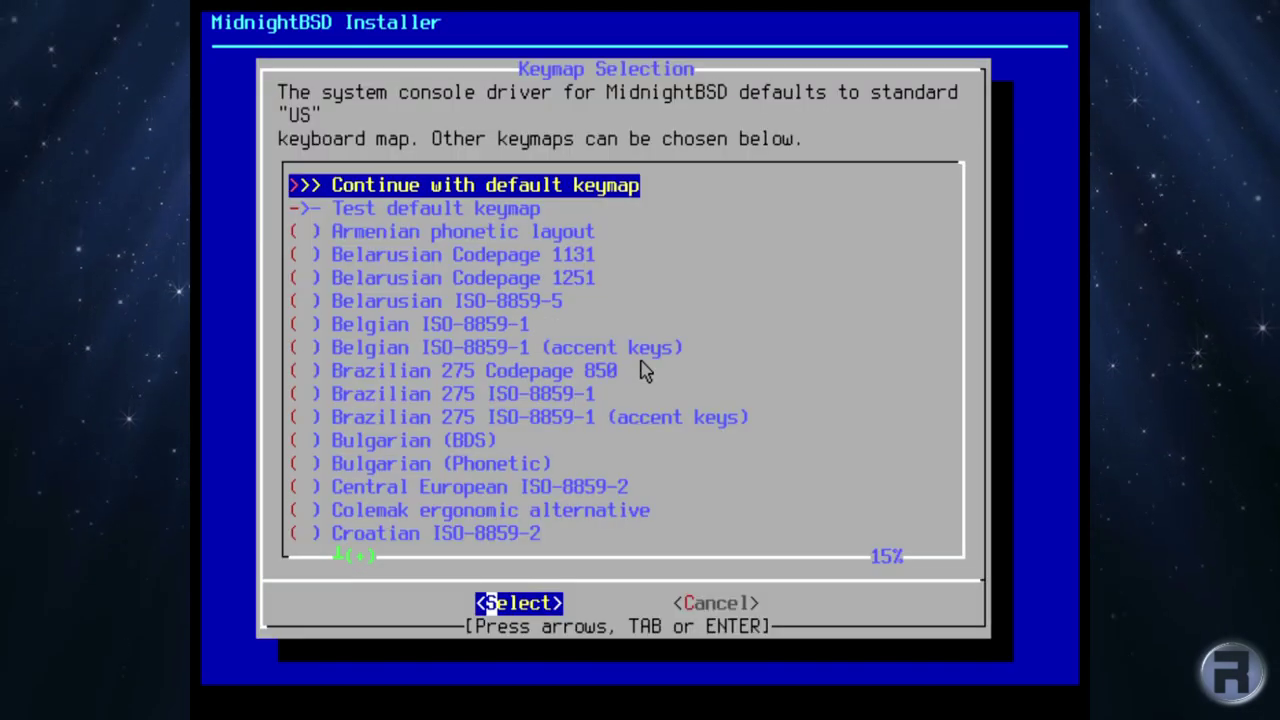
- Choose the United Kingdom Codepage 850 keymap and continue with uk.cp850.kbd
key("End")
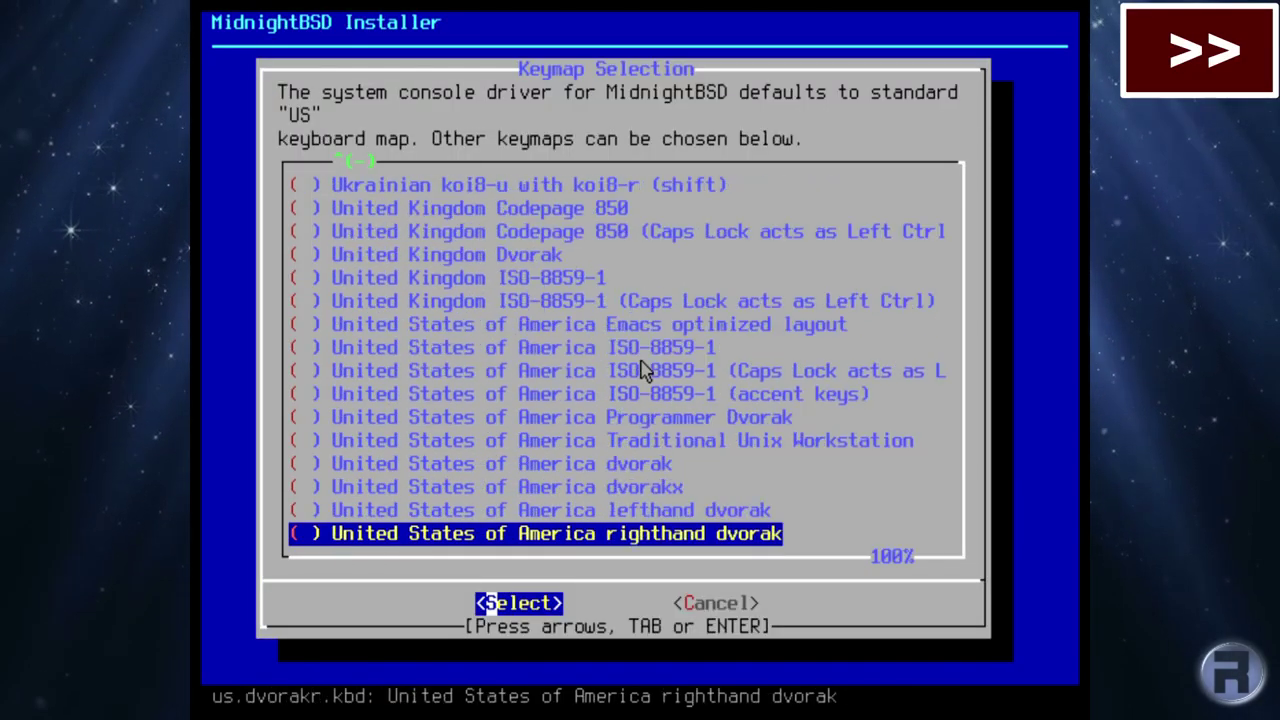
key("Up")
key("Up")
key("Up")
key("Up")
key("Up")
key("Up")
key("Up")
key("Up")
key("Up")
key("Up")
key("Up")
key("Up")
key("Up")
key("Up")
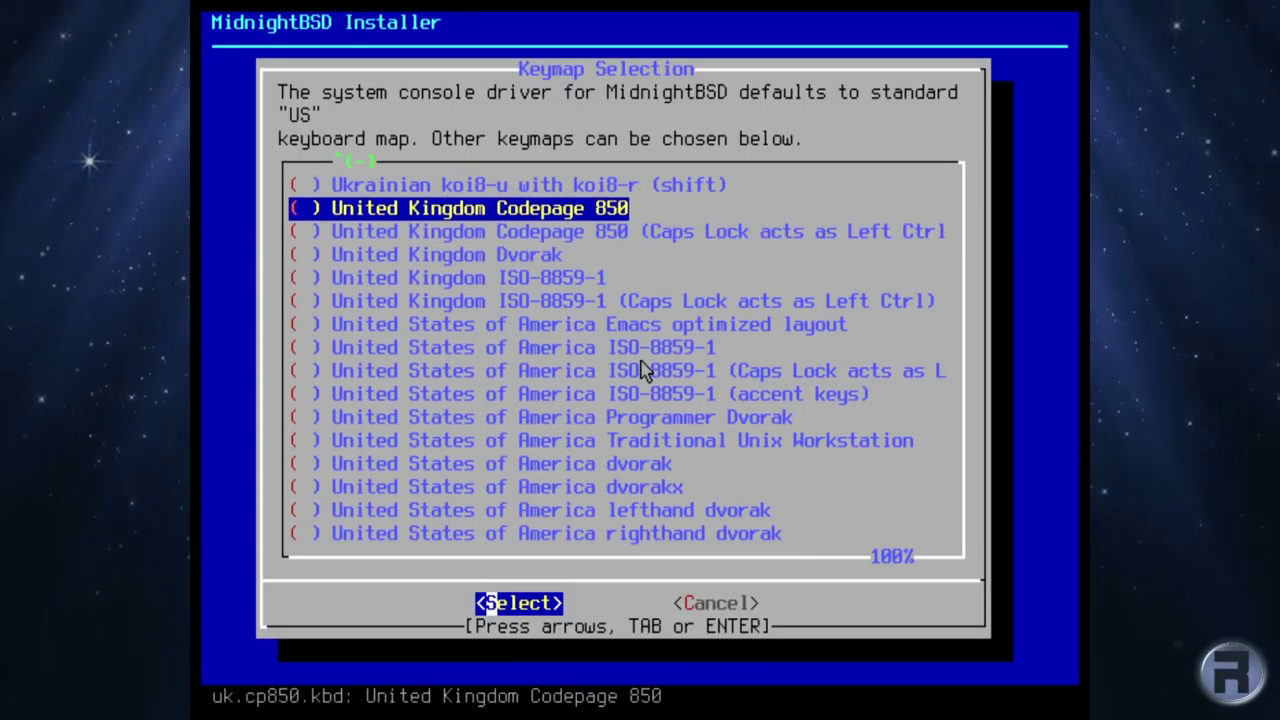
key("Up")
key("Up")
key("Up")
key("Down")
key("Down")
key("Down")
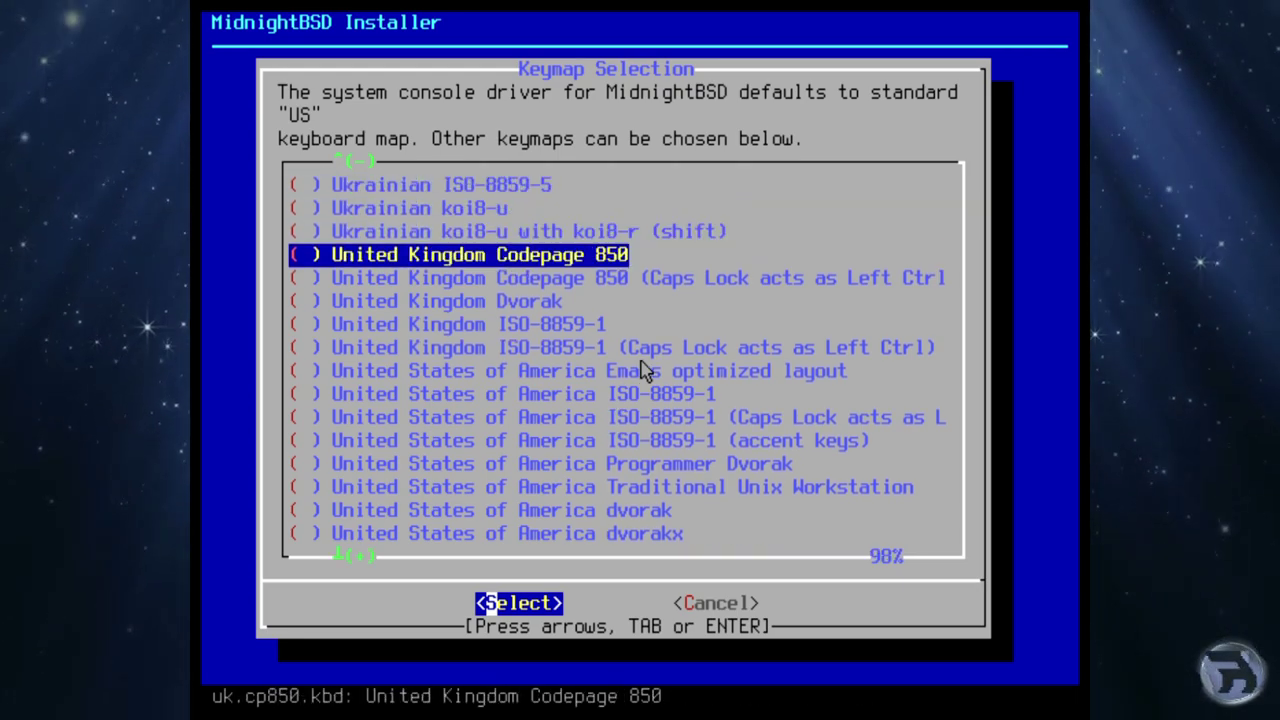
key("Return")
key("Up")
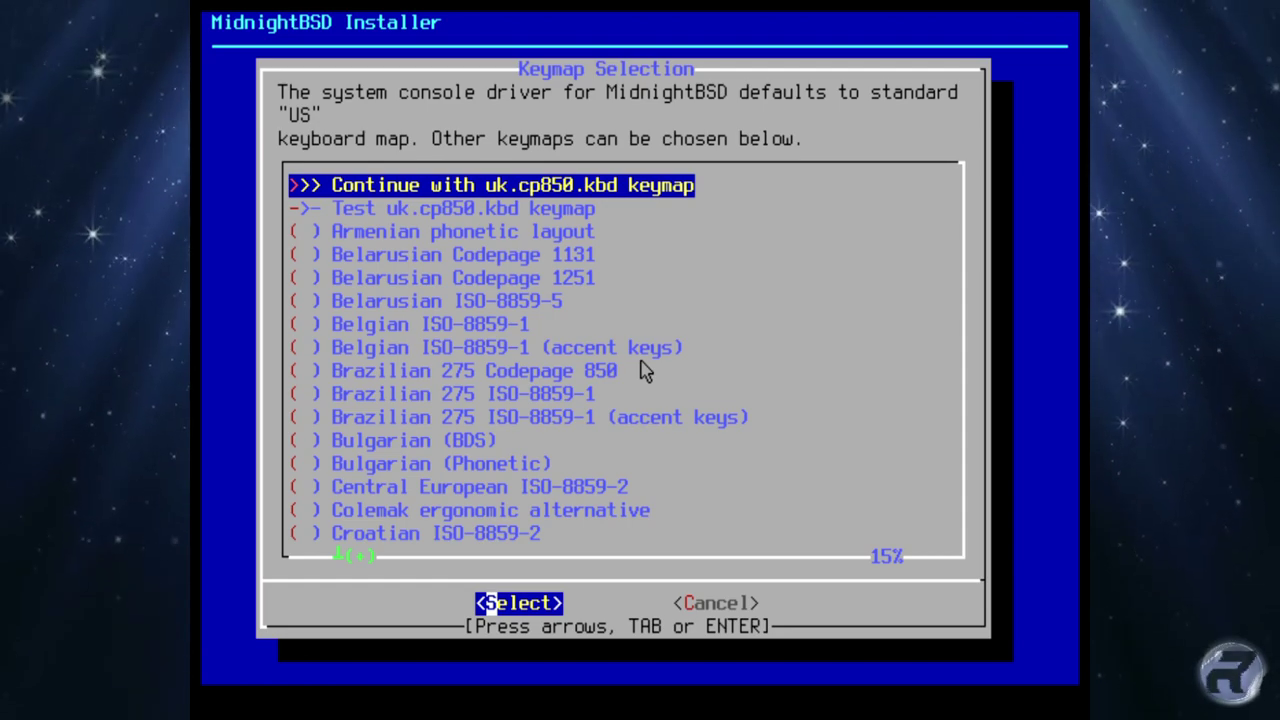
key("Return")
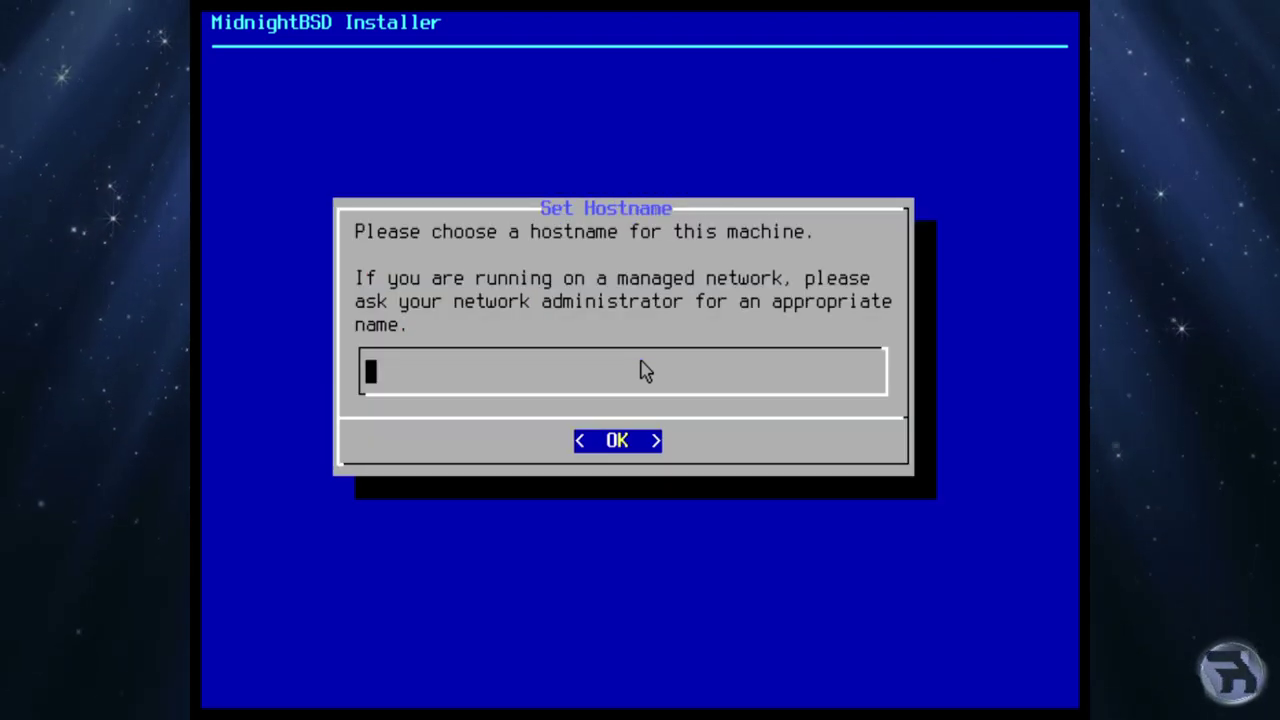
- Set the hostname to 'test' and add src to the lib32 and mports components
type("tes")
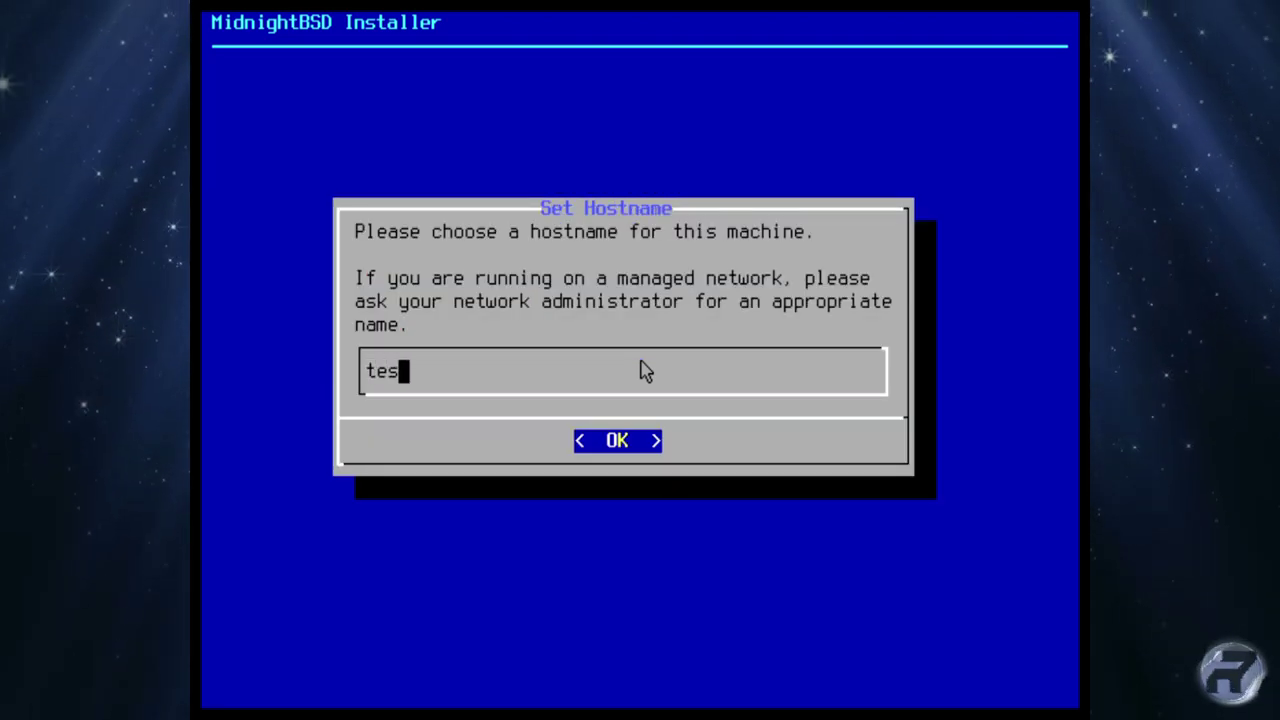
type("t")
key("Return")
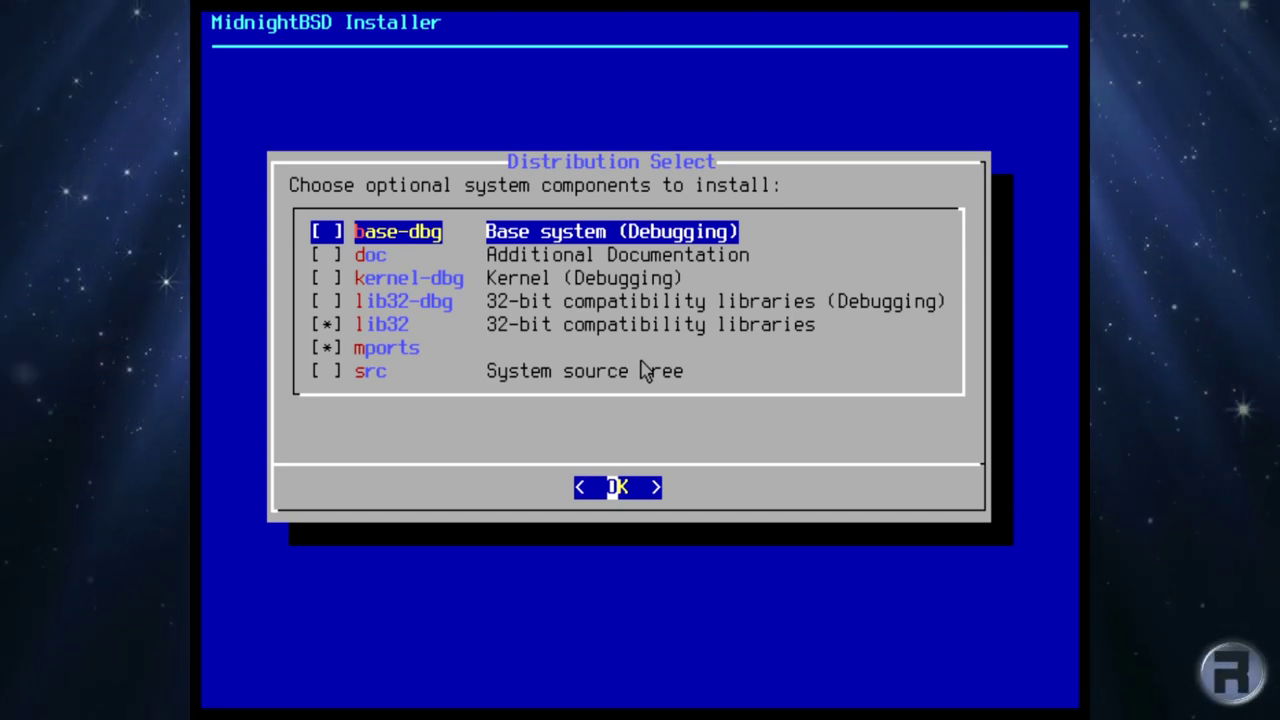
key("Down")
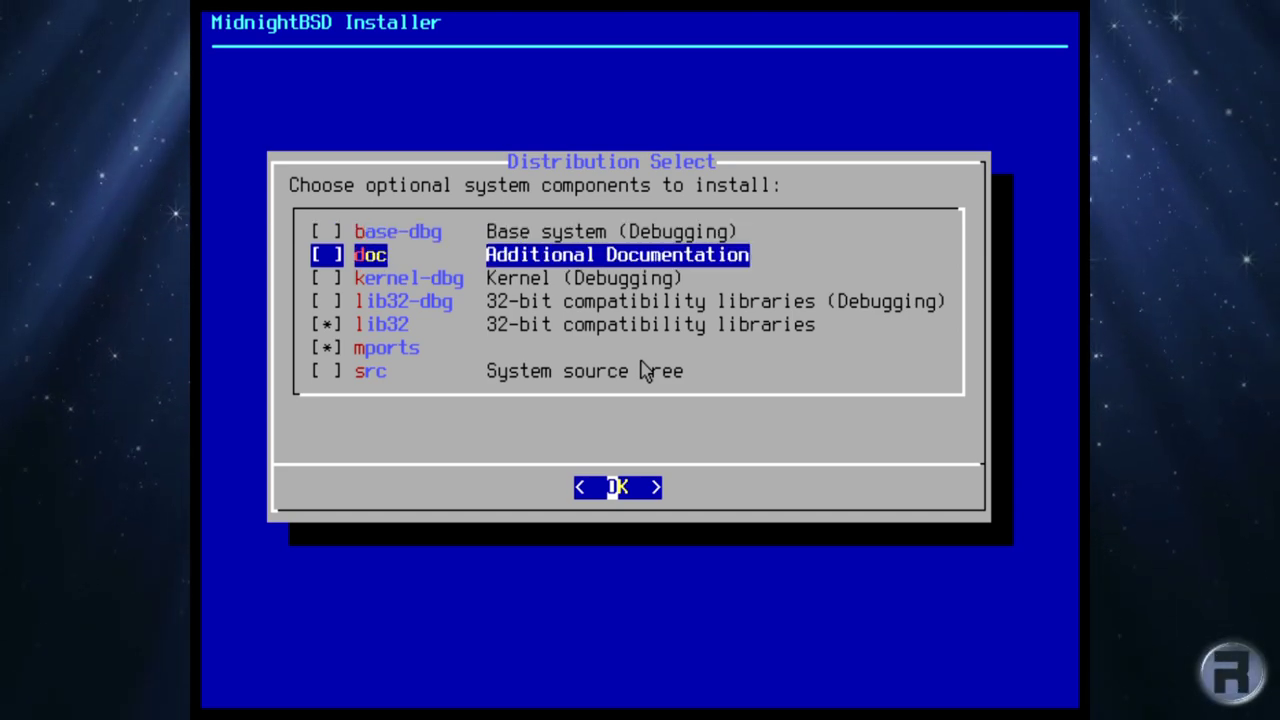
key("Down")
key("Down")
key("Down")
key("Down")
key("Down")
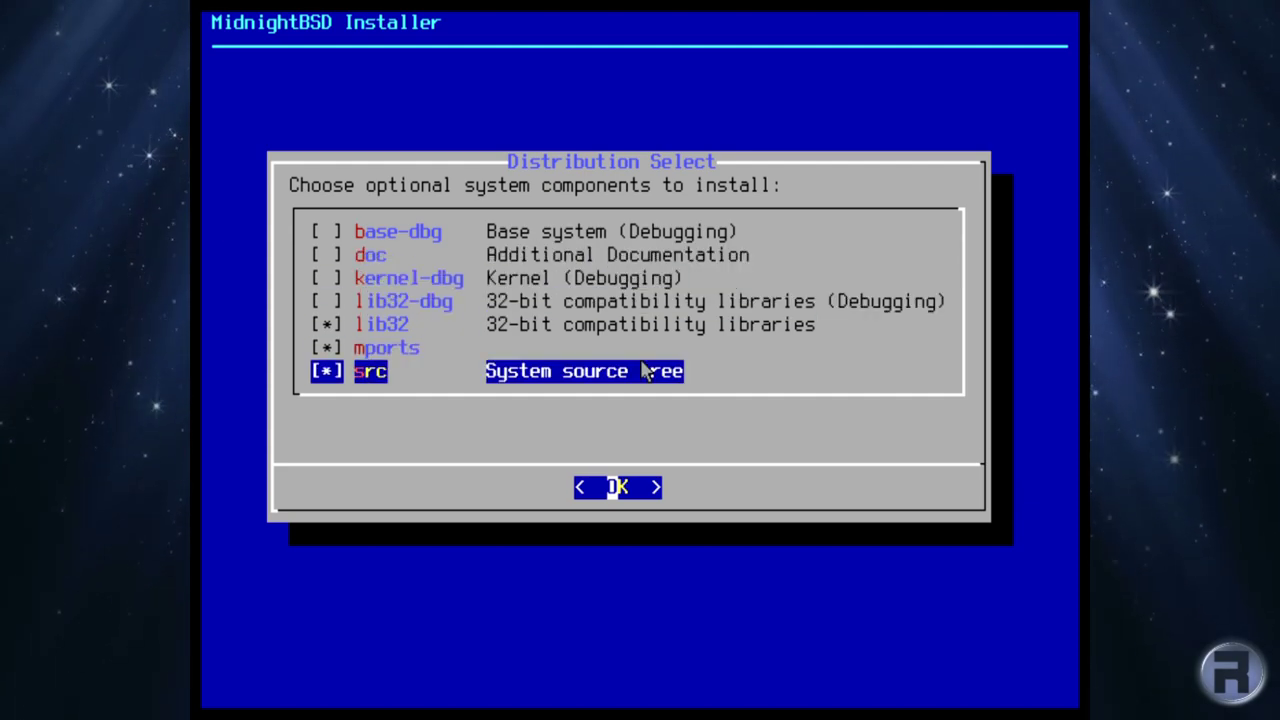
key("Return")
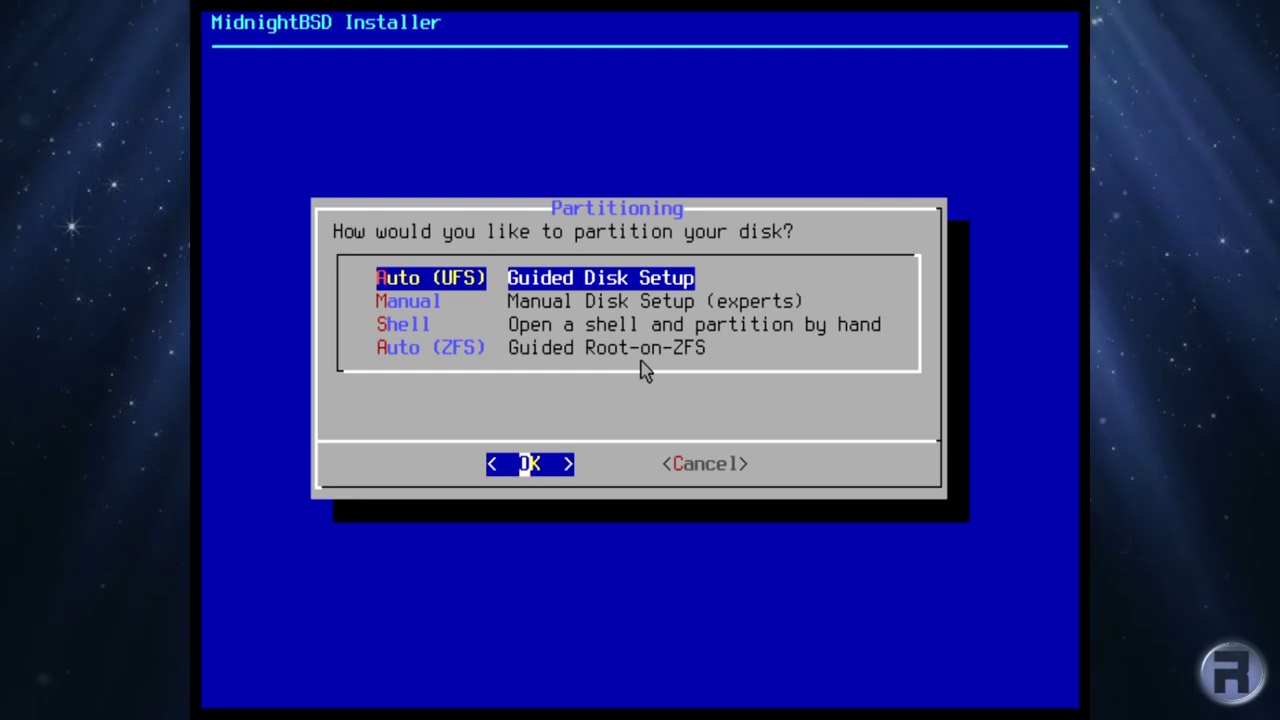
- Choose guided Auto (ZFS) partitioning with a stripe pool on ada0
key("Down")
key("Down")
key("Down")
key("Return")
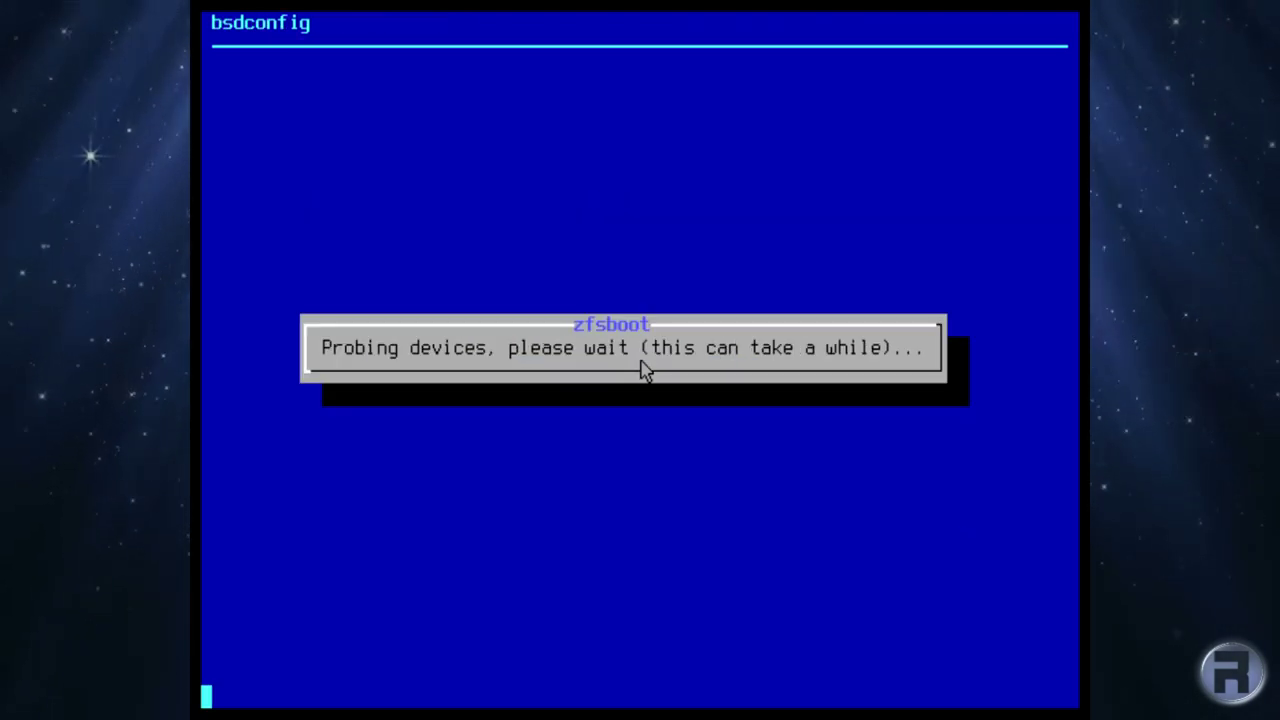
key("Down")
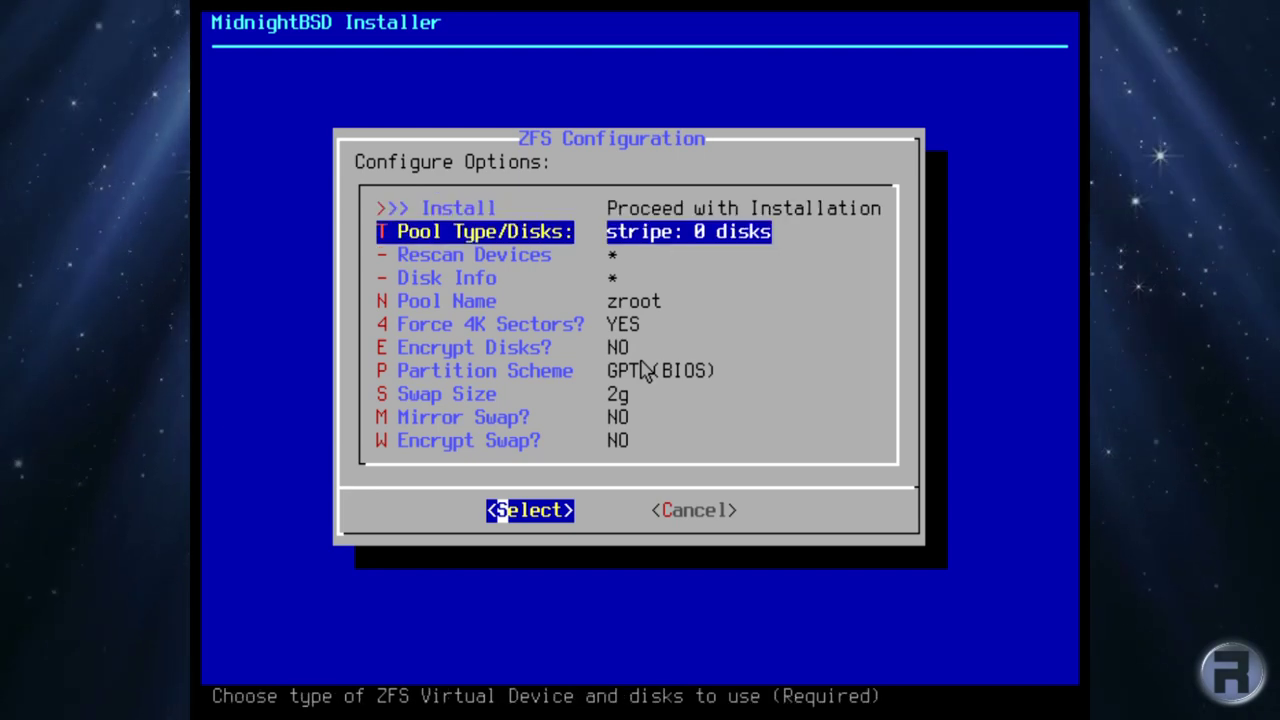
key("Return")
key("Return")
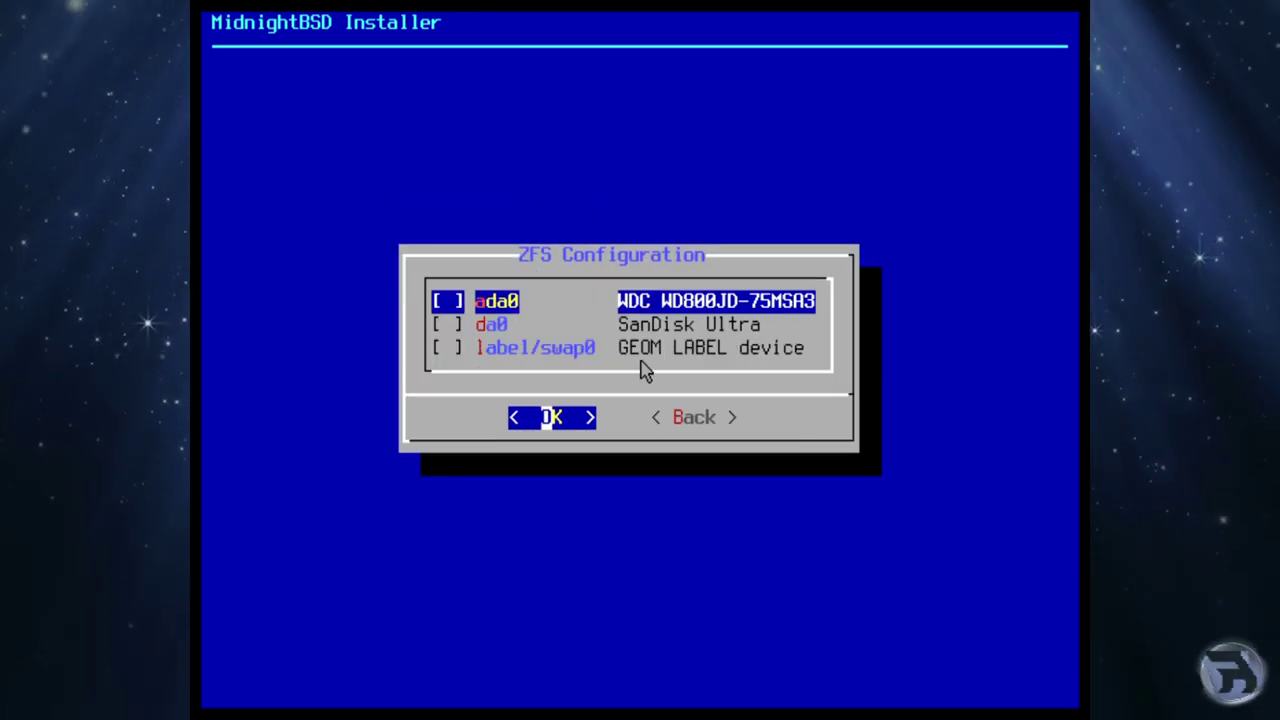
key("Return")
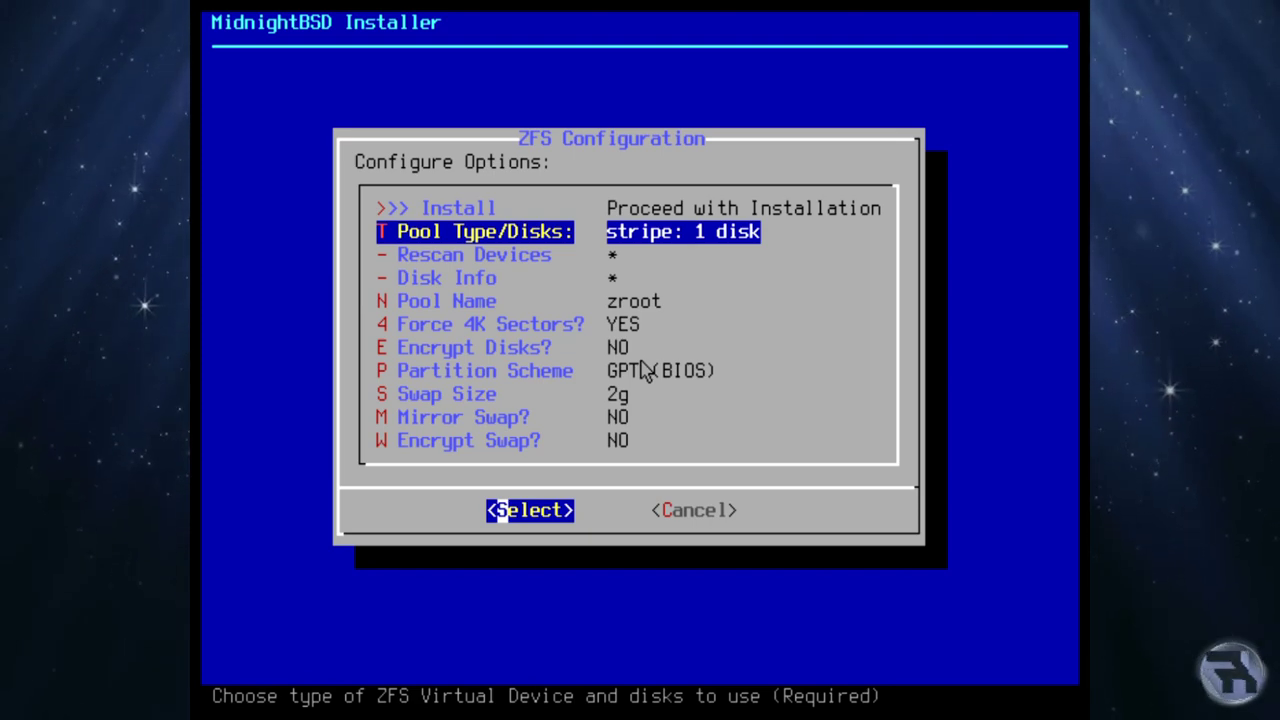
- Proceed with the ZFS install and confirm wiping ada0
key("Up")
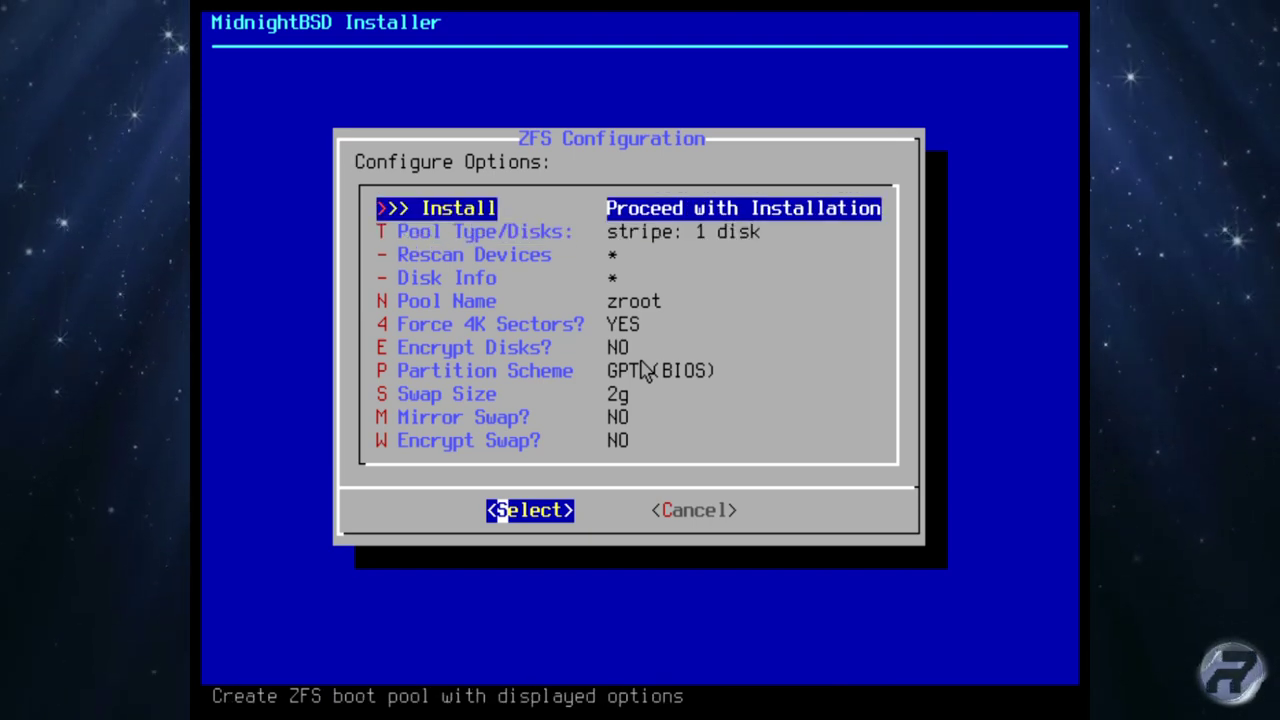
key("Return")
key("Left")
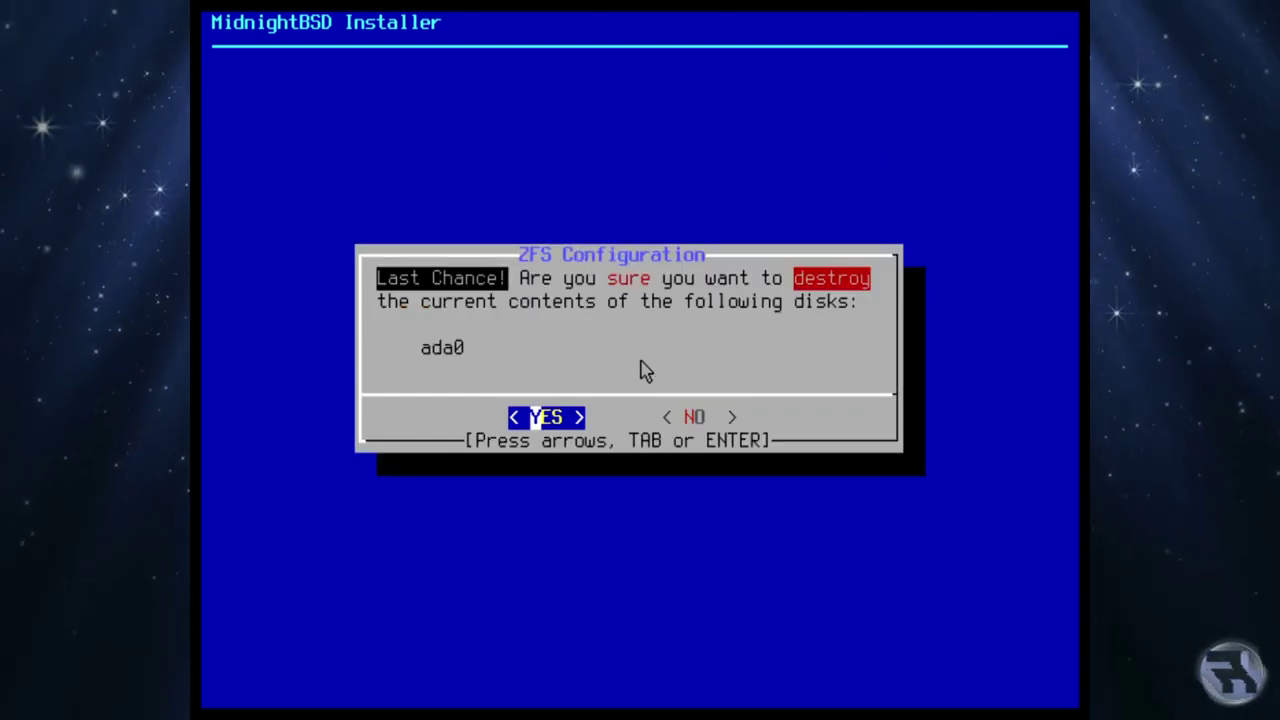
key("Return")
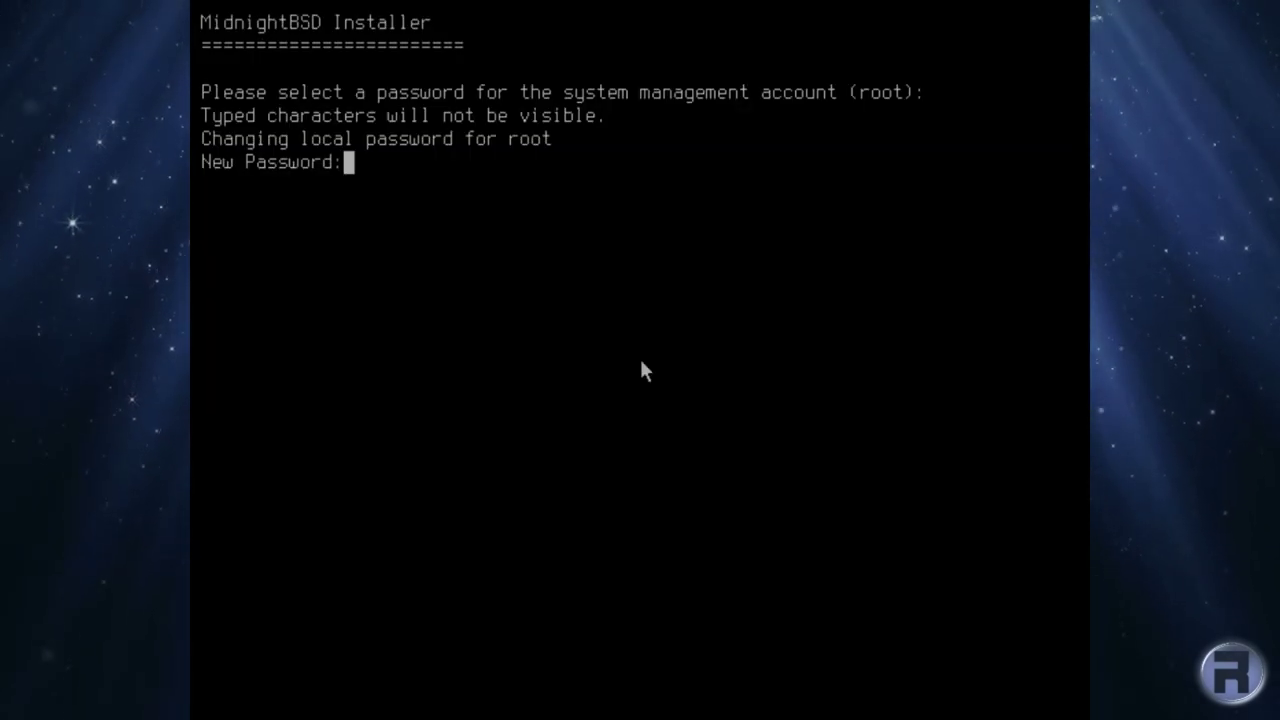
- Set the root password and configure em0 for IPv4 without DHCP
key("Return")
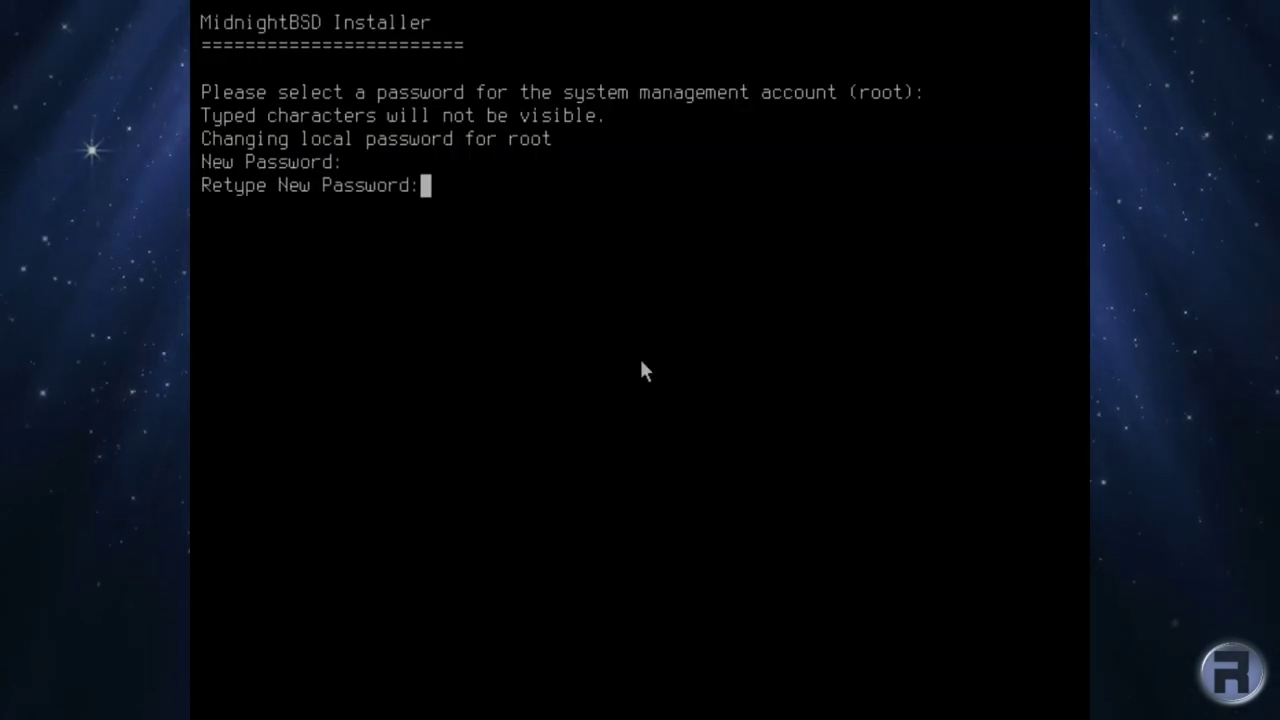
key("Return")
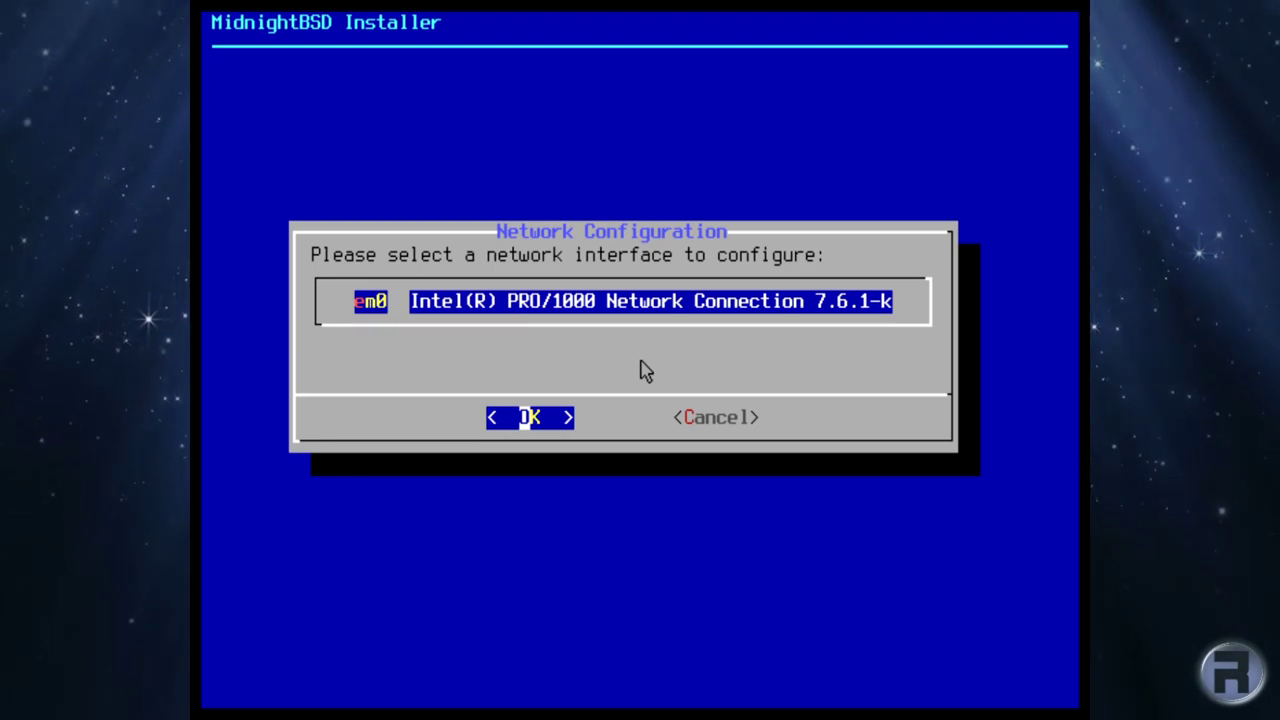
key("Return")
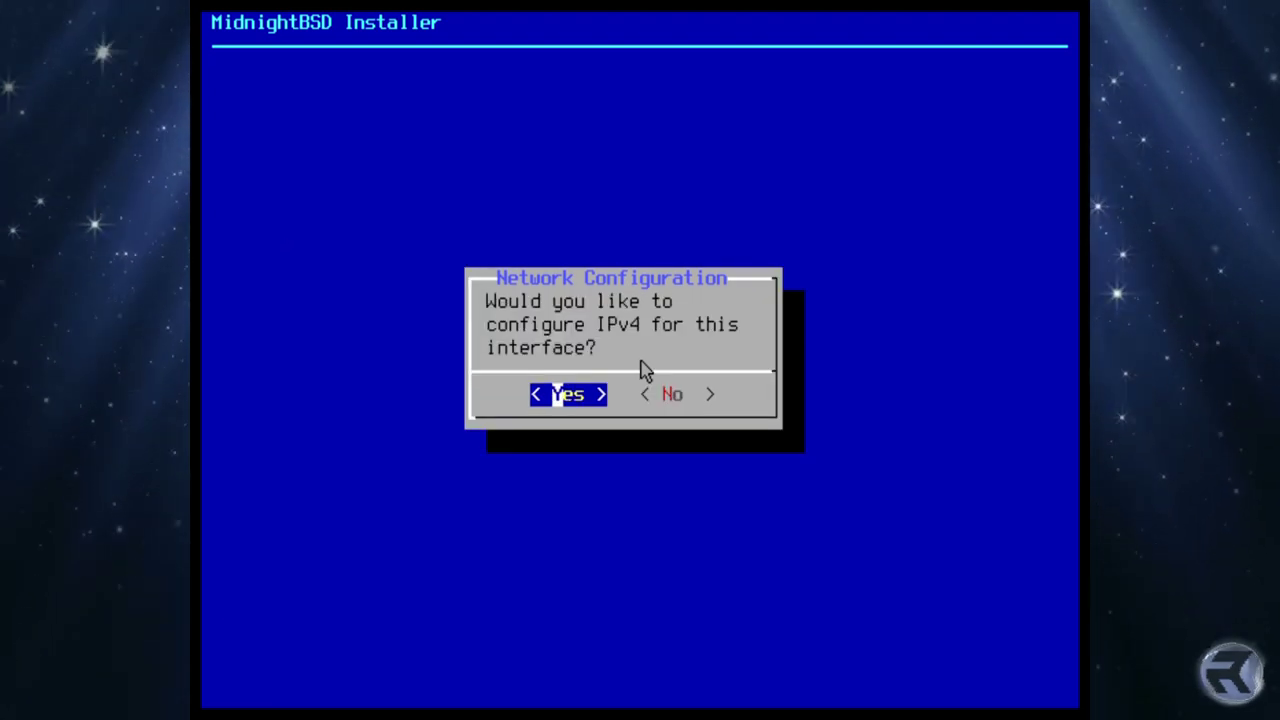
key("Return")
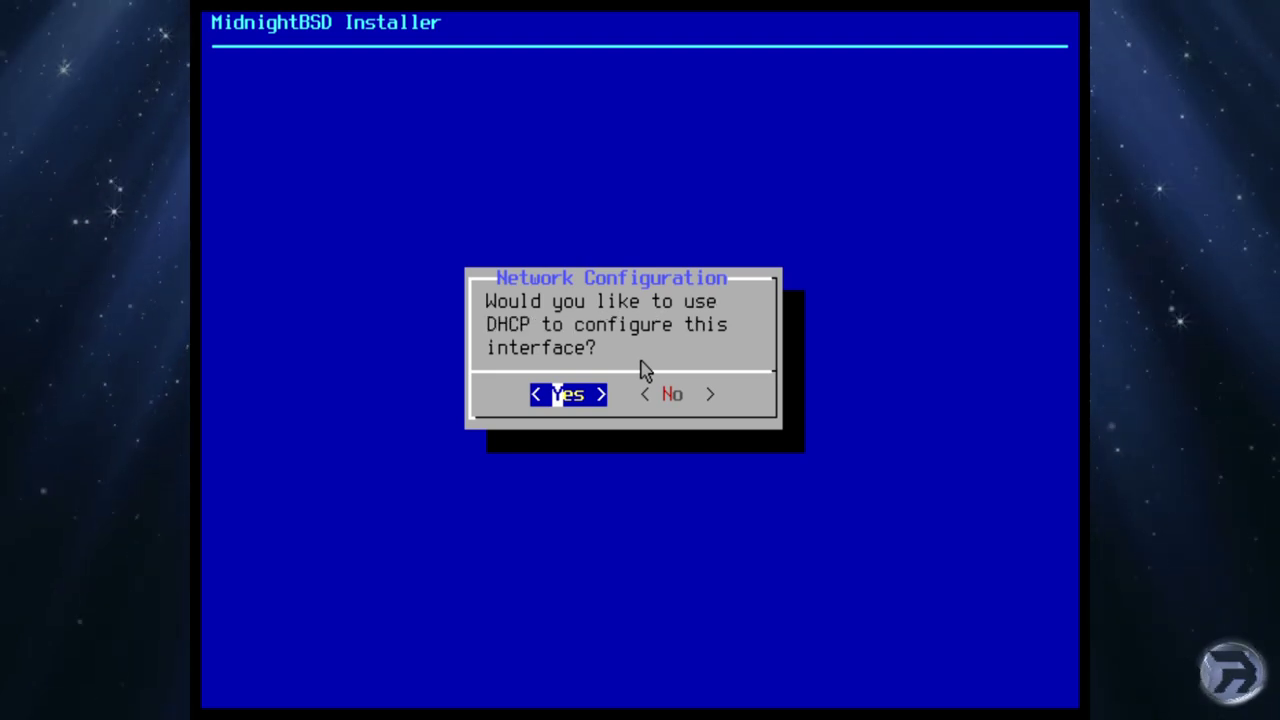
key("Right")
key("Return")
- Give em0 address 192.168.1.106, mask 255.255.255.0 and router 192.168.1.1
type("192.168.1.106")
key("Down")
type("255.255.255.")
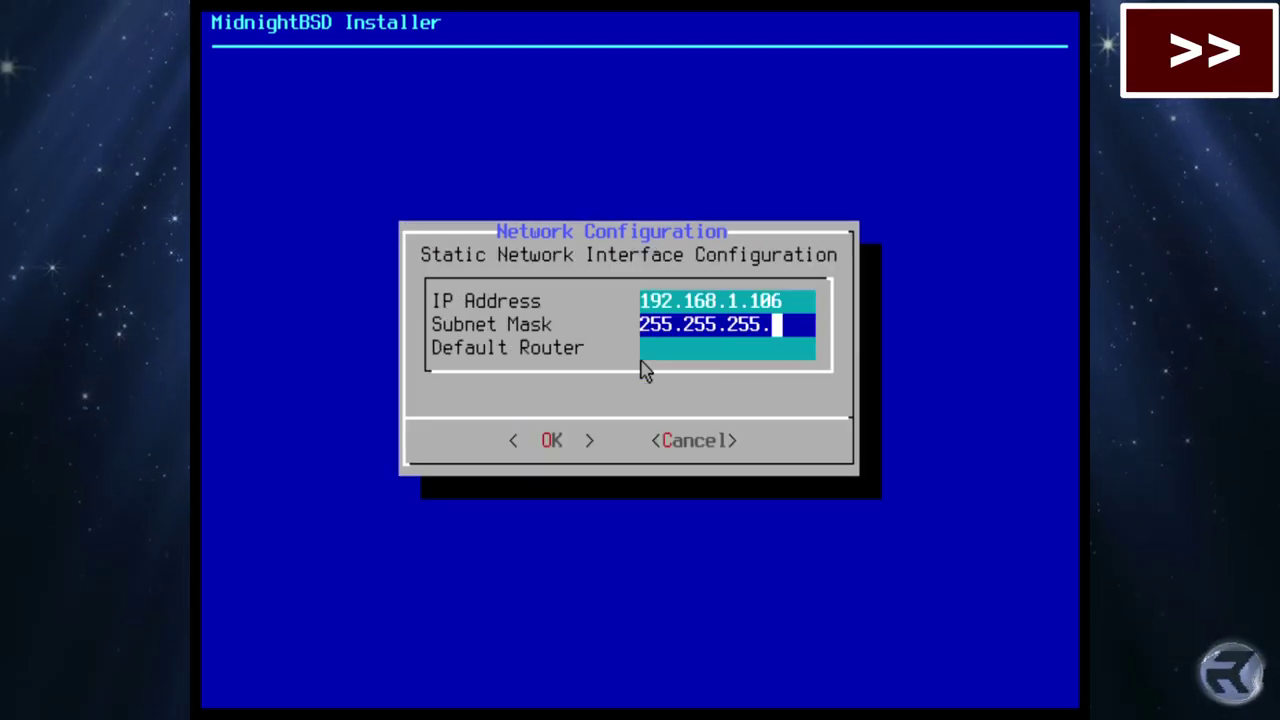
type("0")
key("Down")
type("192.168.1.1")
key("Return")
- Set the first DNS server to 192.168.1.1 and submit the resolver settings
key("Down")
type("192.168.1.1")
key("Down")
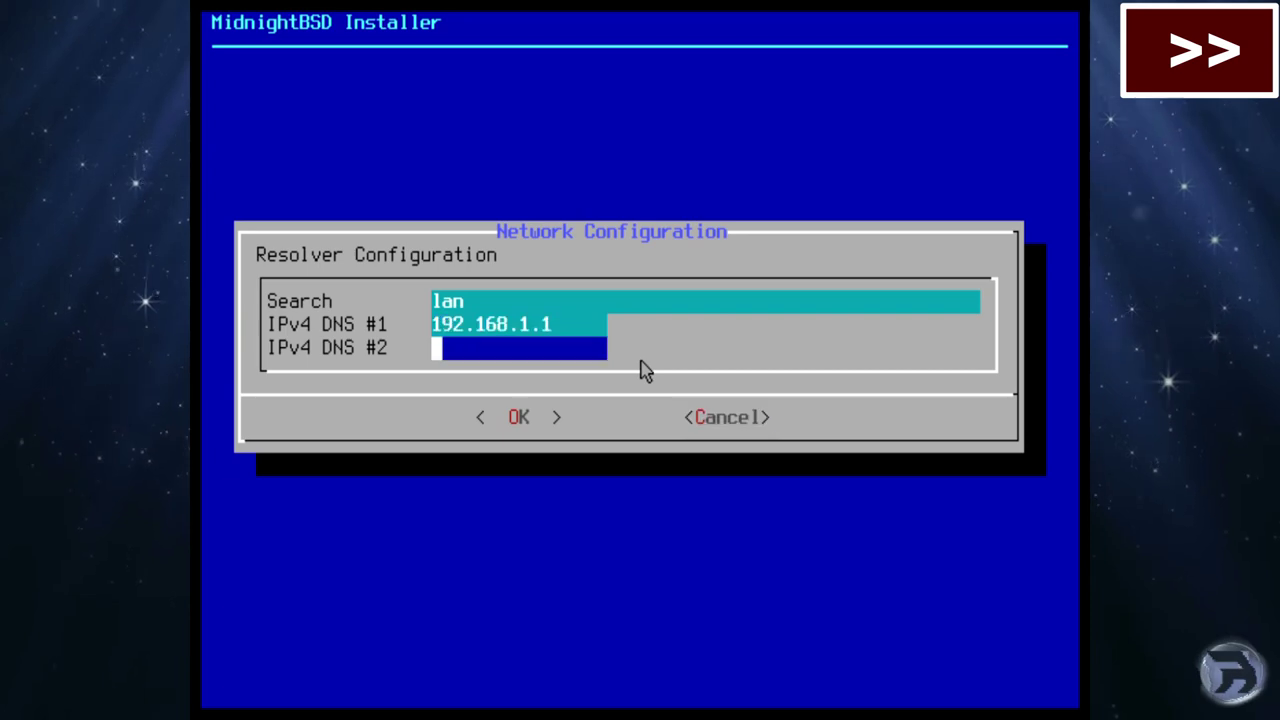
key("Return")
- Mark the clock non-UTC, pick Europe > United Kingdom (GMT), and skip date and time
key("Right")
key("Return")
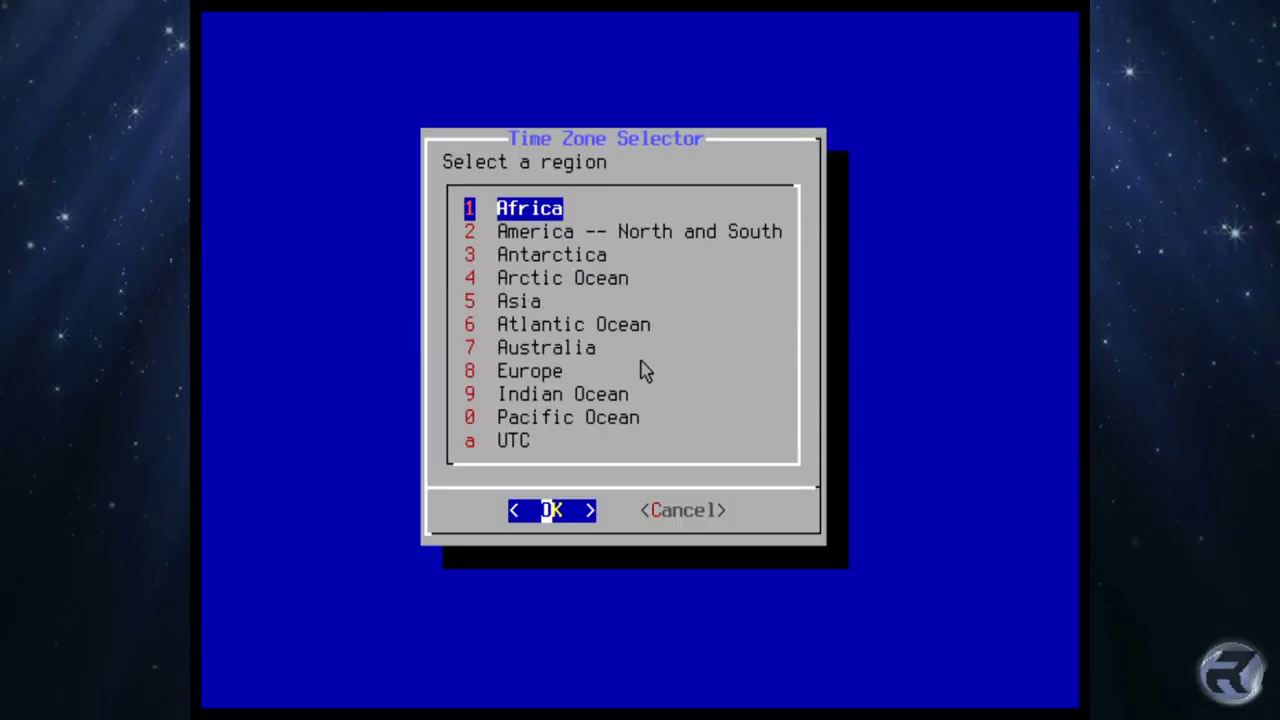
key("Down")
key("Down")
key("Down")
key("Down")
key("Down")
key("Down")
key("Down")
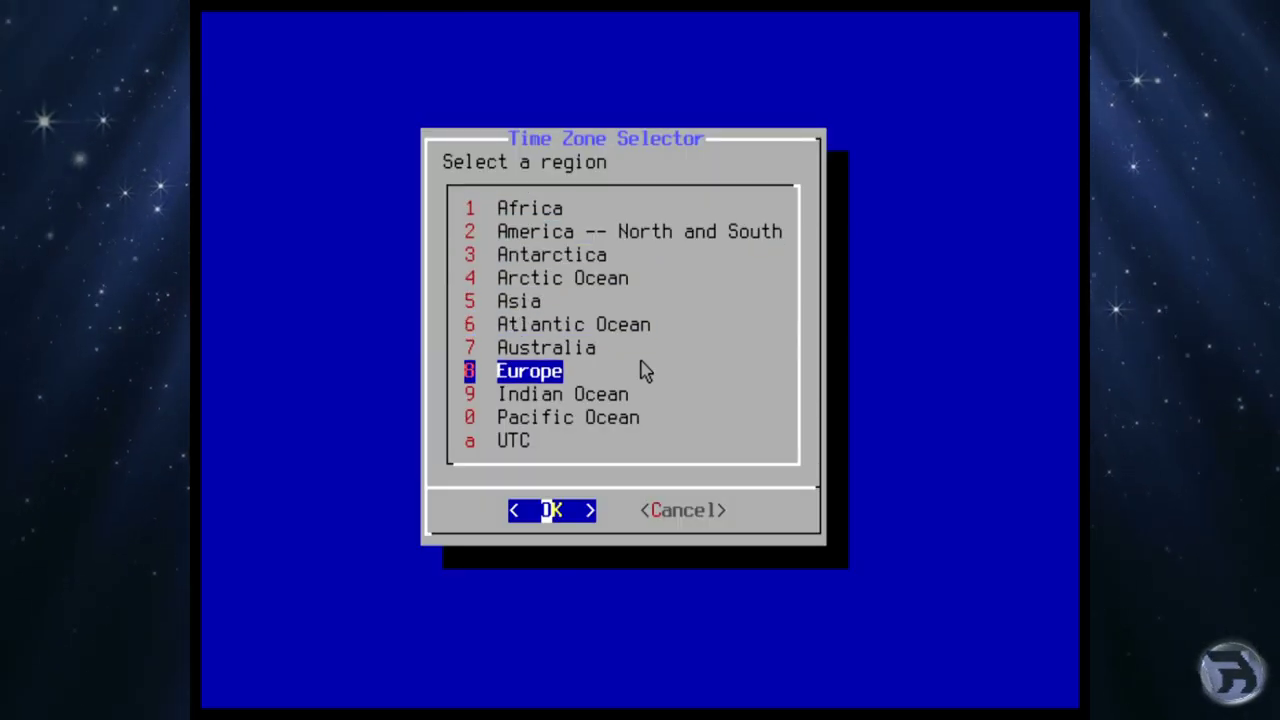
key("Return")
key("Page_Down")
key("Page_Down")
key("Page_Down")
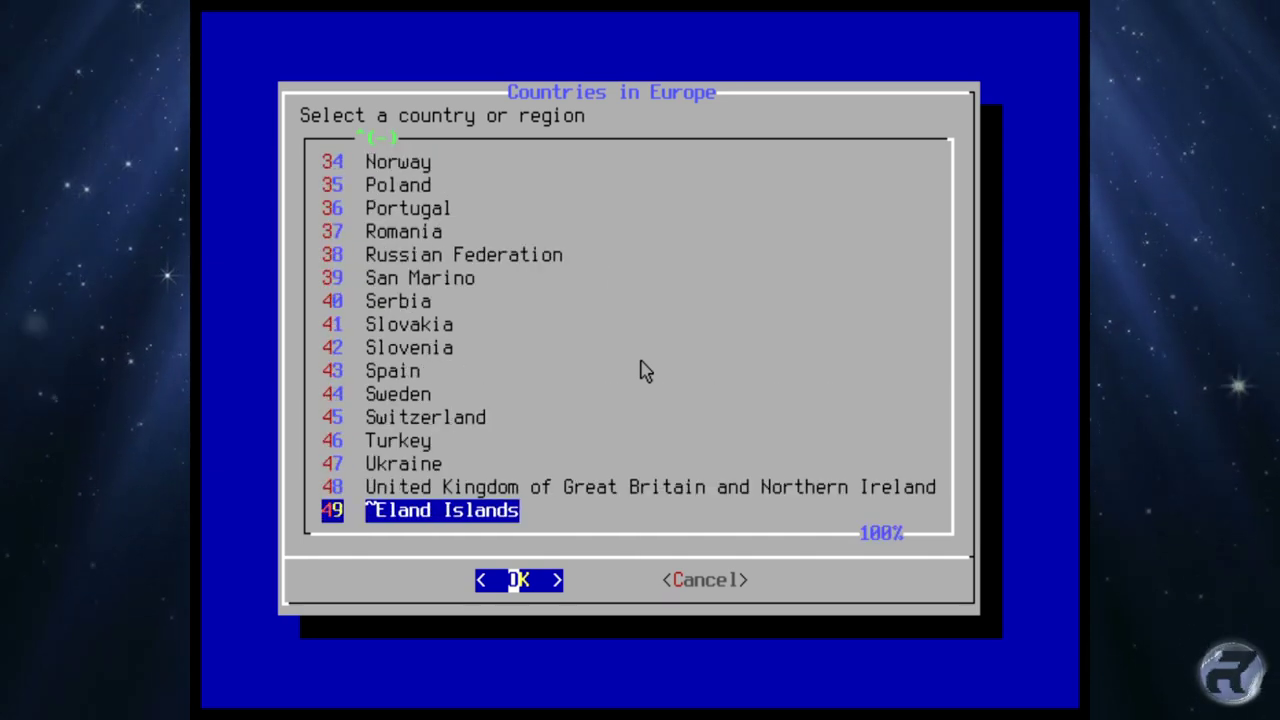
key("Up")
key("Return")
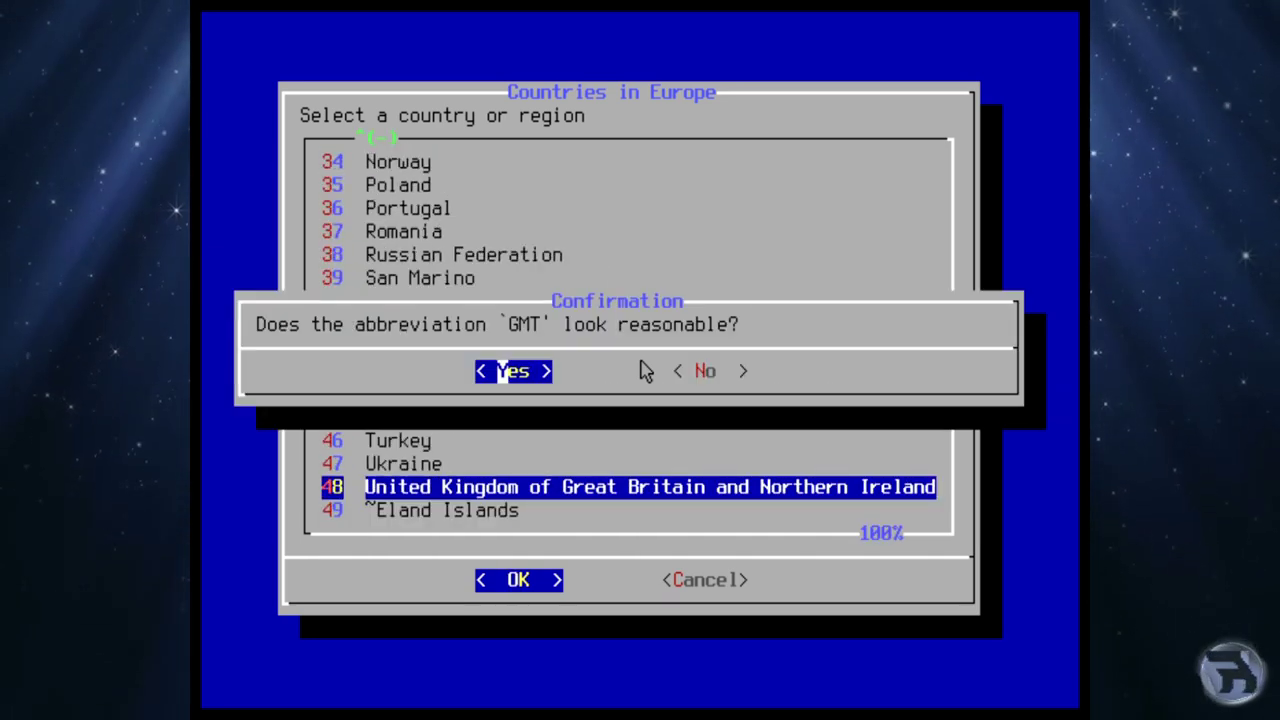
key("Return")
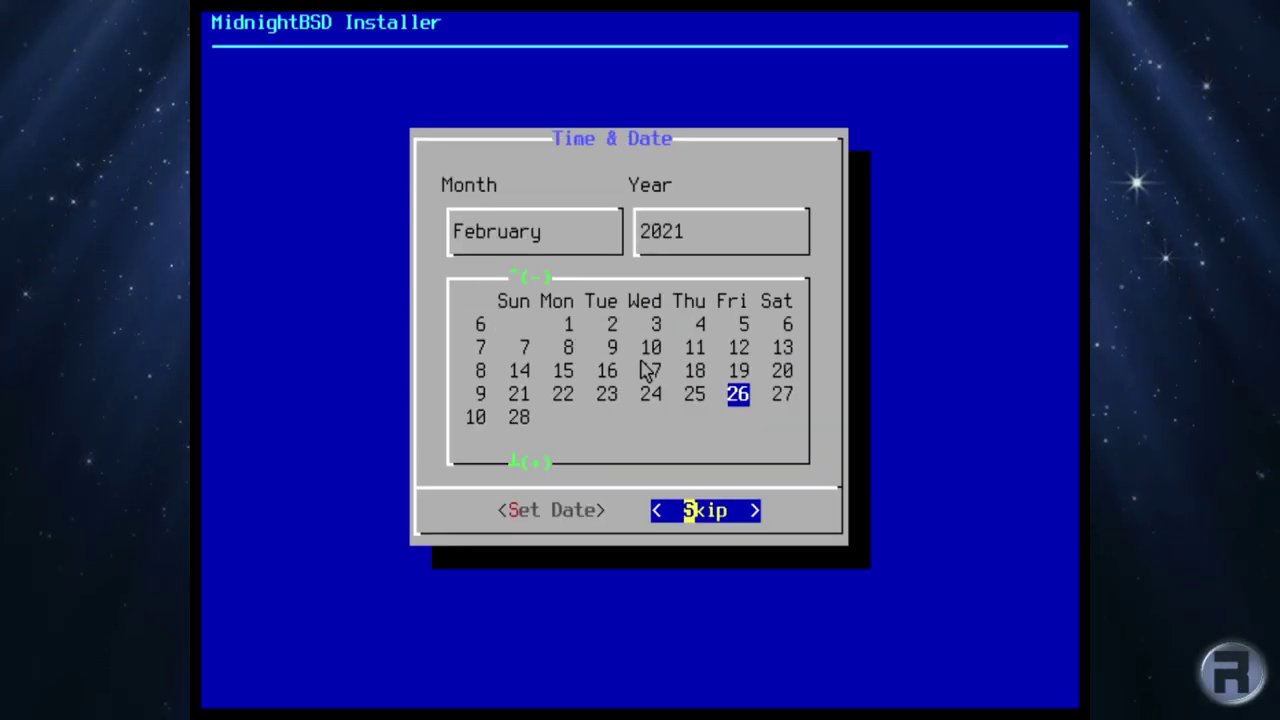
key("Return")
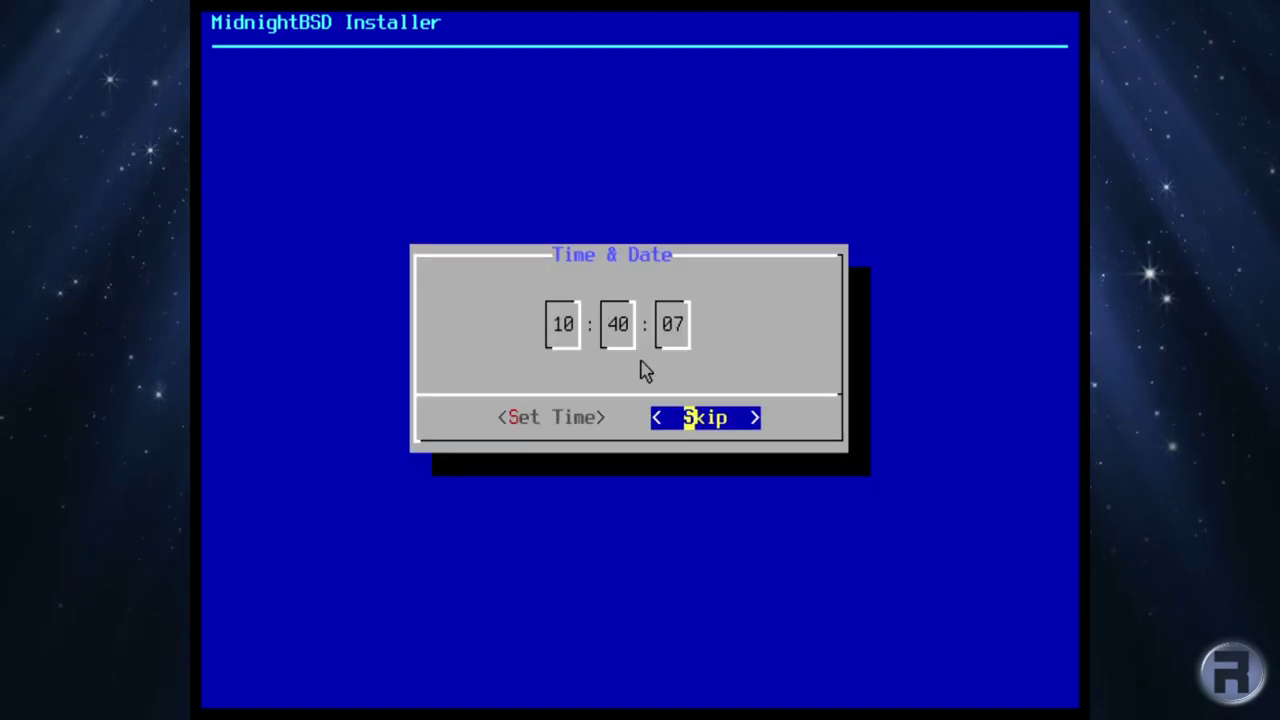
key("Return")
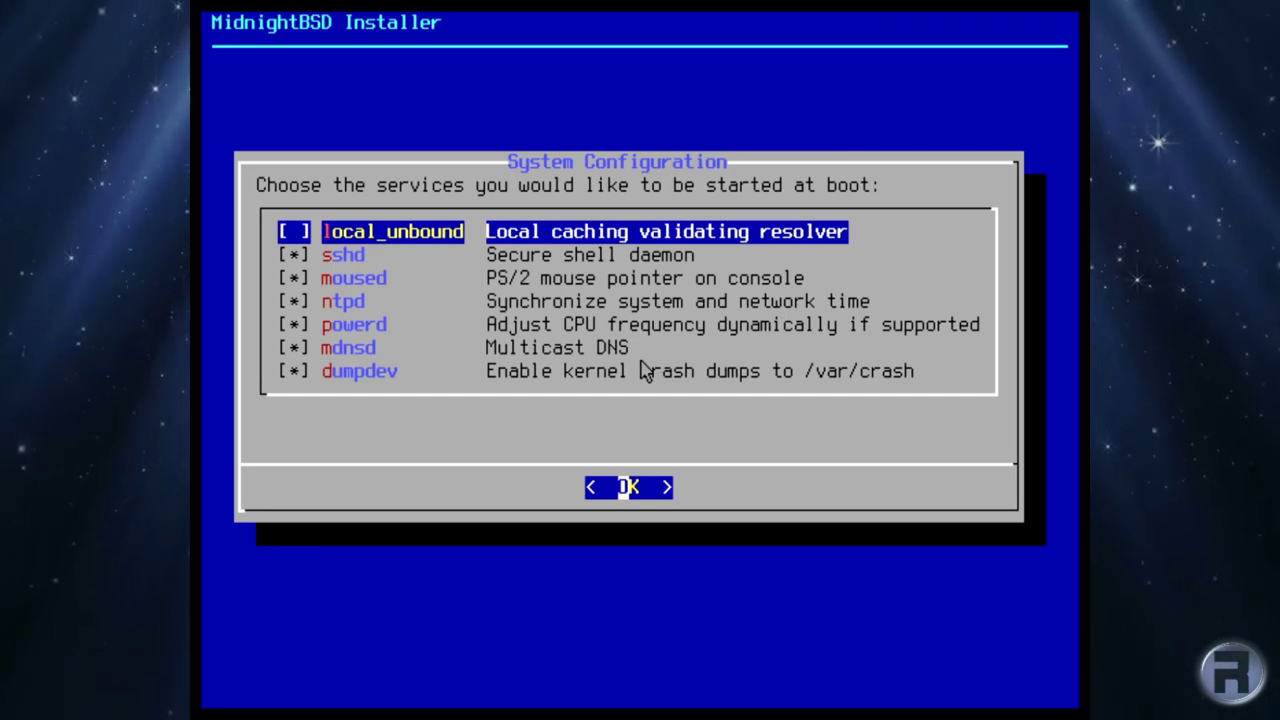
- Uncheck dumpdev, powerd and mdnsd so only sshd, moused and ntpd start at boot
key("Down")
key("Down")
key("Down")
key("Down")
key("Down")
key("Down")
key("space")
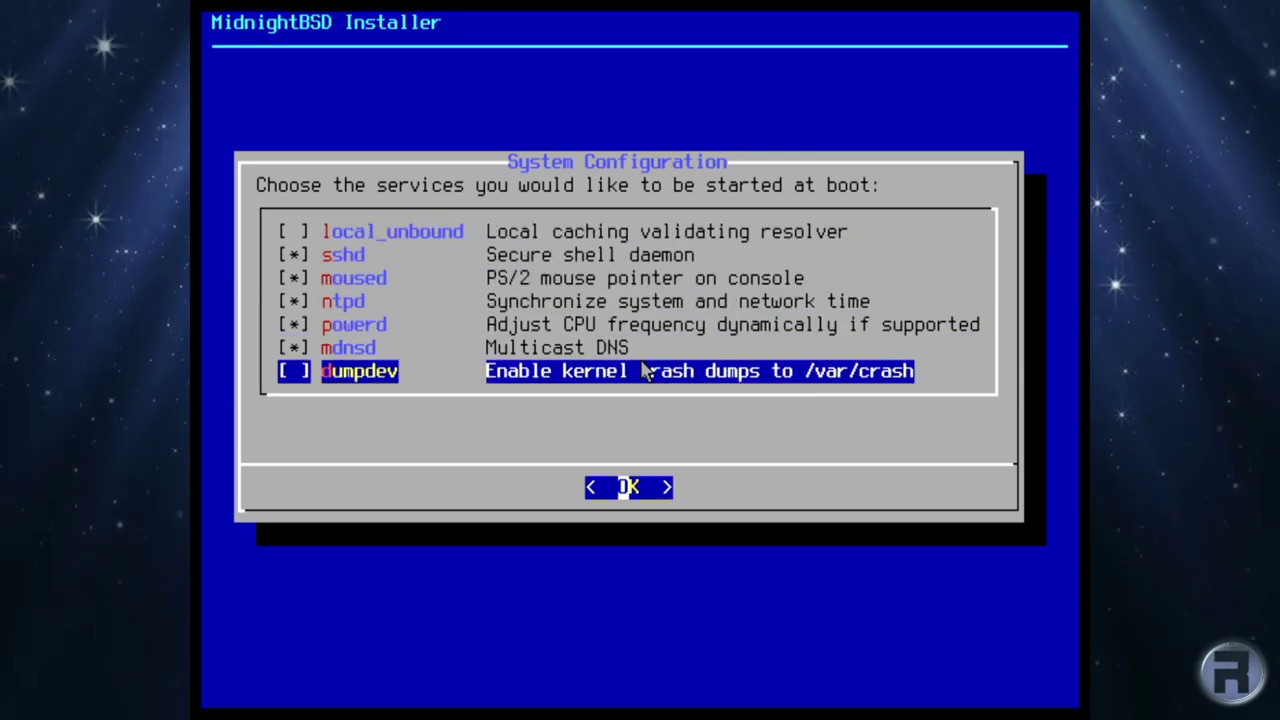
key("Up")
key("Up")
key("Up")
key("Up")
key("Up")
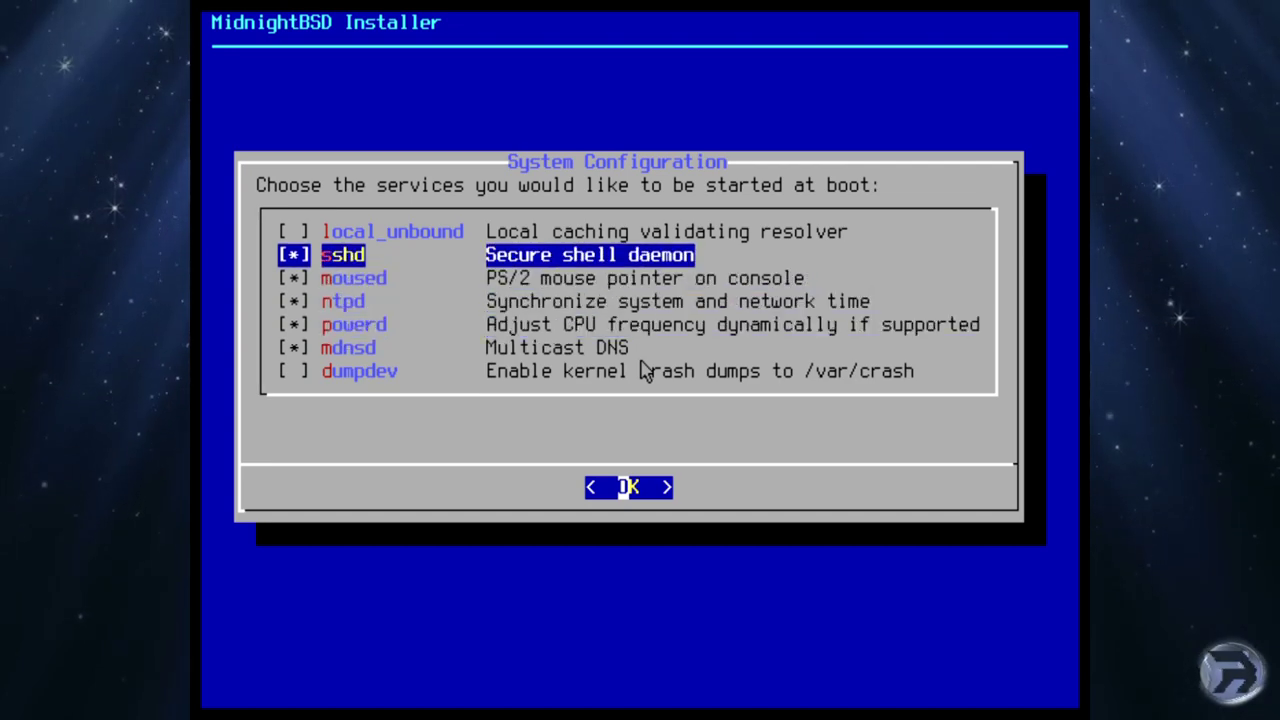
key("Down")
key("Down")
key("Down")
key("Down")
key("Down")
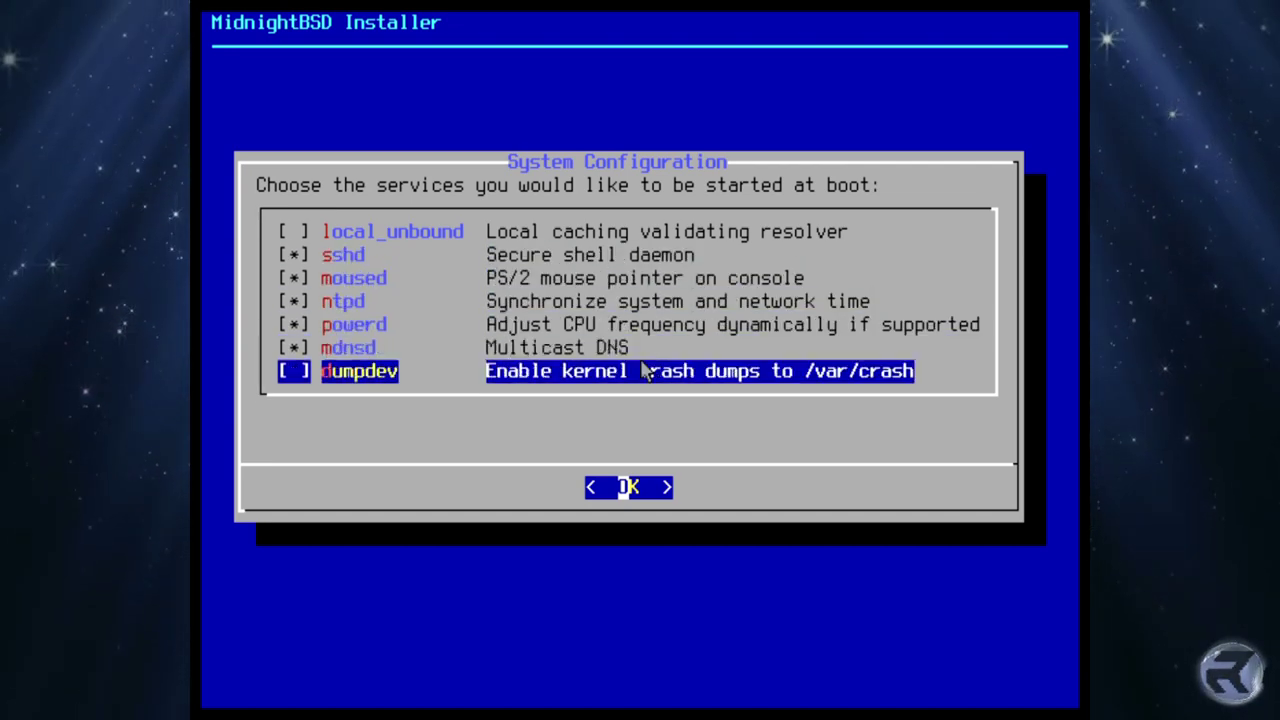
key("Up")
key("Up")
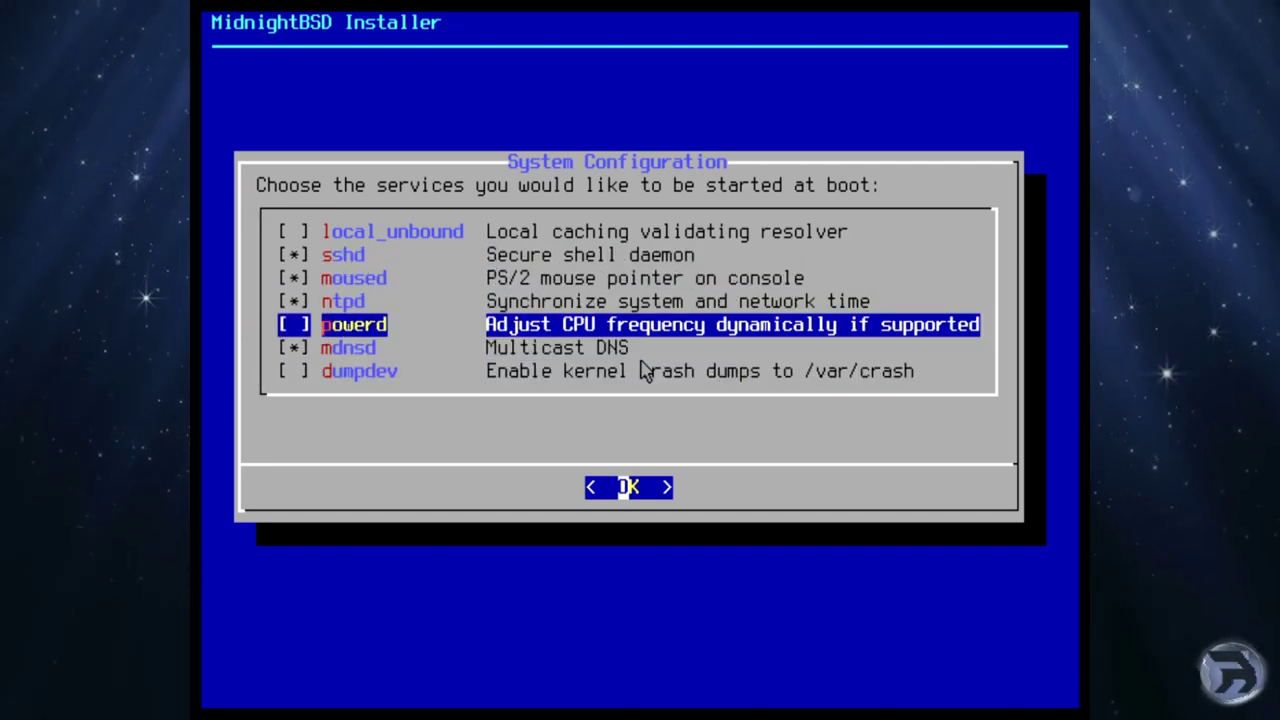
key("Up")
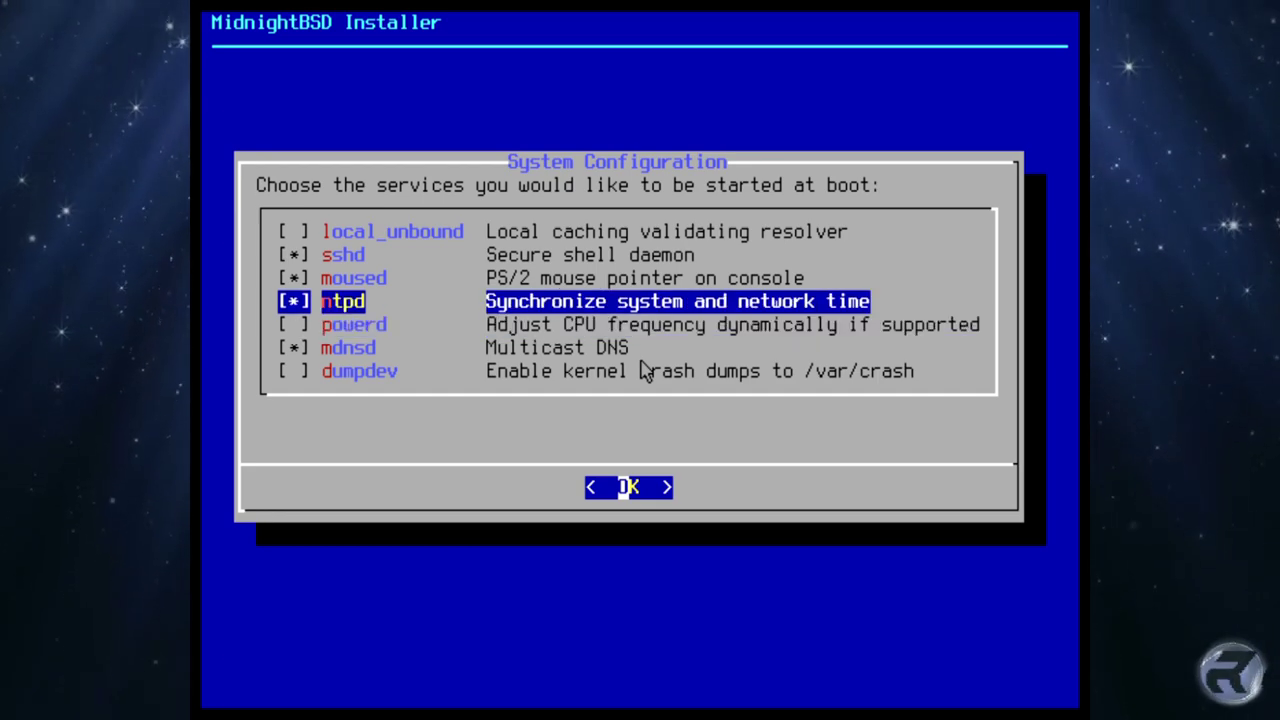
key("Down")
key("Down")
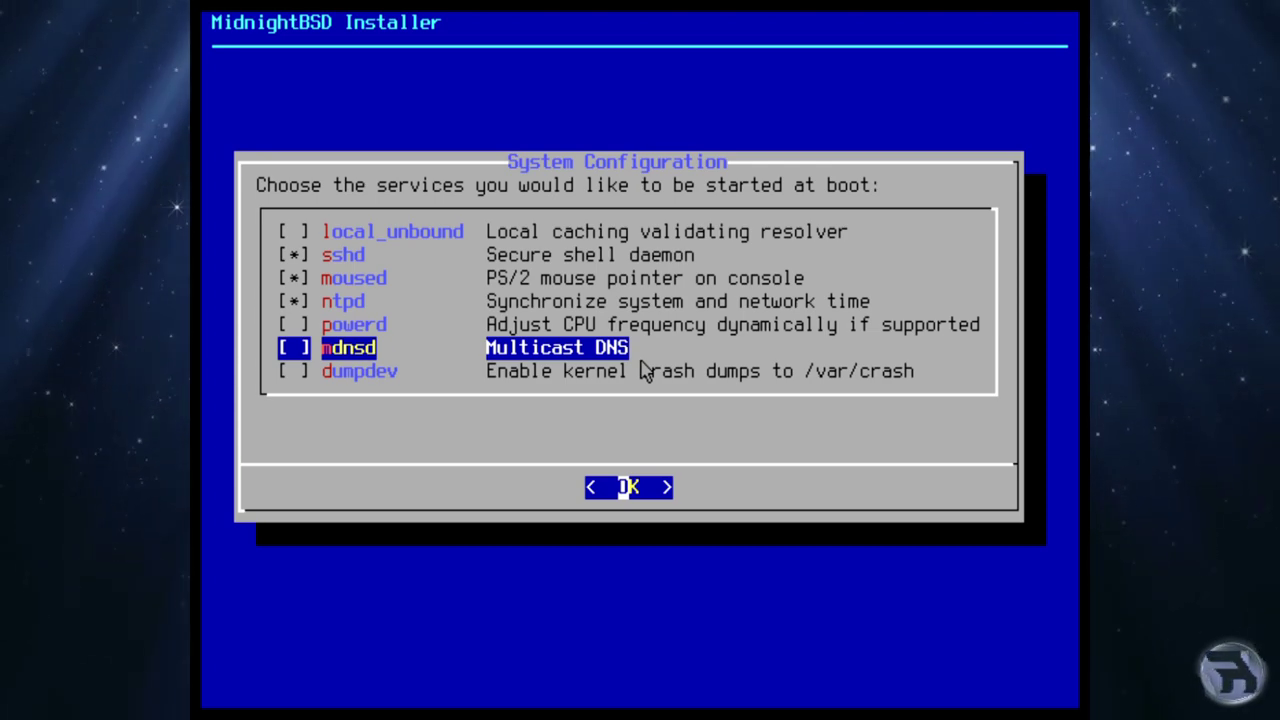
- Accept the boot services and enable the Clean /tmp and Disable Syslogd socket hardening options
key("Return")
key("Down")
key("Down")
key("Down")
key("Down")
key("Down")
key("Down")
key("Down")
key("Down")
key("Up")
key("Up")
key("space")
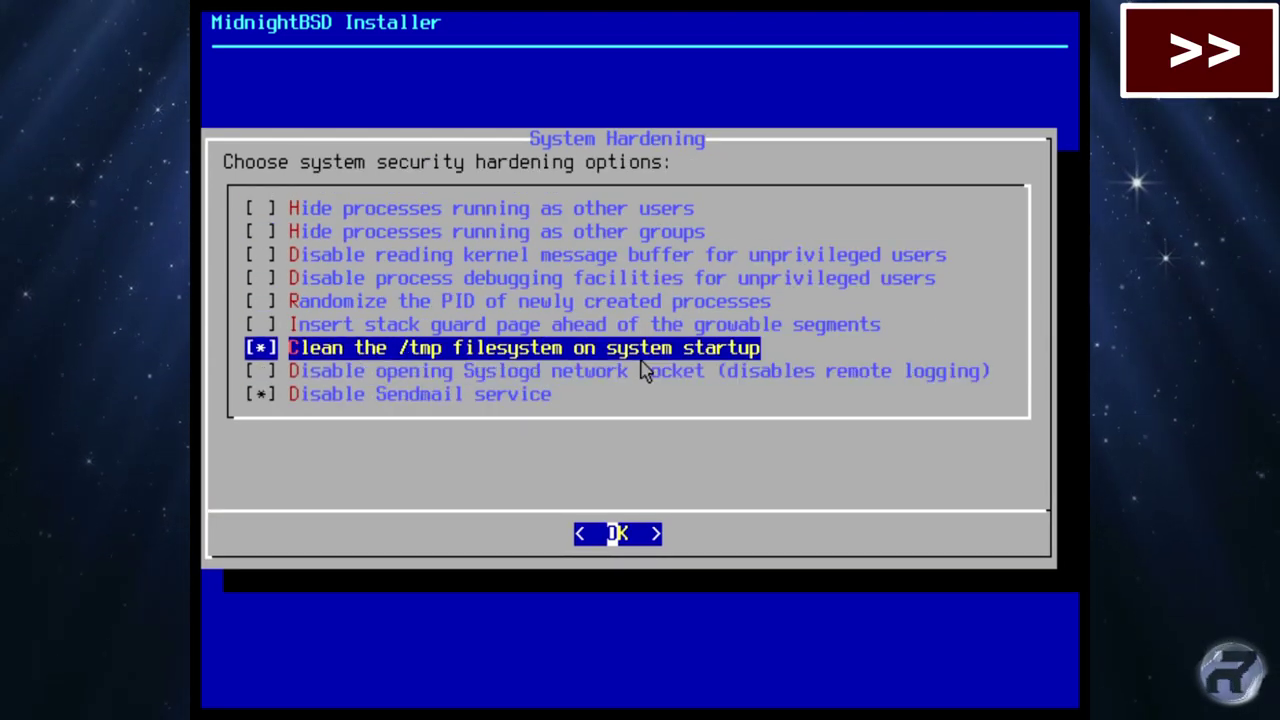
key("Down")
key("space")
key("Up")
key("Up")
key("Up")
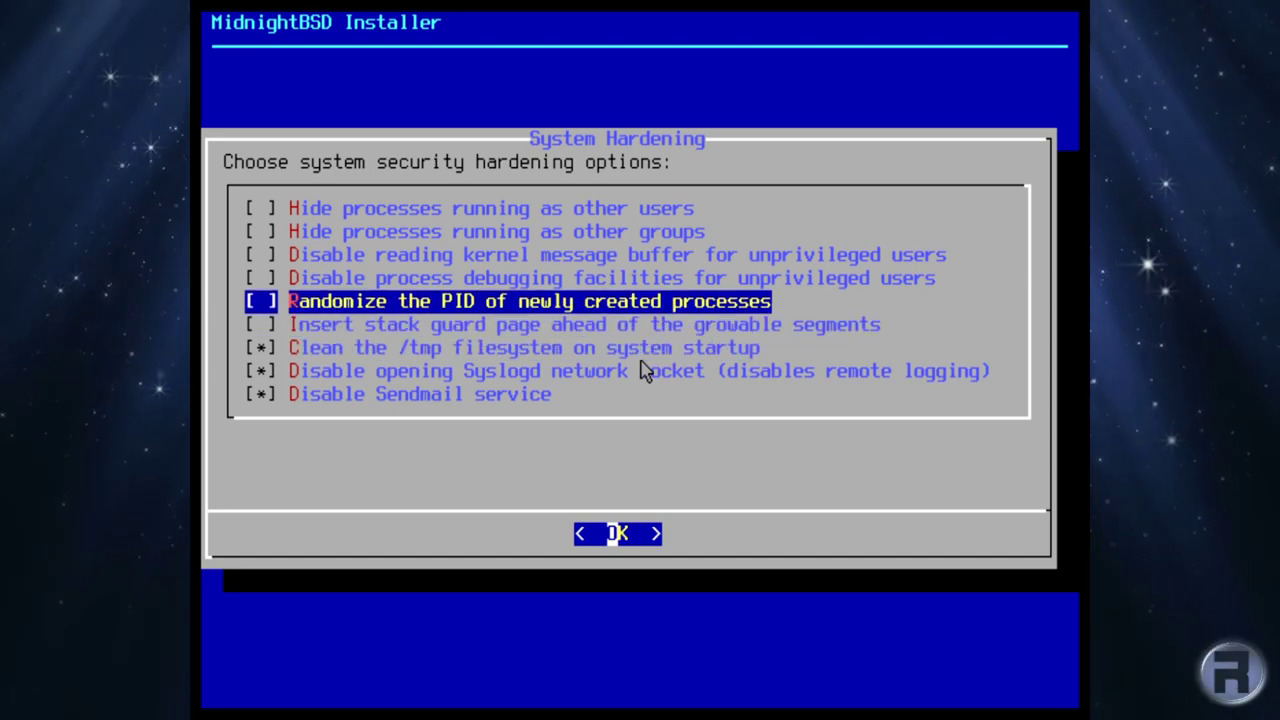
key("Return")
- Add a user in groups wheel, operator and video, skip the manual shell, and reboot
key("Return")
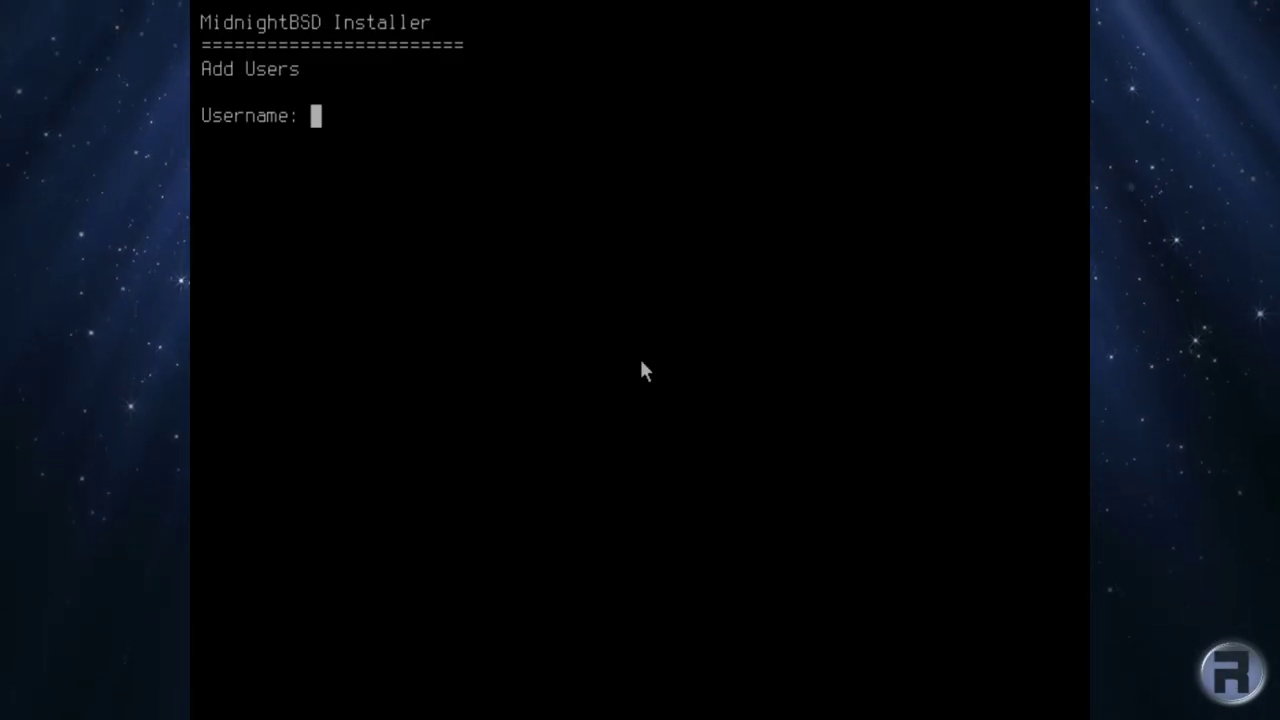
type("robonuggie")
key("Return")
type("RoboNuggie")
key("Return")
key("Return")
key("Return")
type("wheel operator video")
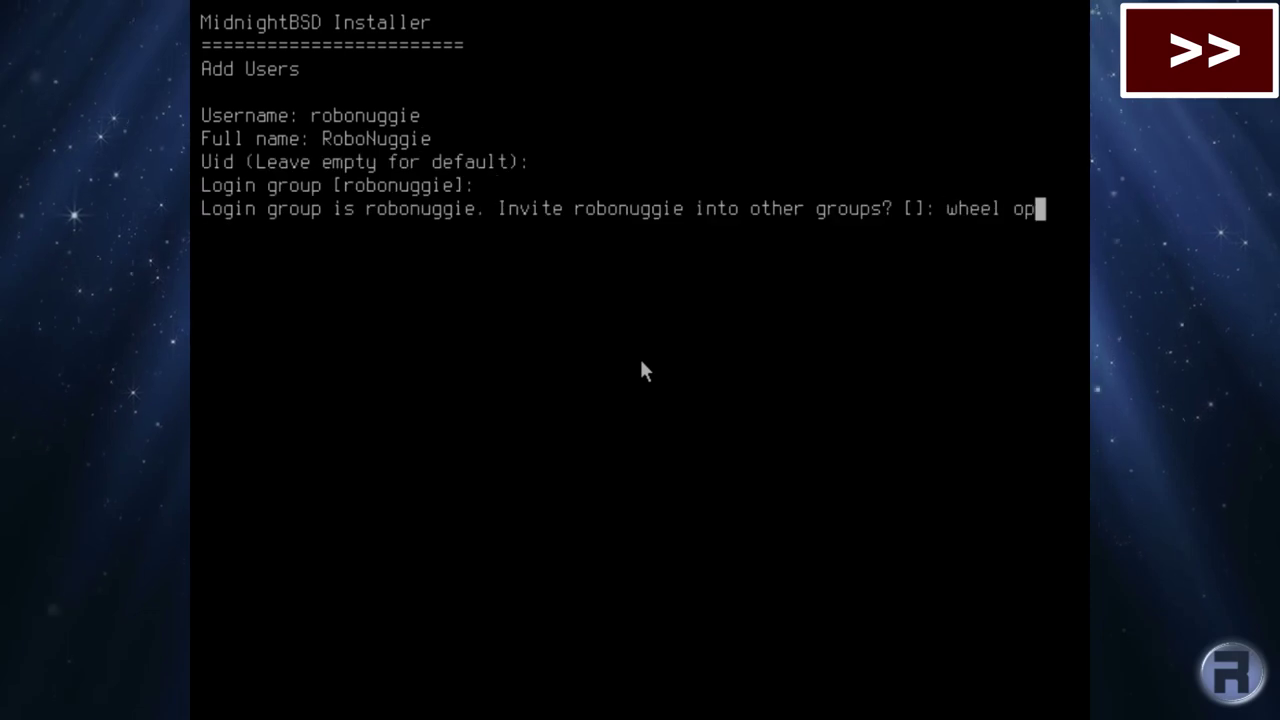
key("Return")
key("Return")
key("Return")
key("Return")
key("Return")
key("Return")
key("Return")
key("Return")
key("Return")
key("Return")
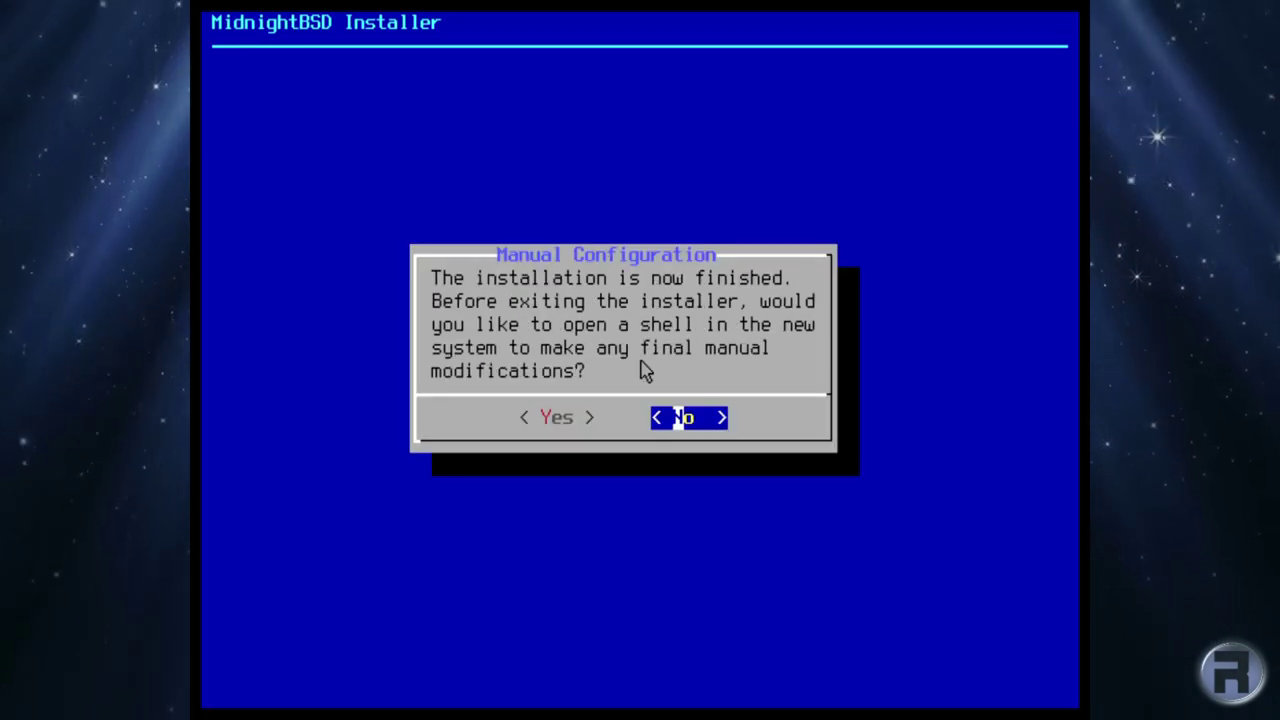
key("Return")
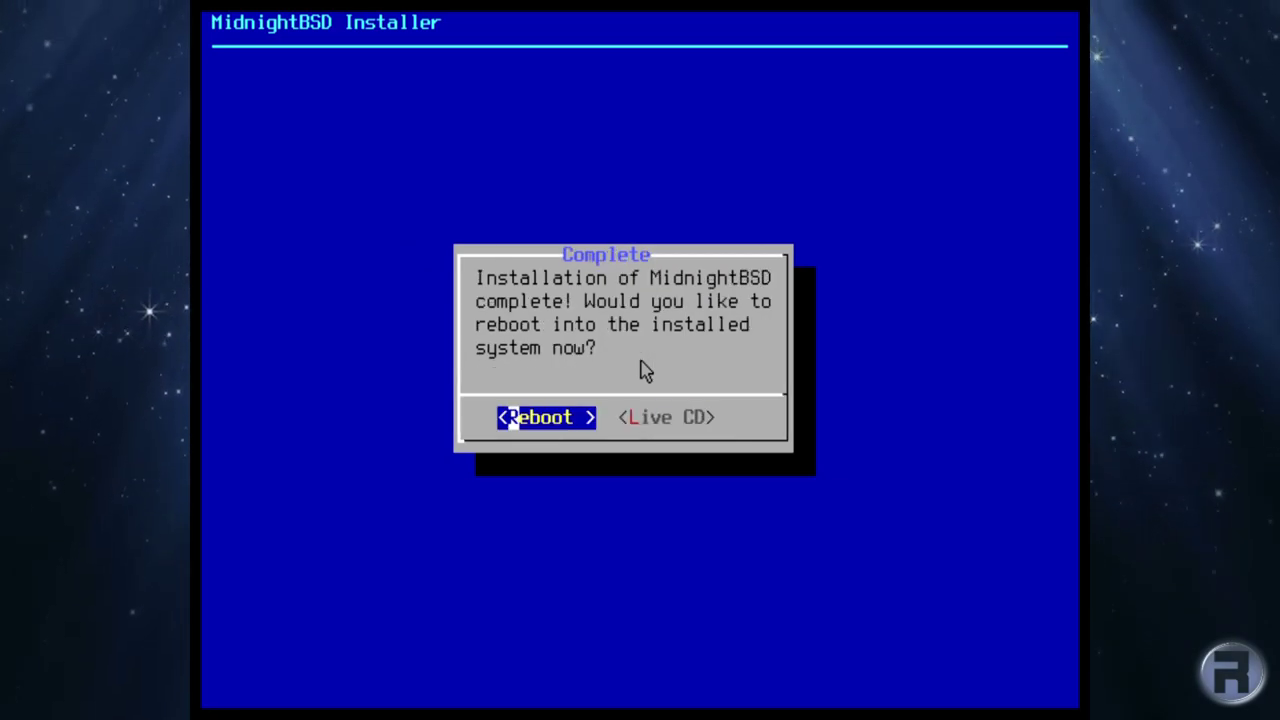
key("Return")
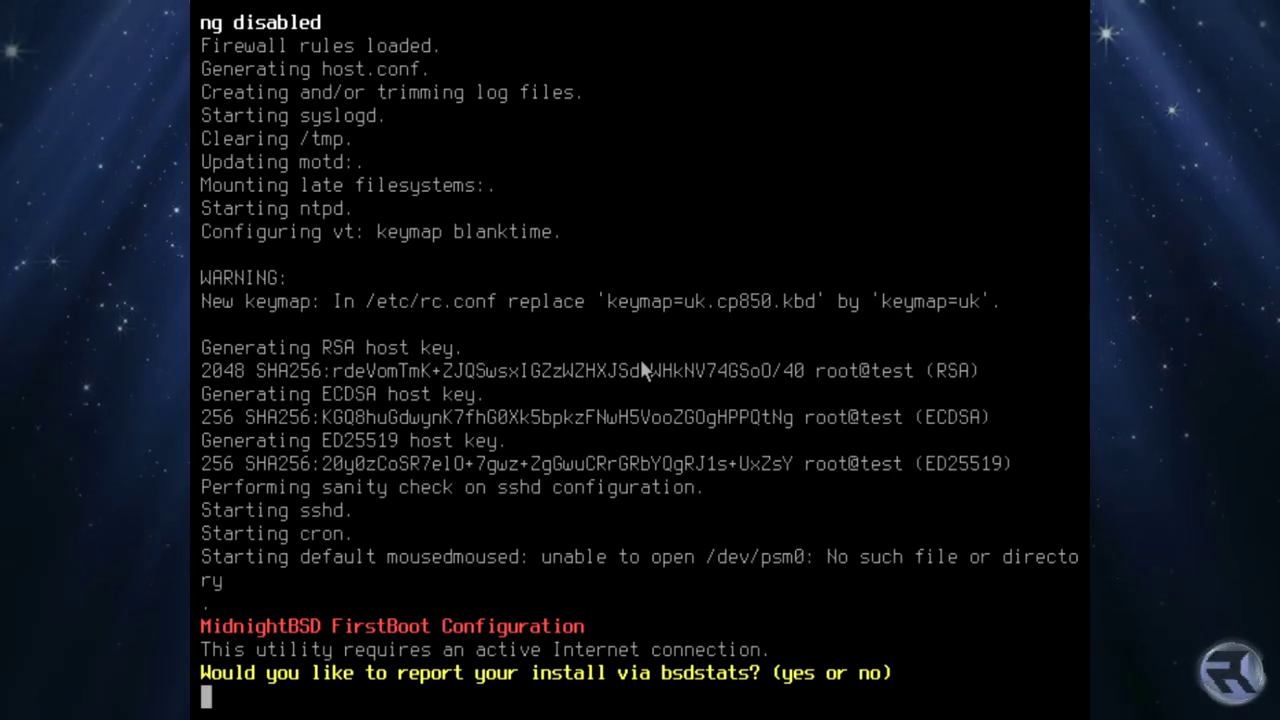
- Enable bsdstats with monthly reporting, keep default answers, and send the first report
type("yes")
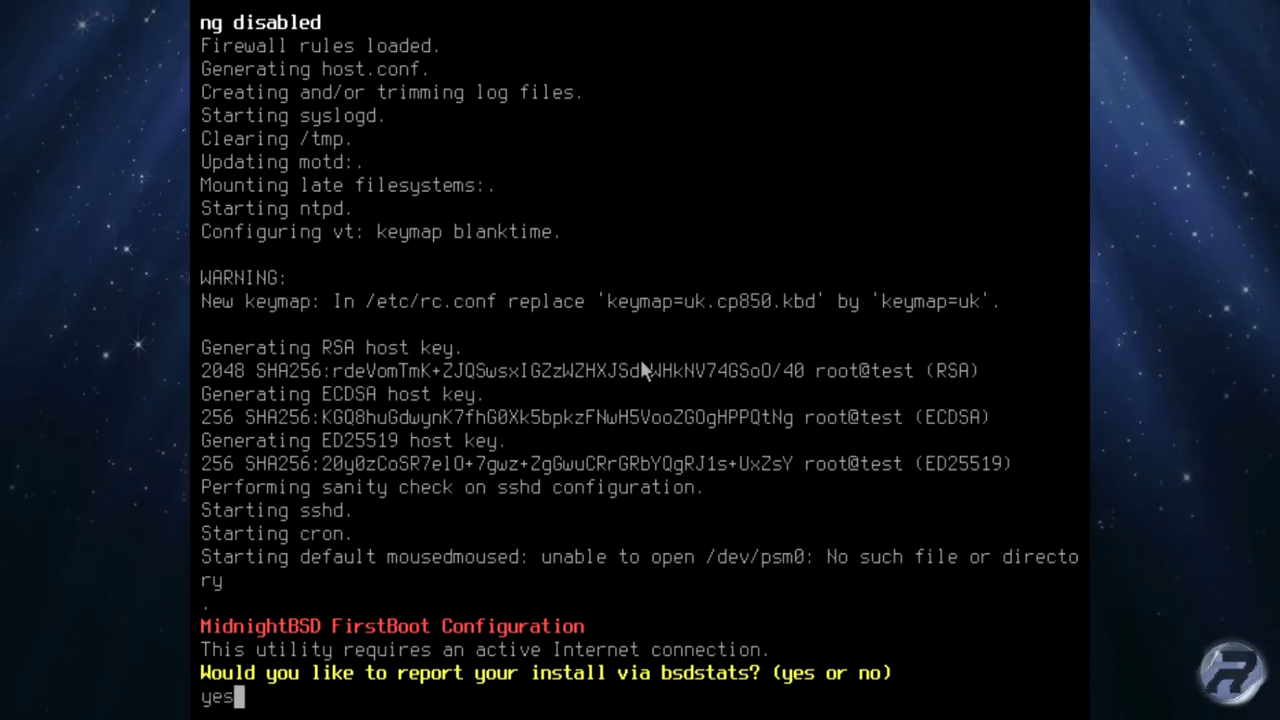
key("Return")
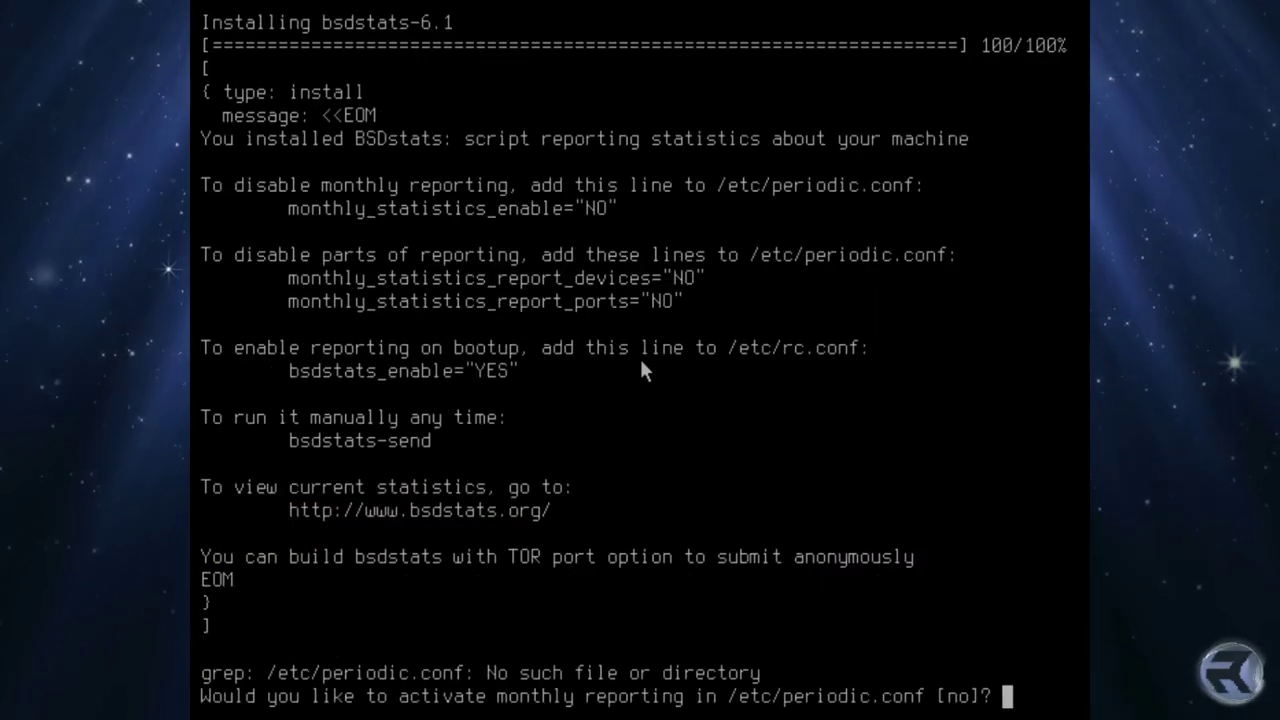
type("yes")
key("Return")
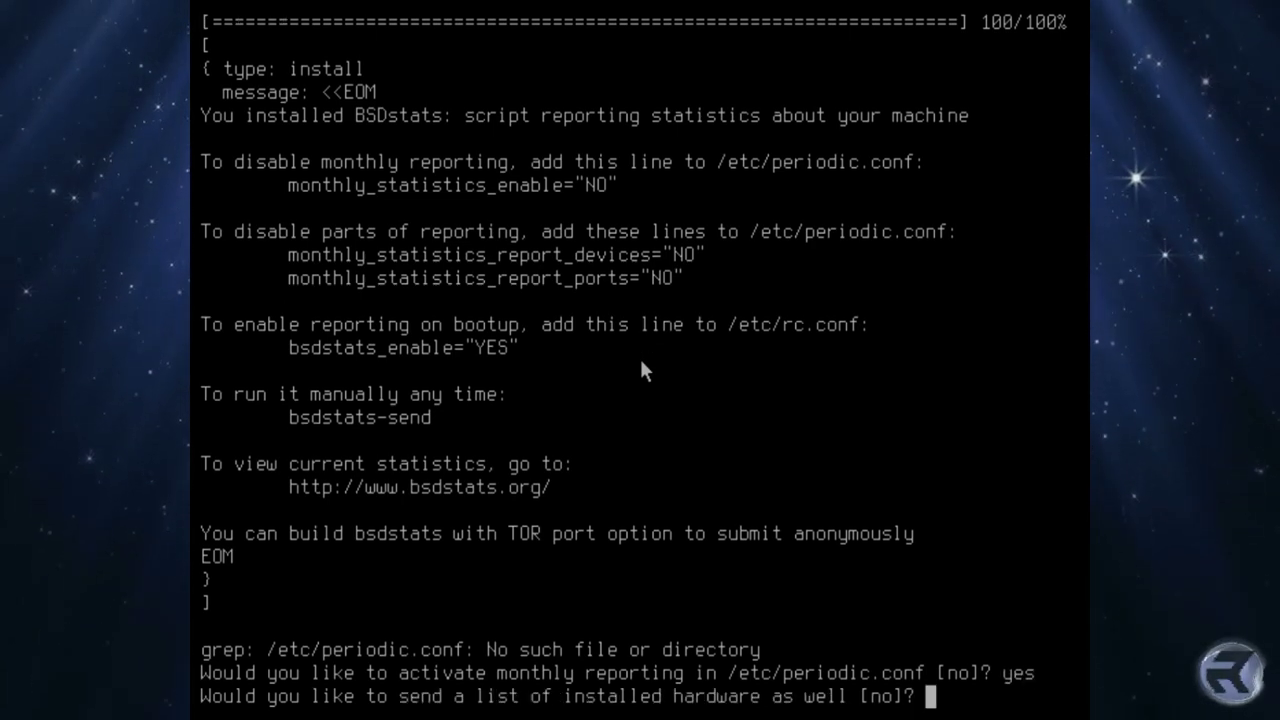
key("Return")
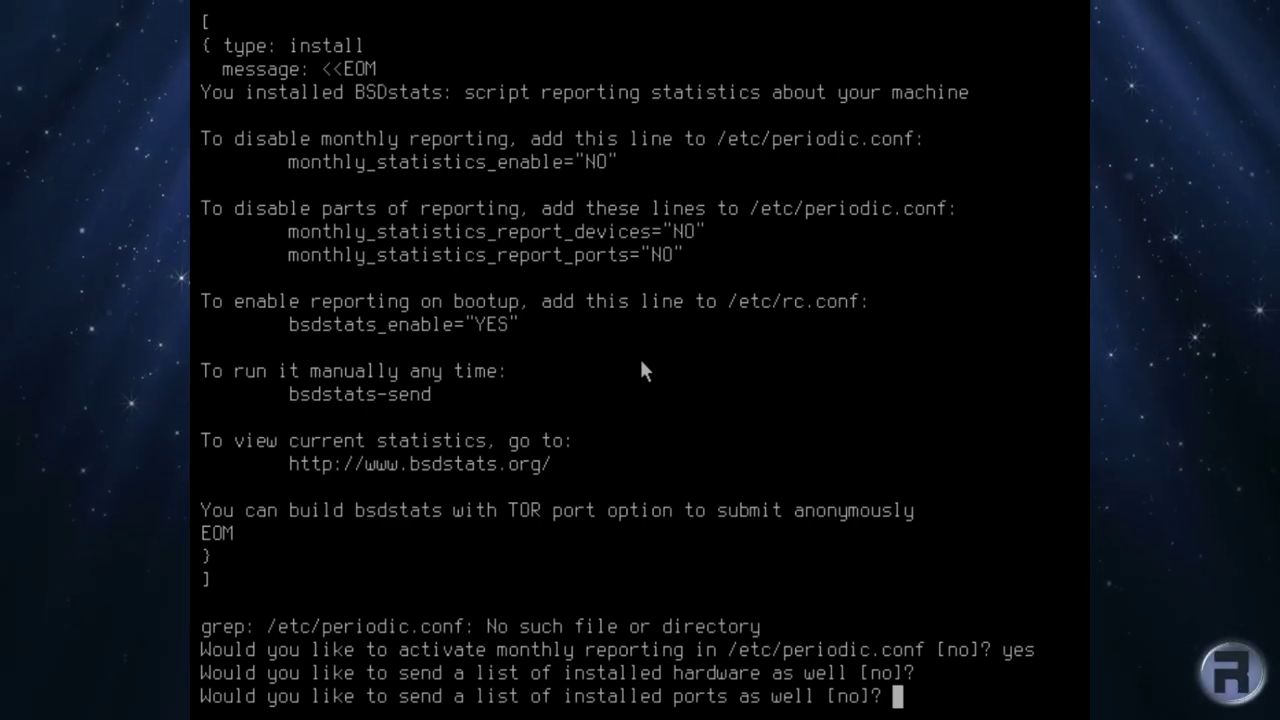
key("Return")
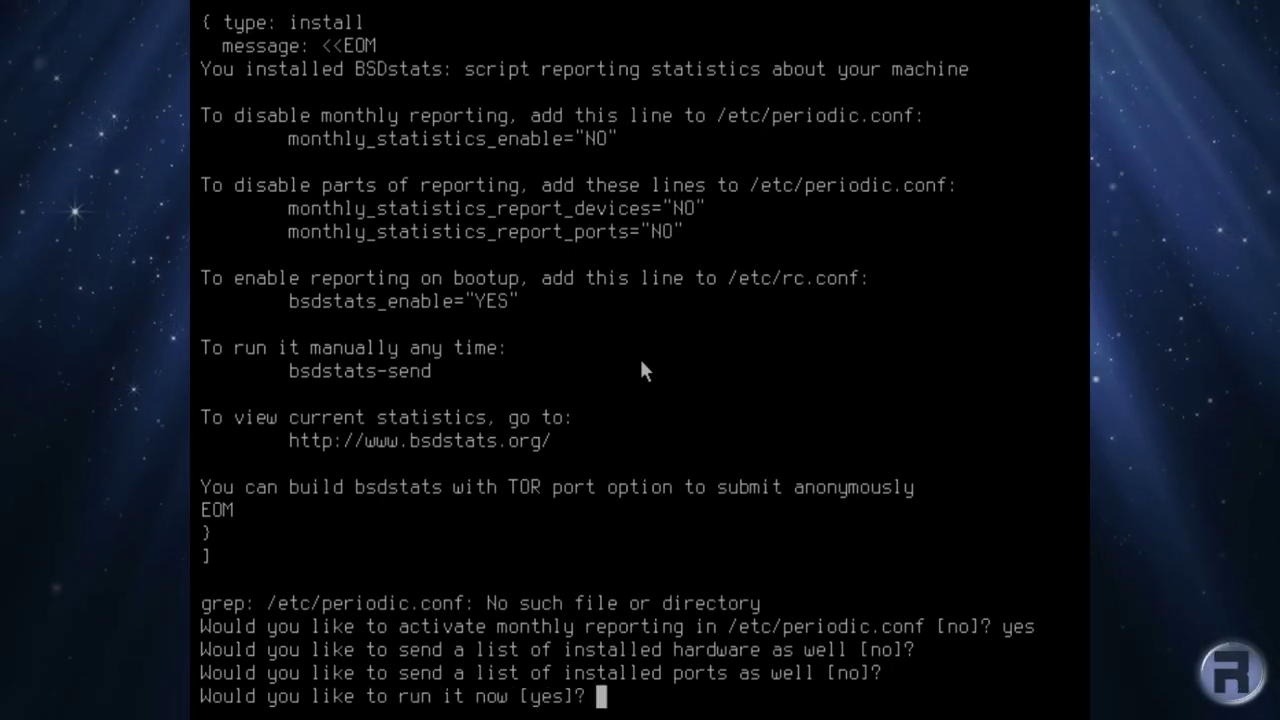
key("Return")
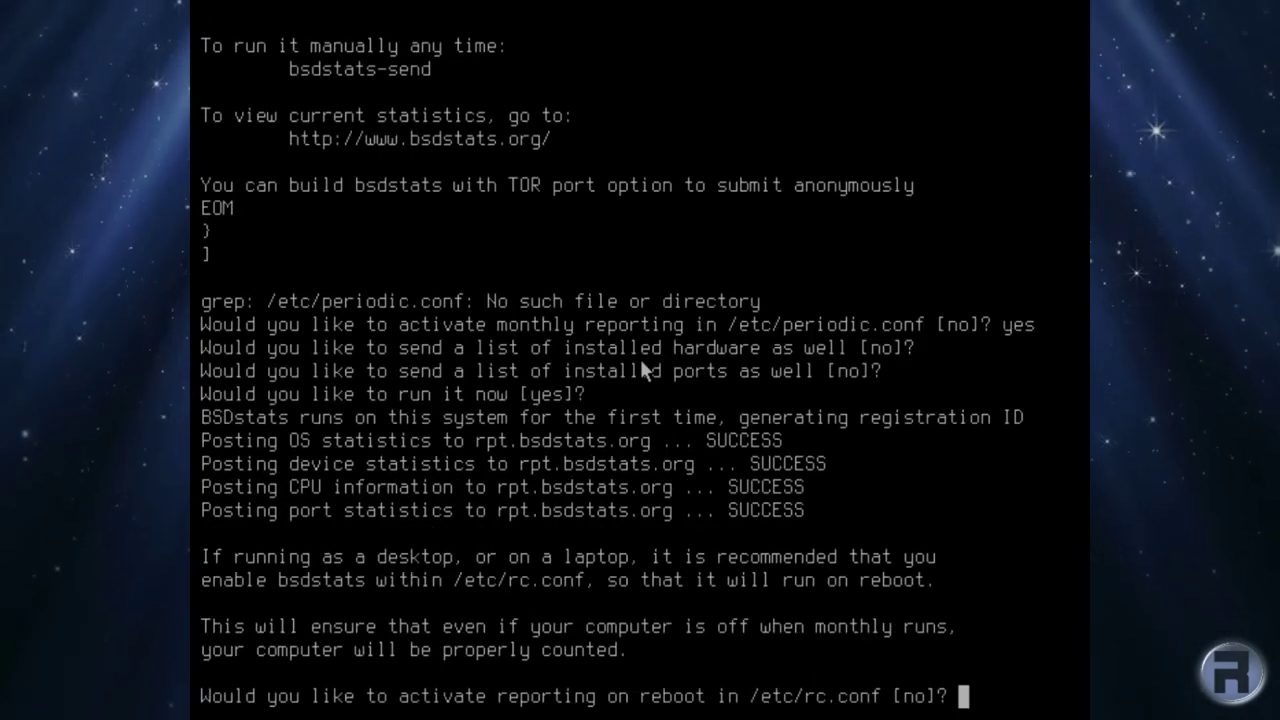
- Enable bsdstats reporting at reboot and agree to install the graphical environment
type("yes")
key("Return")
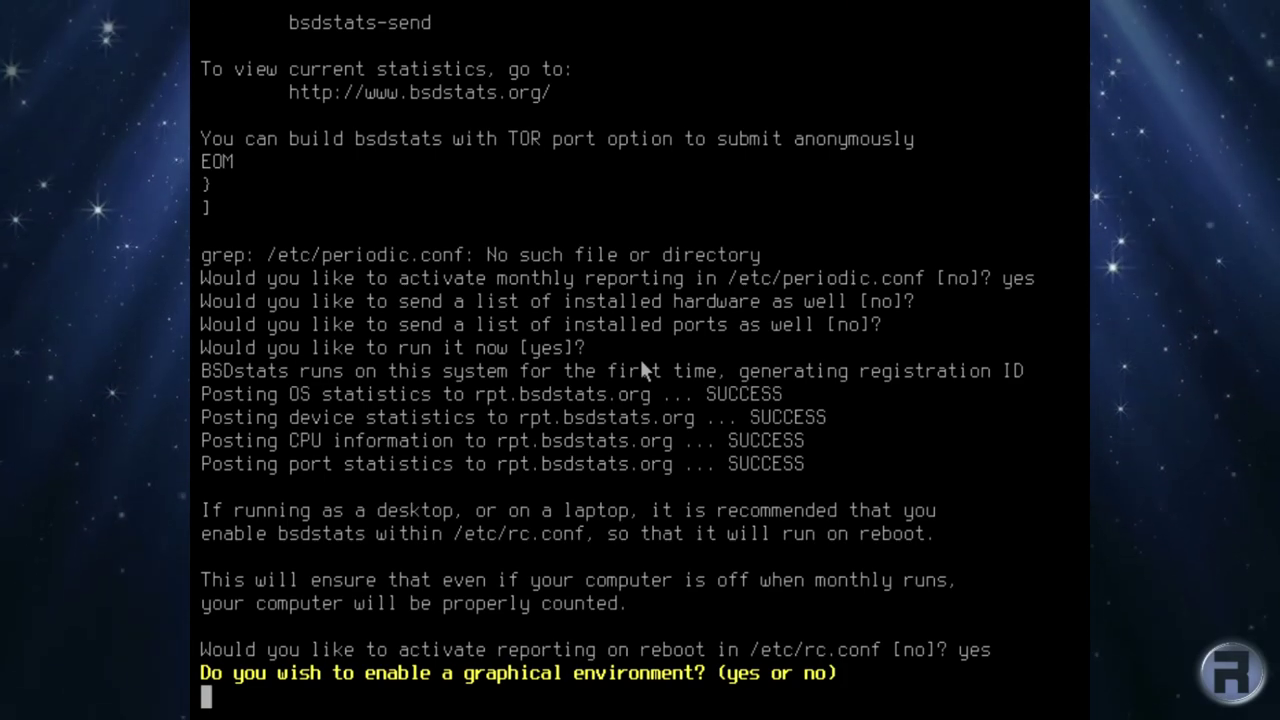
type("yes")
key("Return")
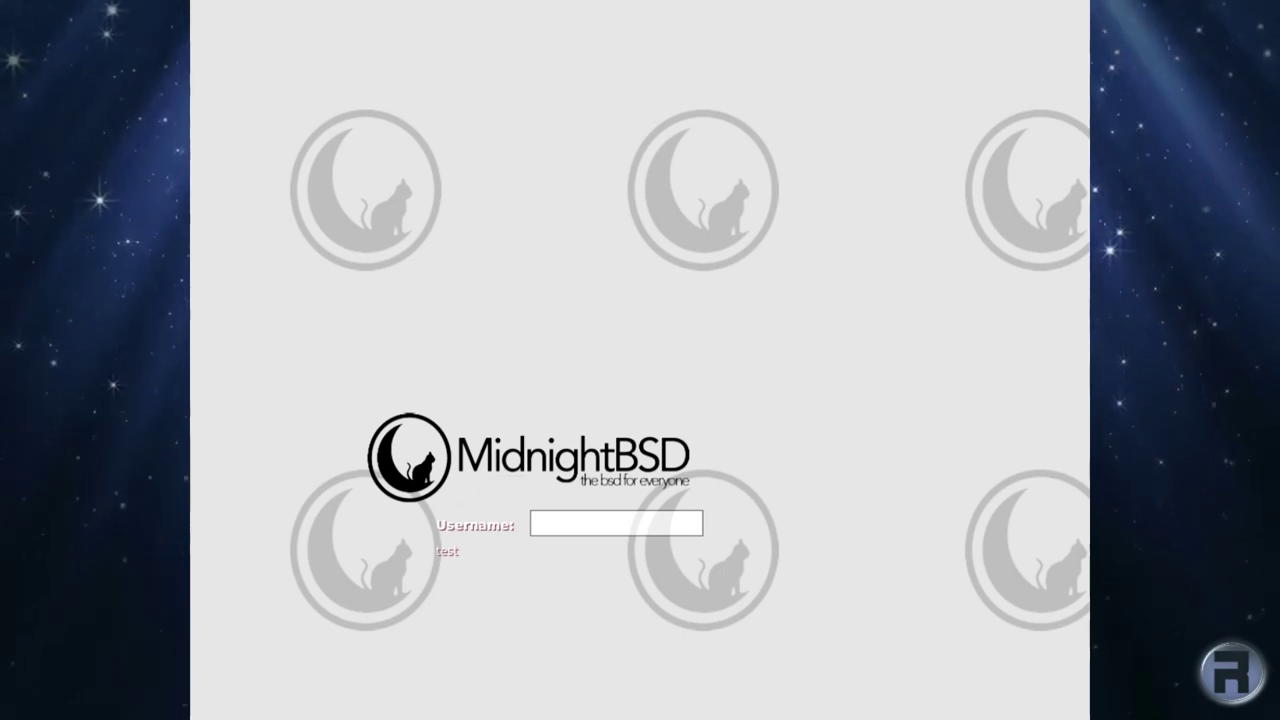
- Log in as the user on the second text console
key("ctrl+alt+F2")
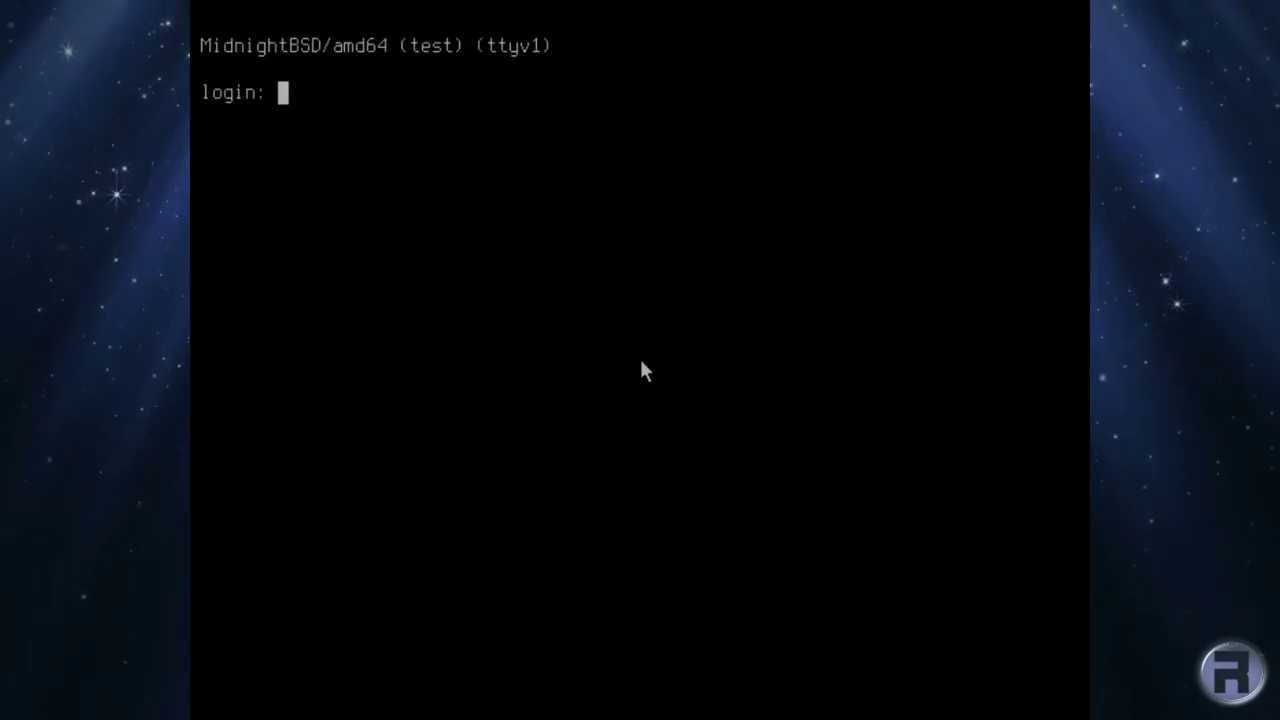
type("robonuggie")
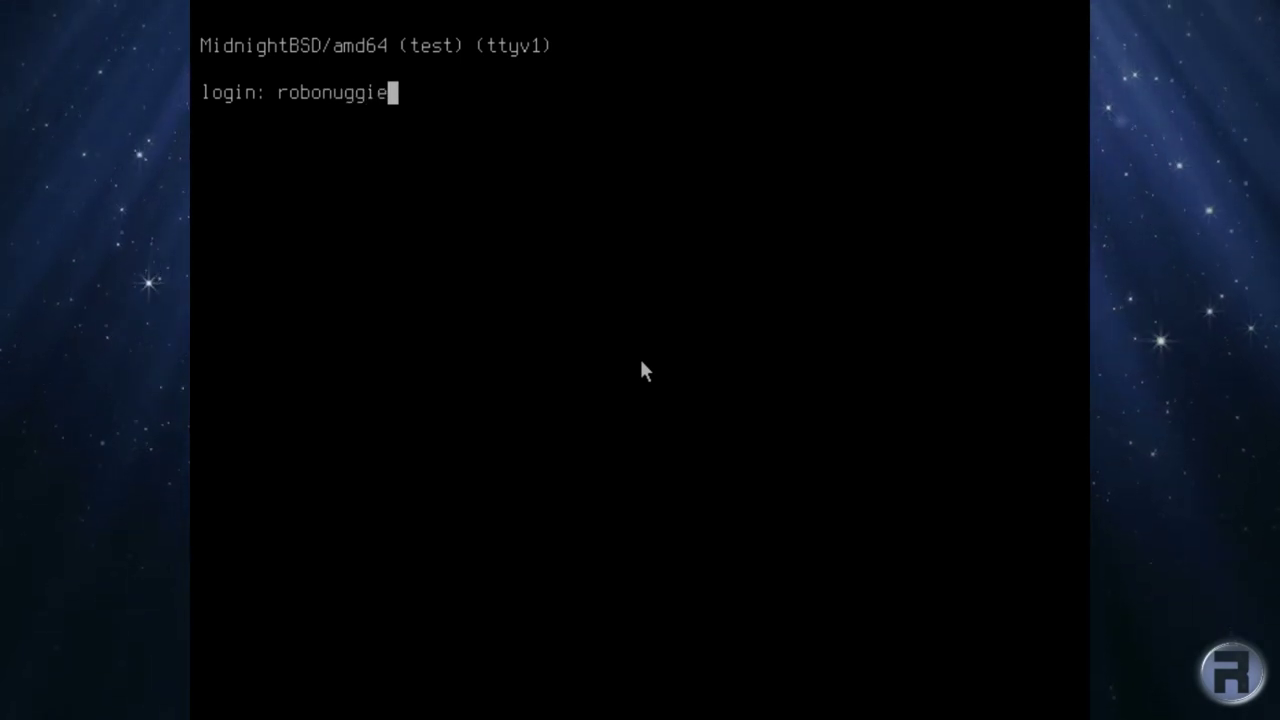
key("Return")
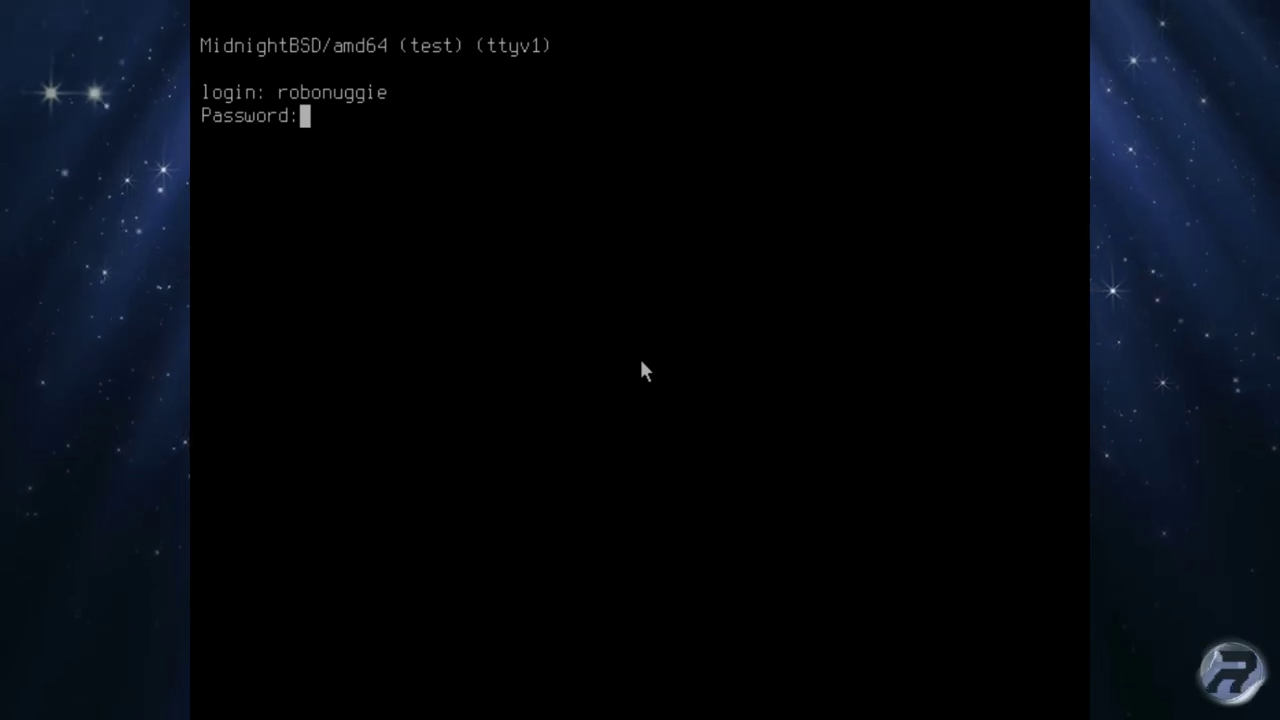
key("Return")
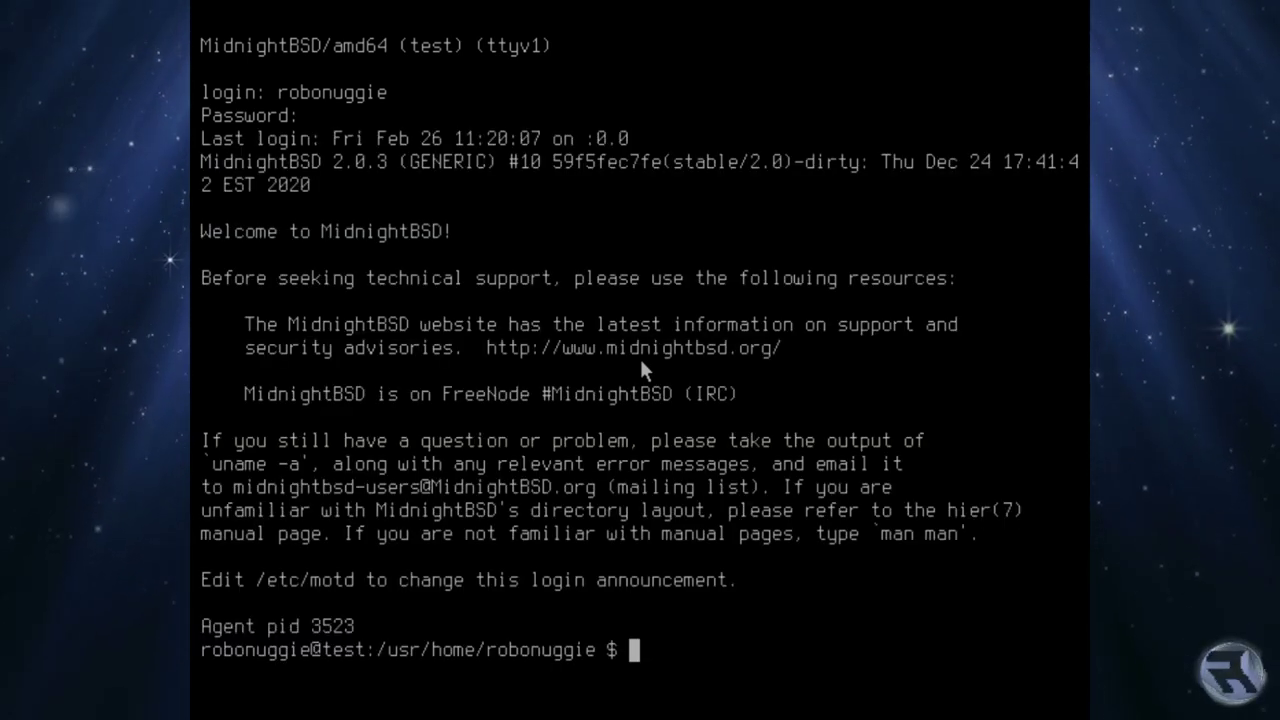
- Write 'exec mwm' into .xinitrc, save it, and run startx
type("ed")
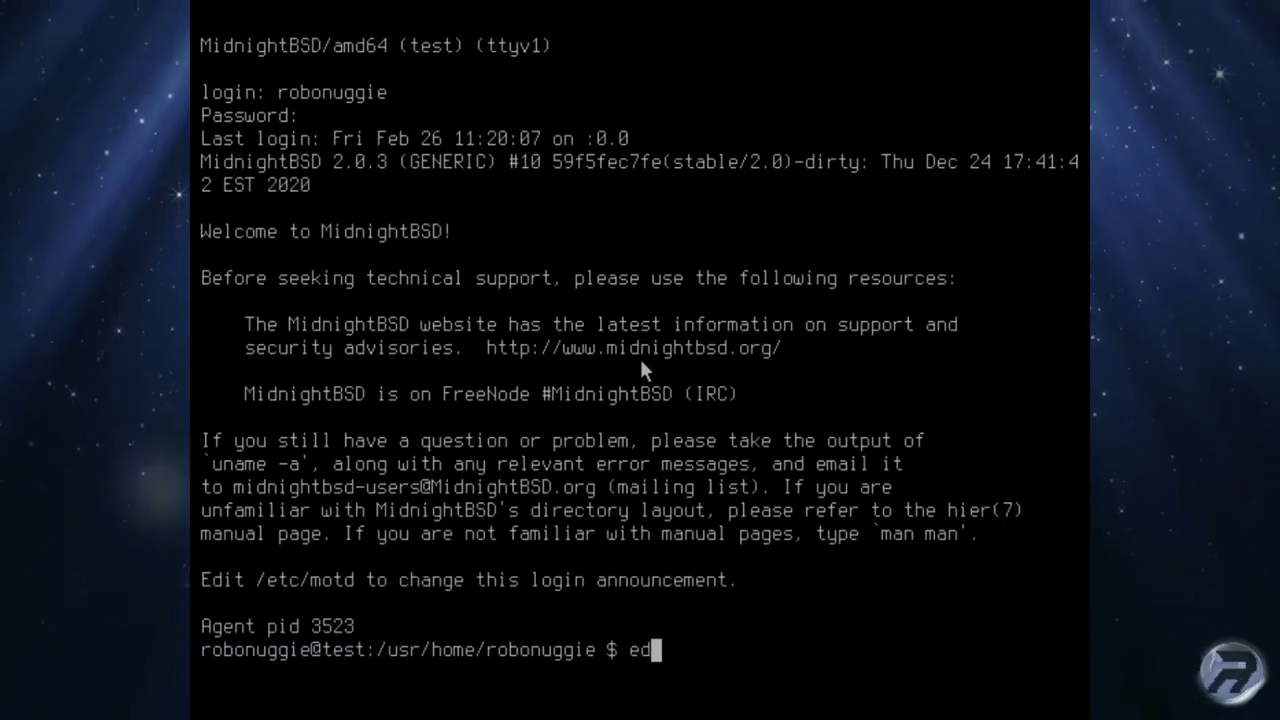
type("it .xinitrc")
key("Return")
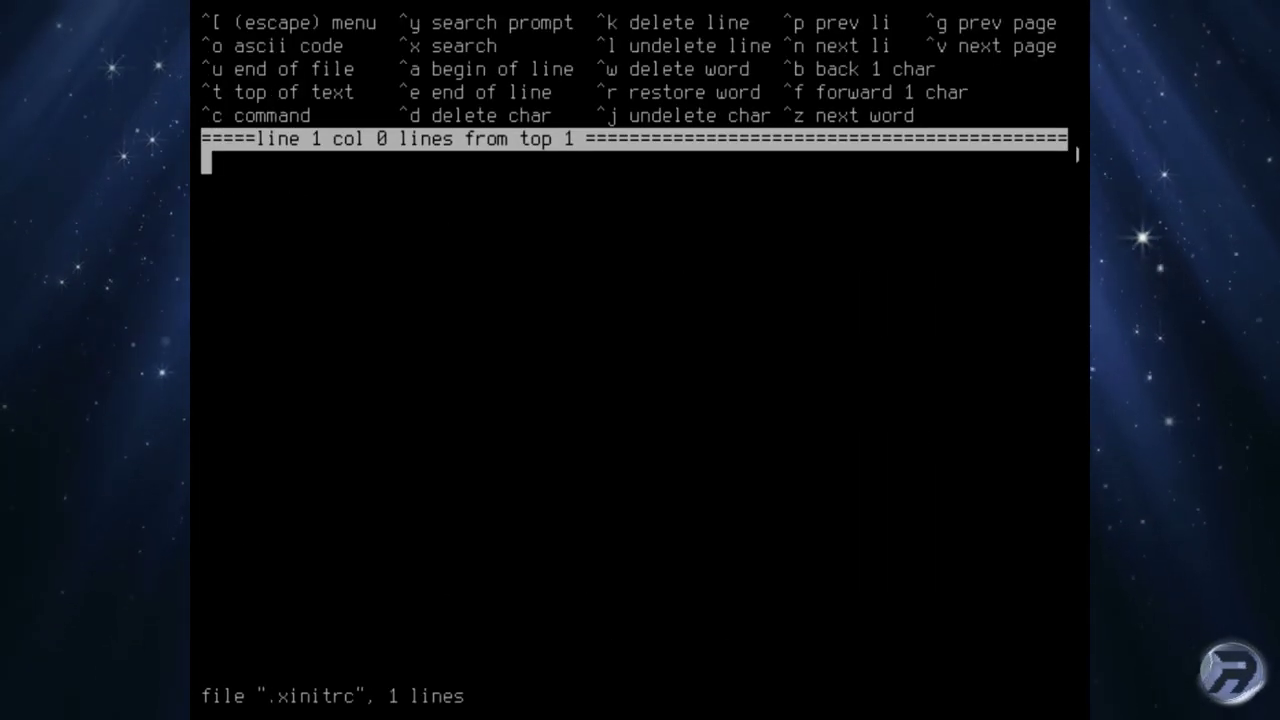
type("exec mwm")
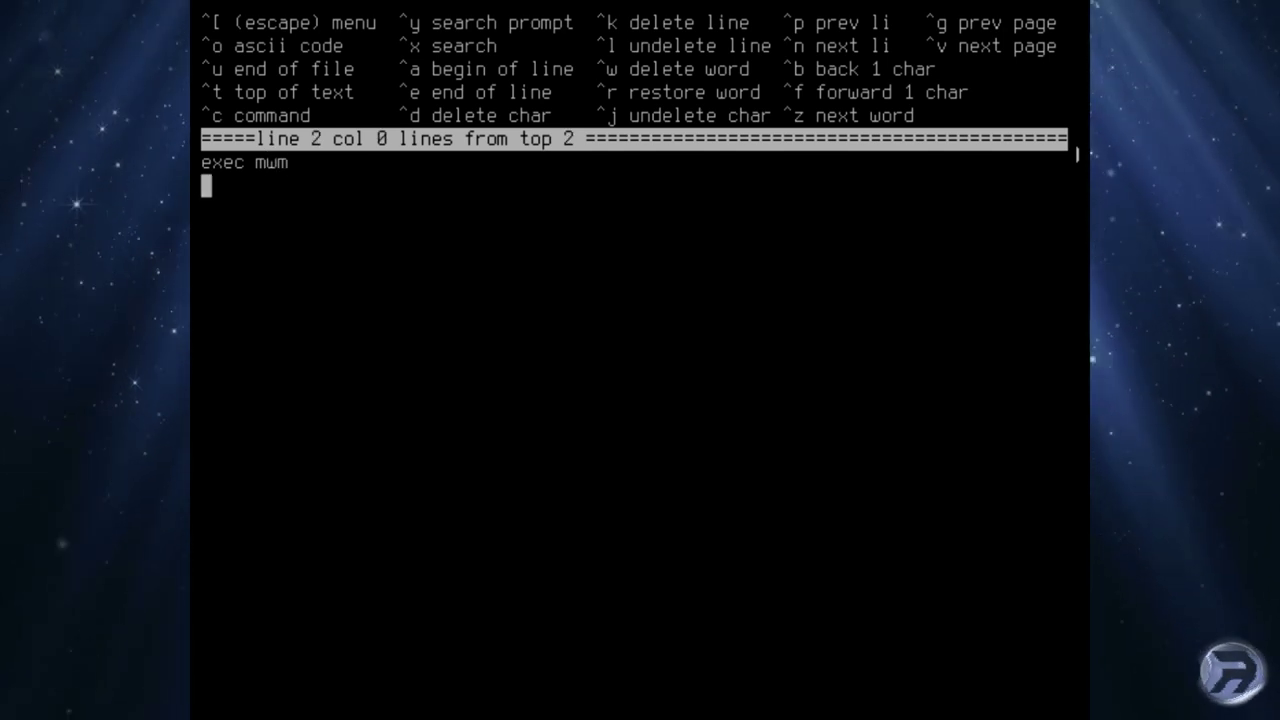
key("Escape")
key("a")
key("a")
type("startx")
key("Return")
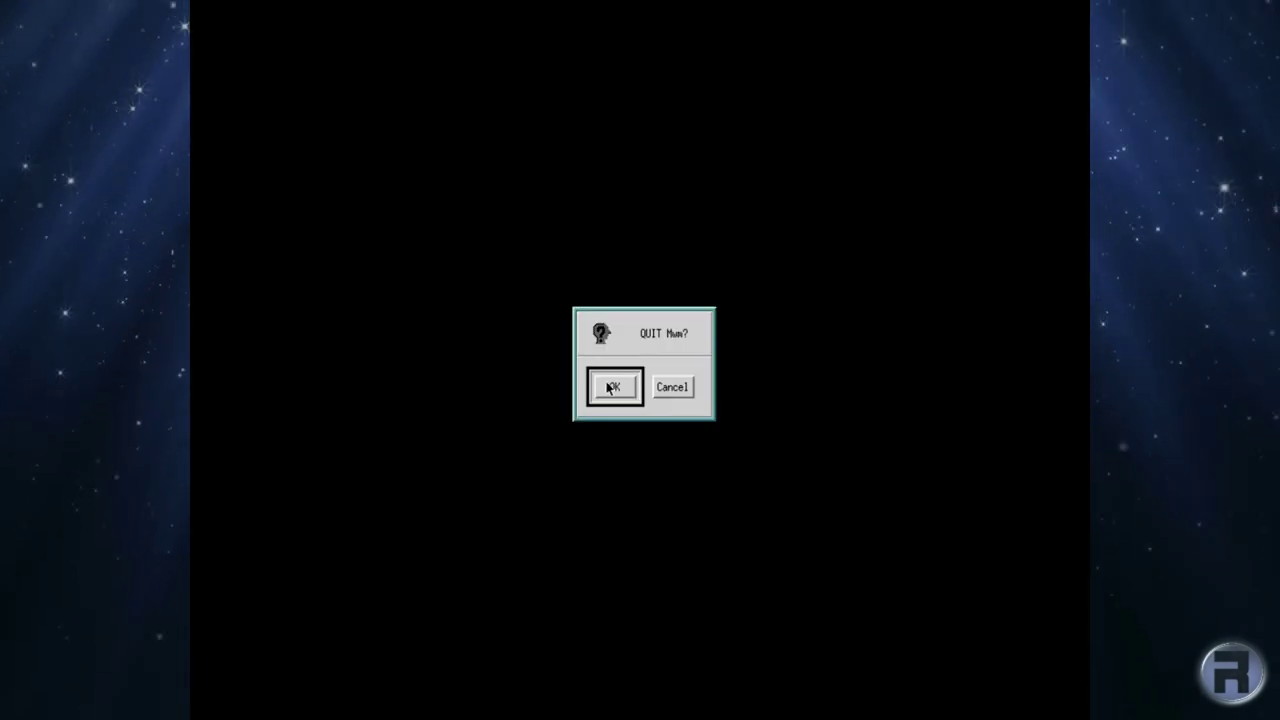
- Confirm quitting twm, then enter the username and password at the login screen
left_click(611, 383)
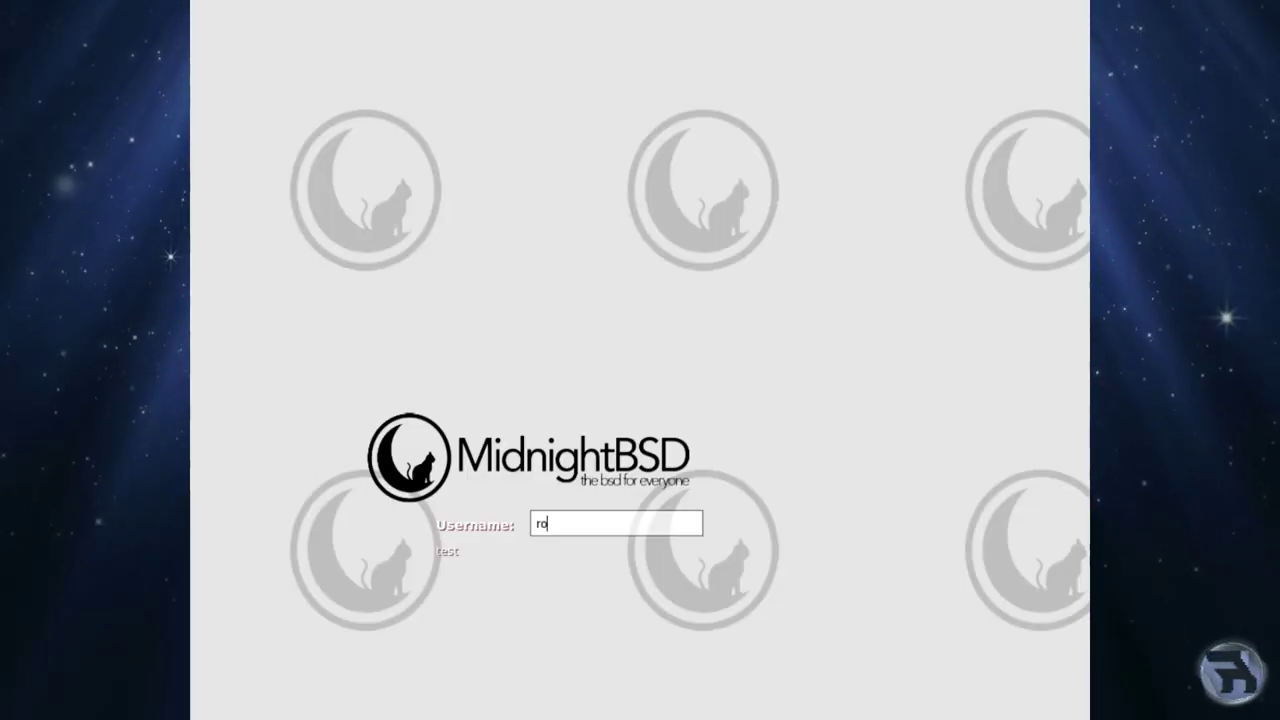
type("bonug")
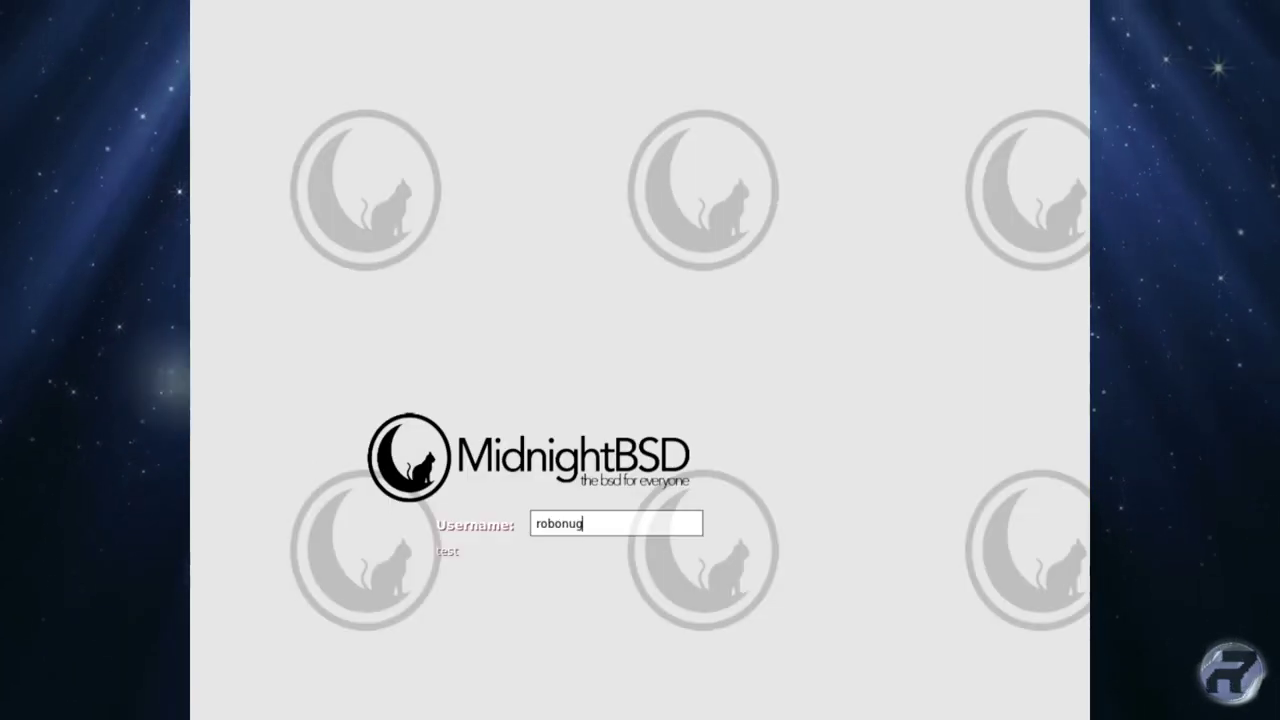
type("get")
key("Return")
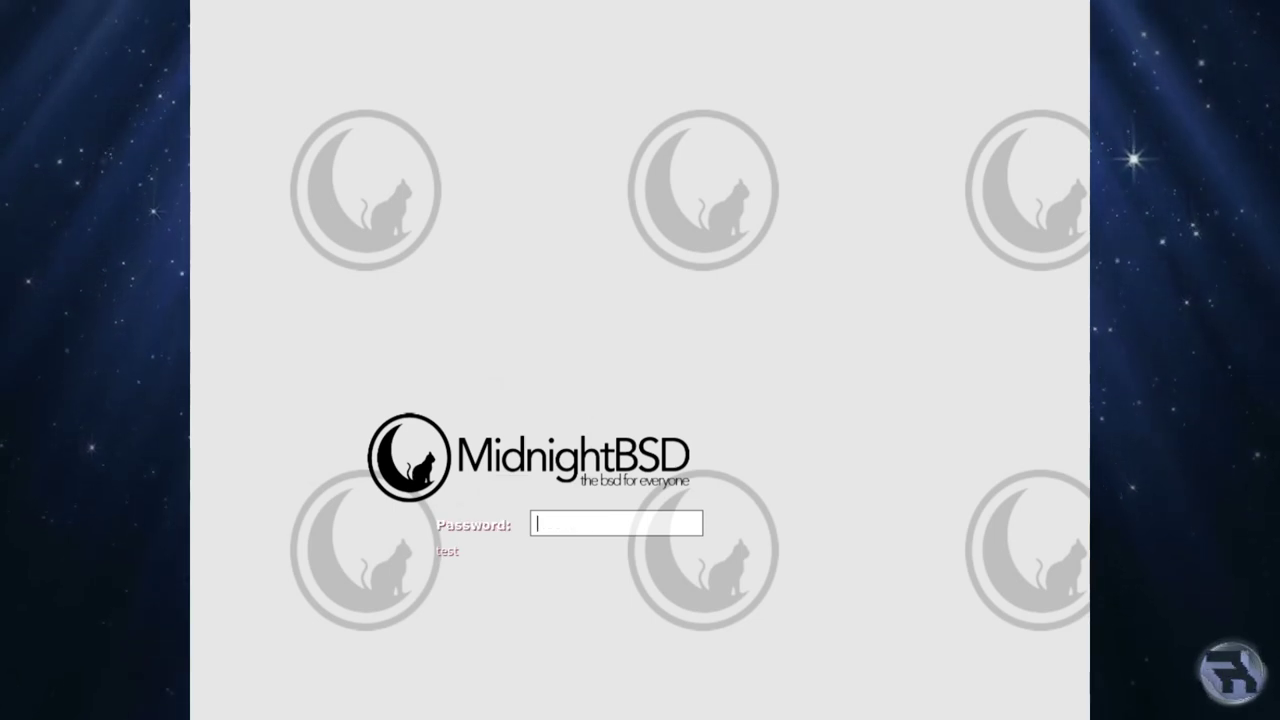
type("******")
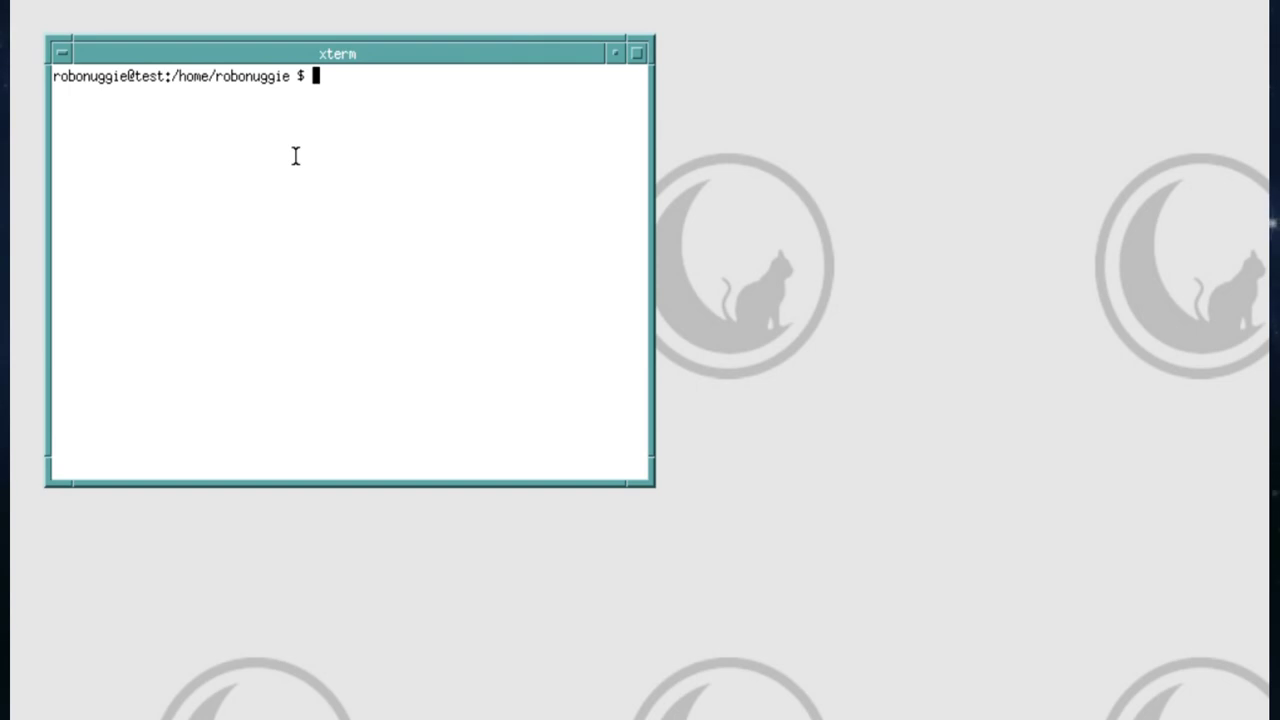
- Become root with su, enlarge the xterm, run 'mport install firefox', then exit the root shell
type("su")
key("Return")
key("Return")
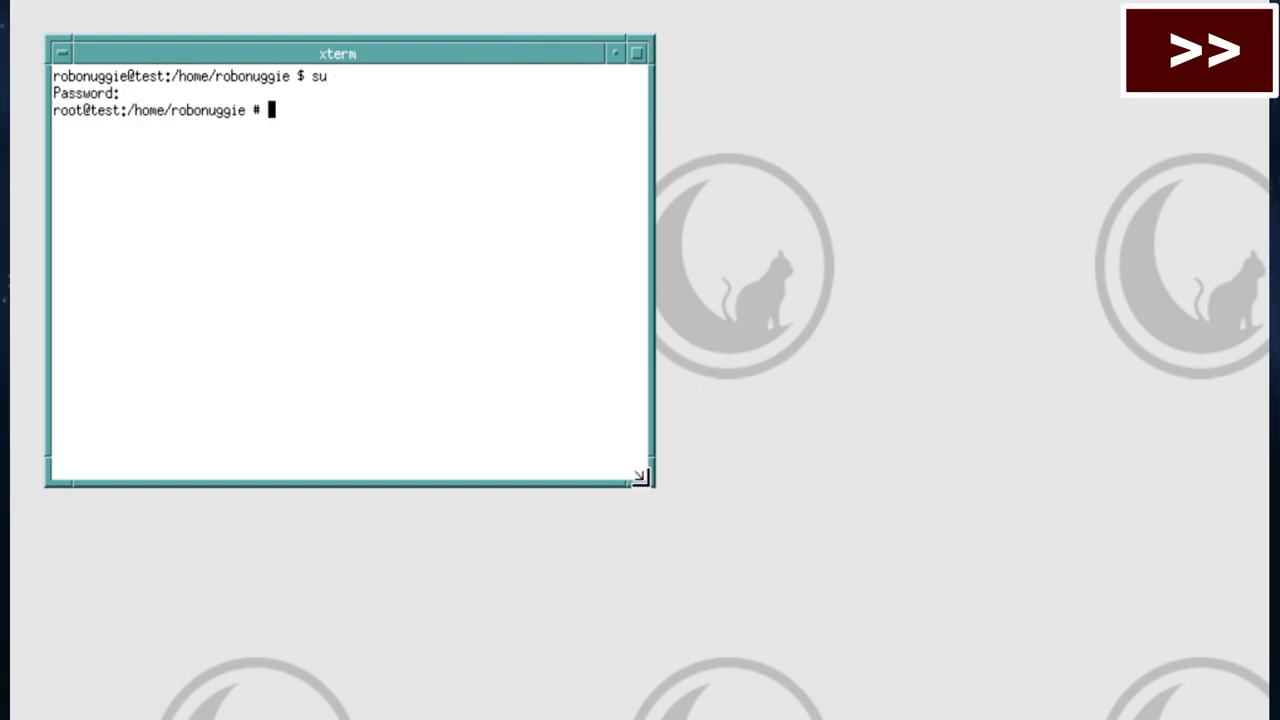
left_click_drag(640, 477, 972, 647)
type("mport install firefox")
key("Return")
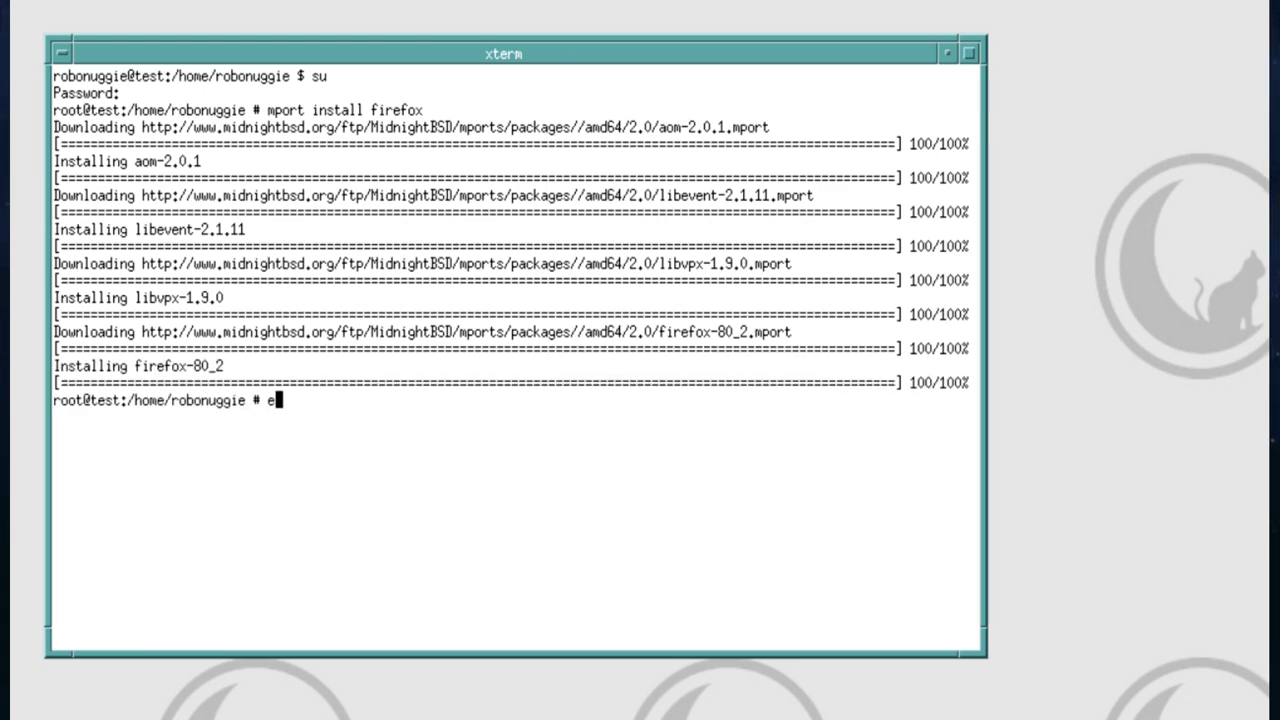
key("Return")
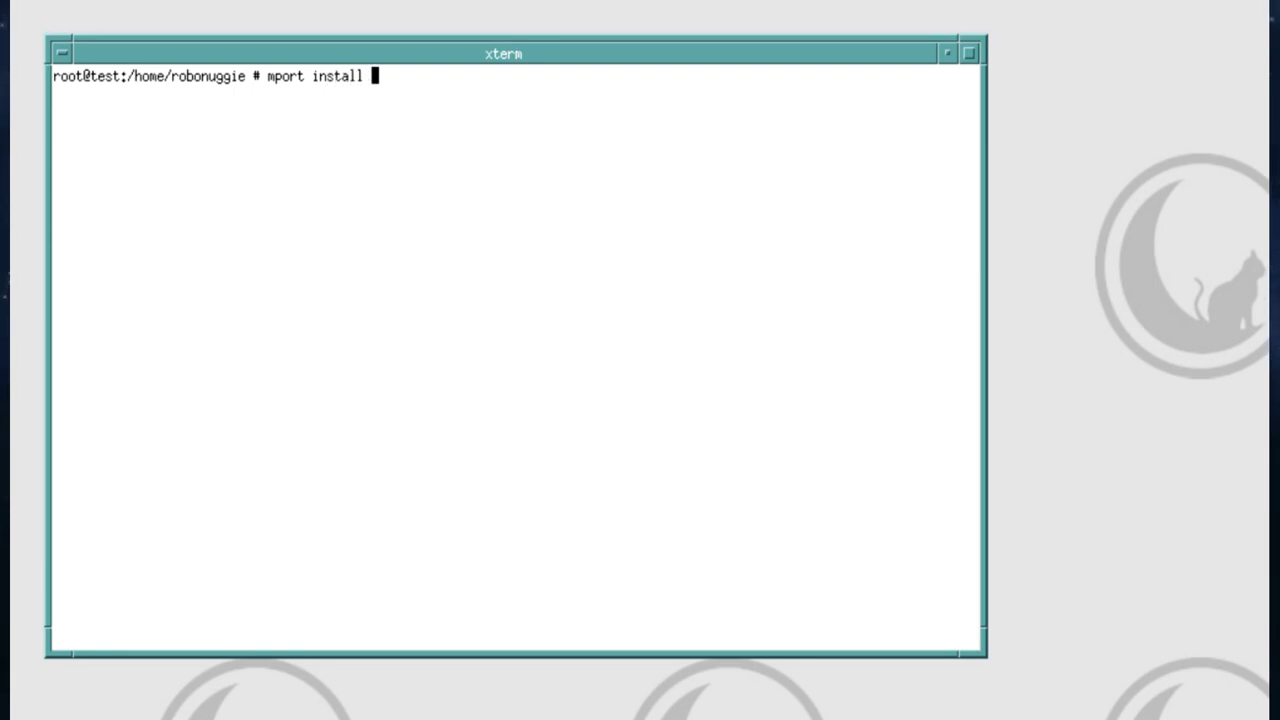
- Install the dav1d package with mport as root, then exit the root shell
type("dav1e")
key("Return")
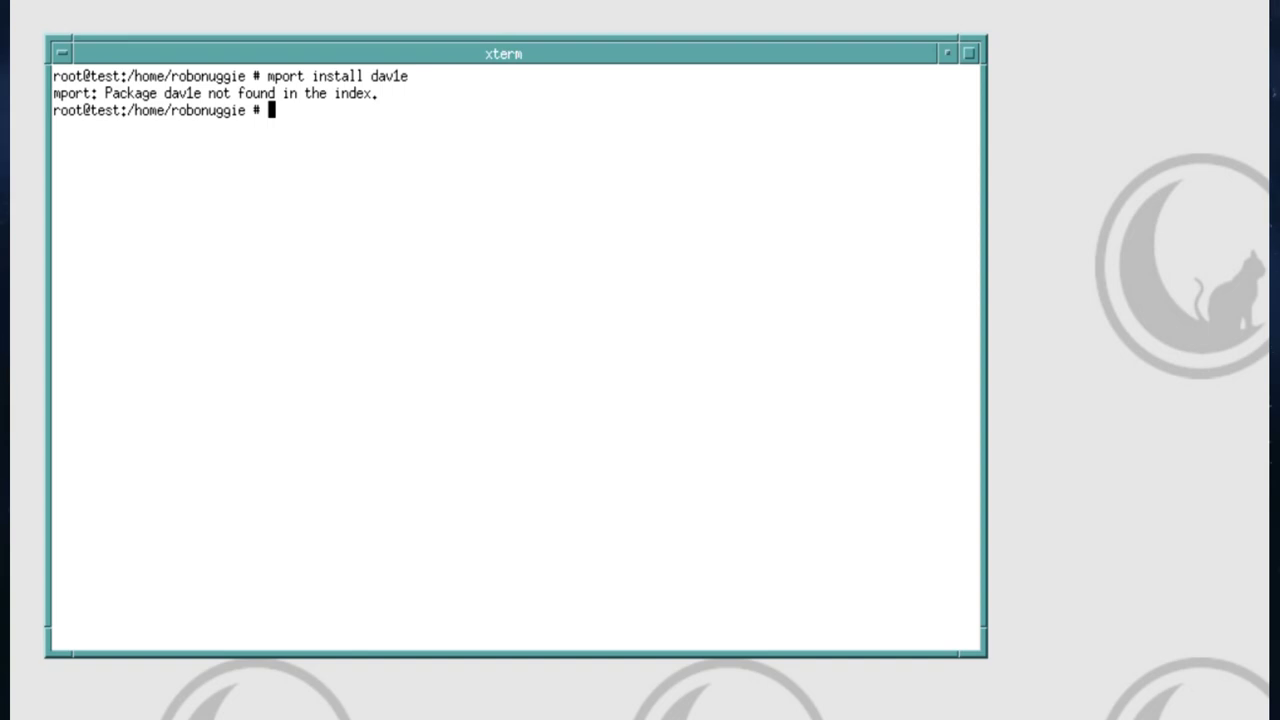
key("Up")
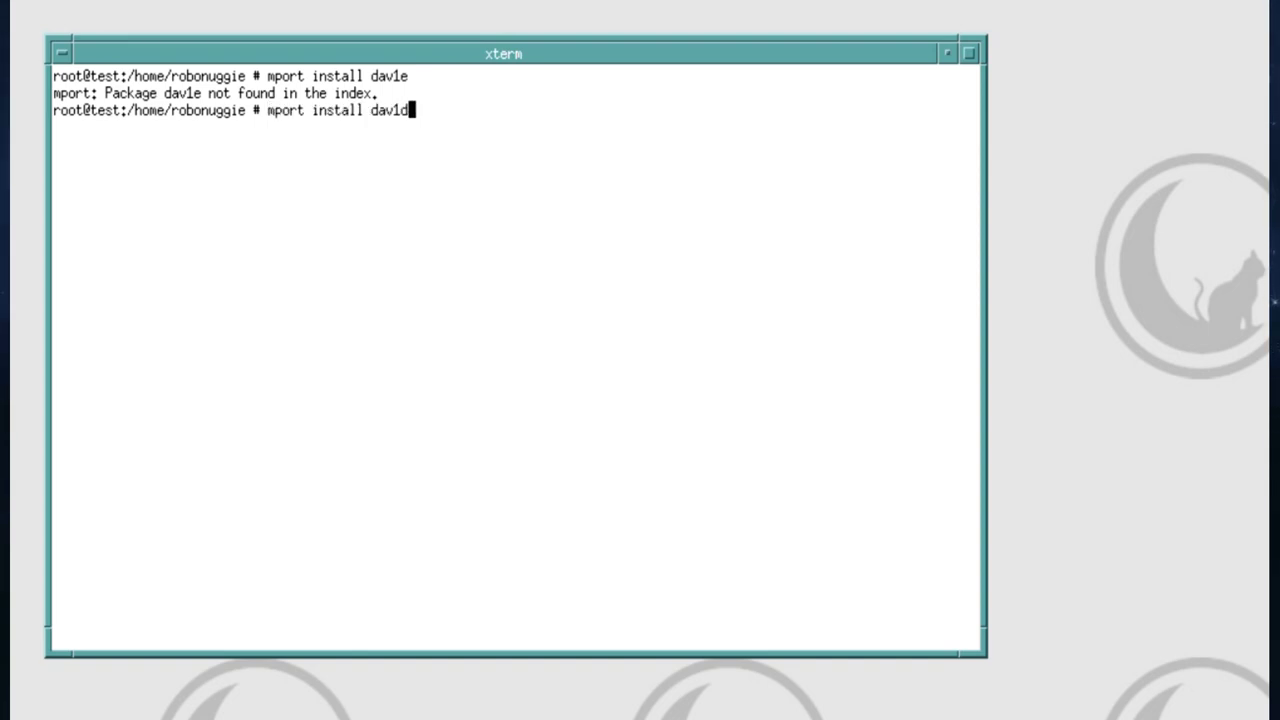
key("Return")
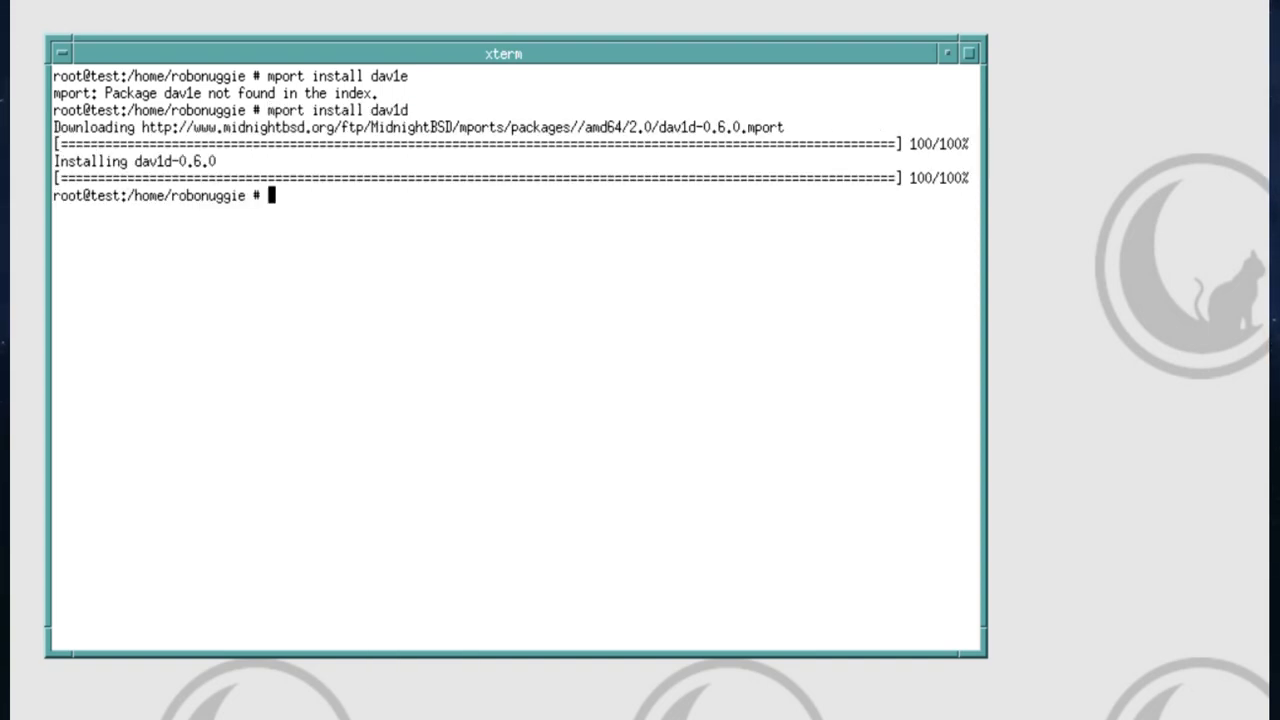
type("exit")
key("Return")
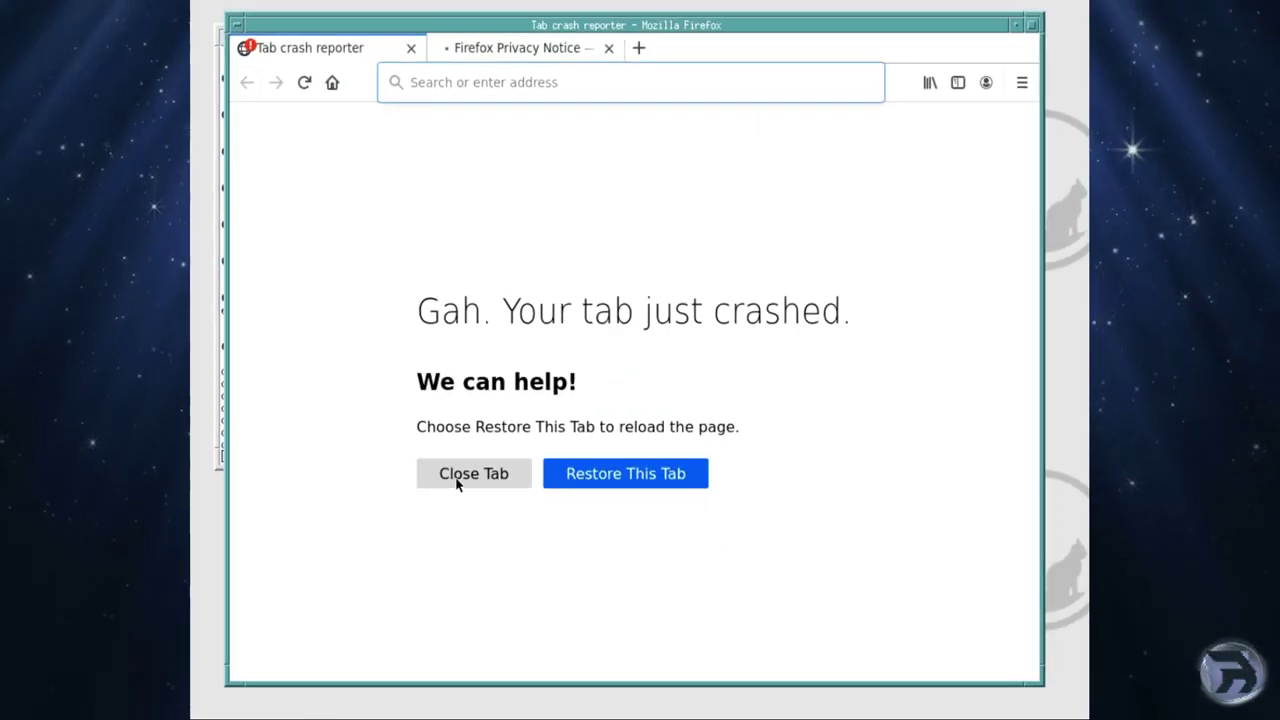
- Close the crashed Firefox tab, return to the start page, and open YouTube from Top Sites
left_click(457, 484)
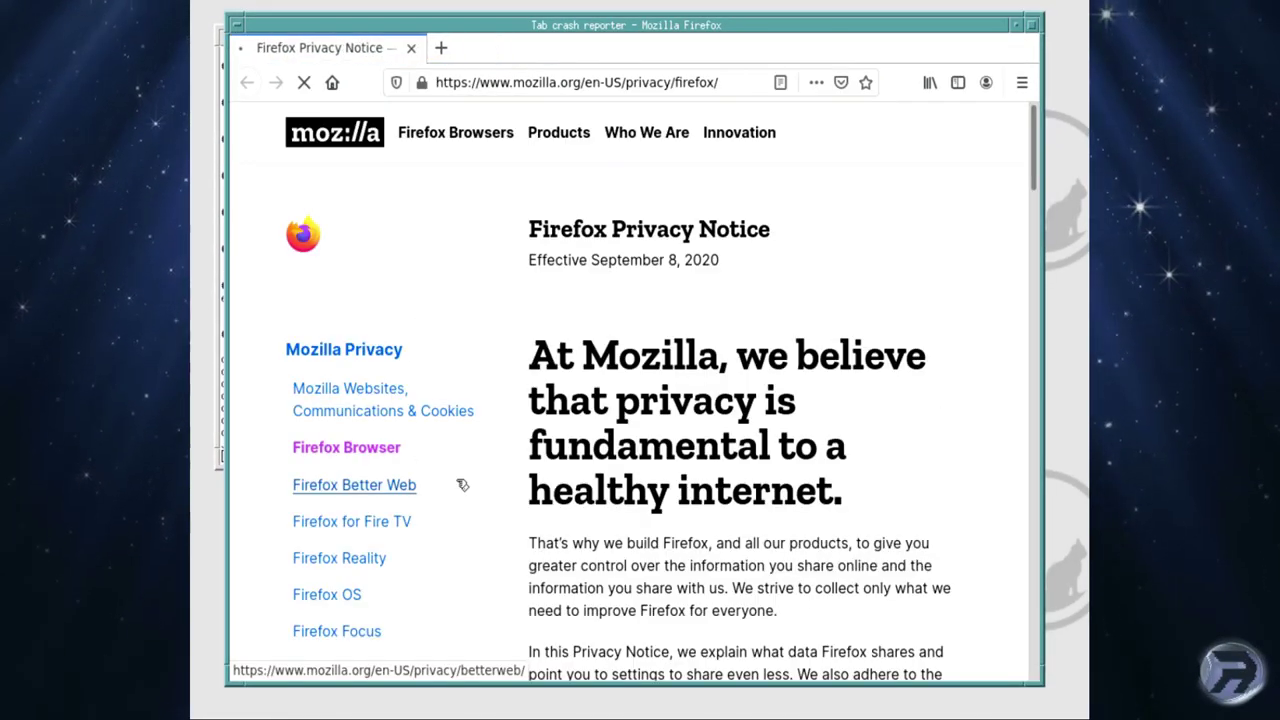
left_click(332, 84)
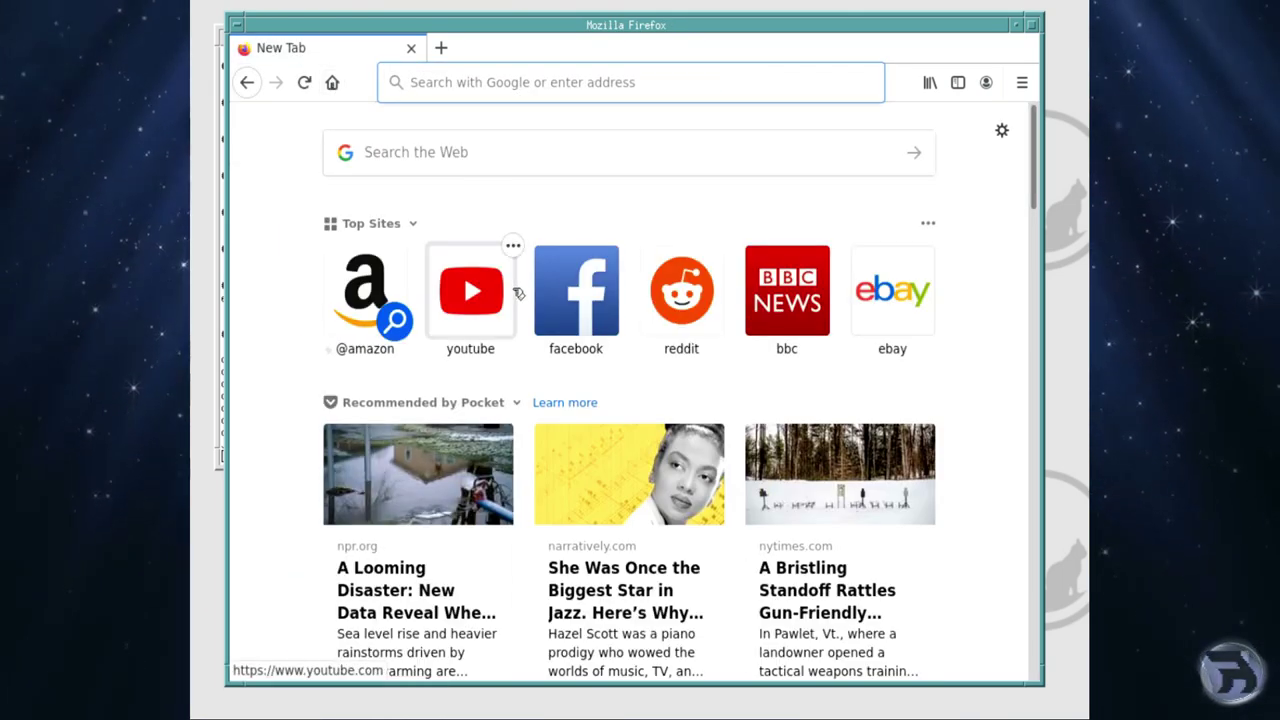
left_click(465, 278)
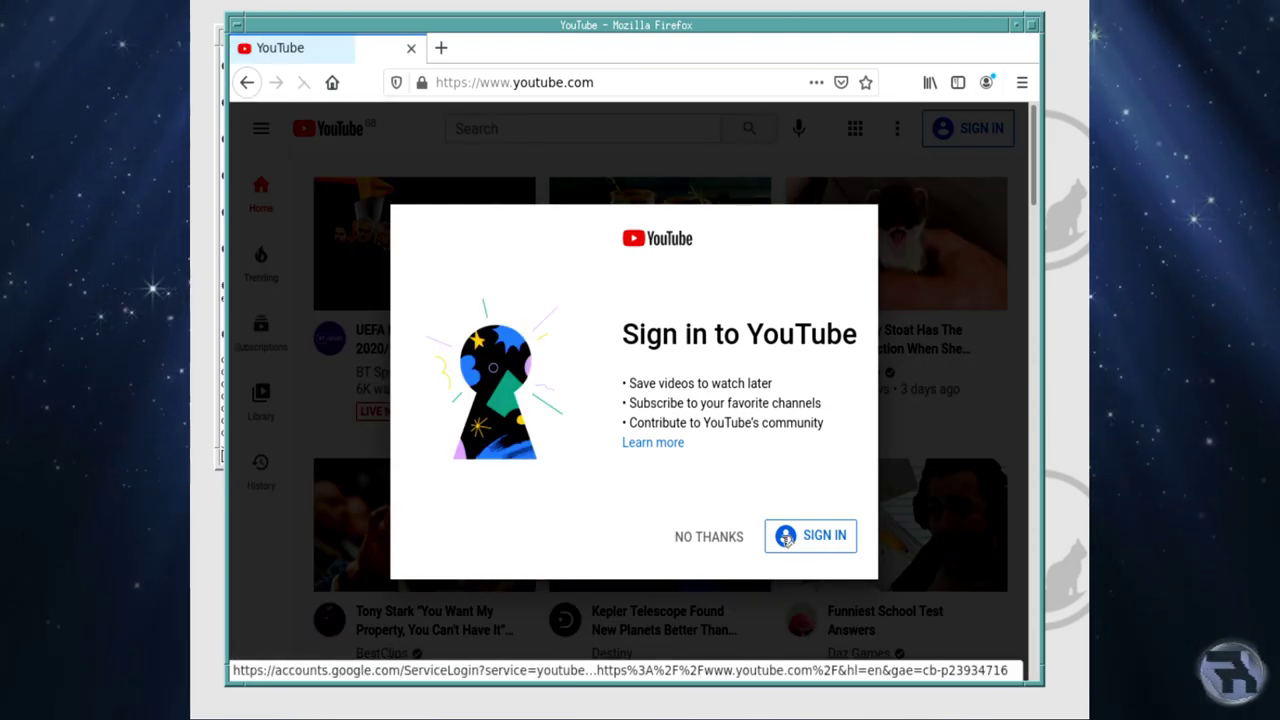
- Dismiss YouTube's sign-in and cookie prompts and search YouTube for 'robonuggi'
left_click(716, 533)
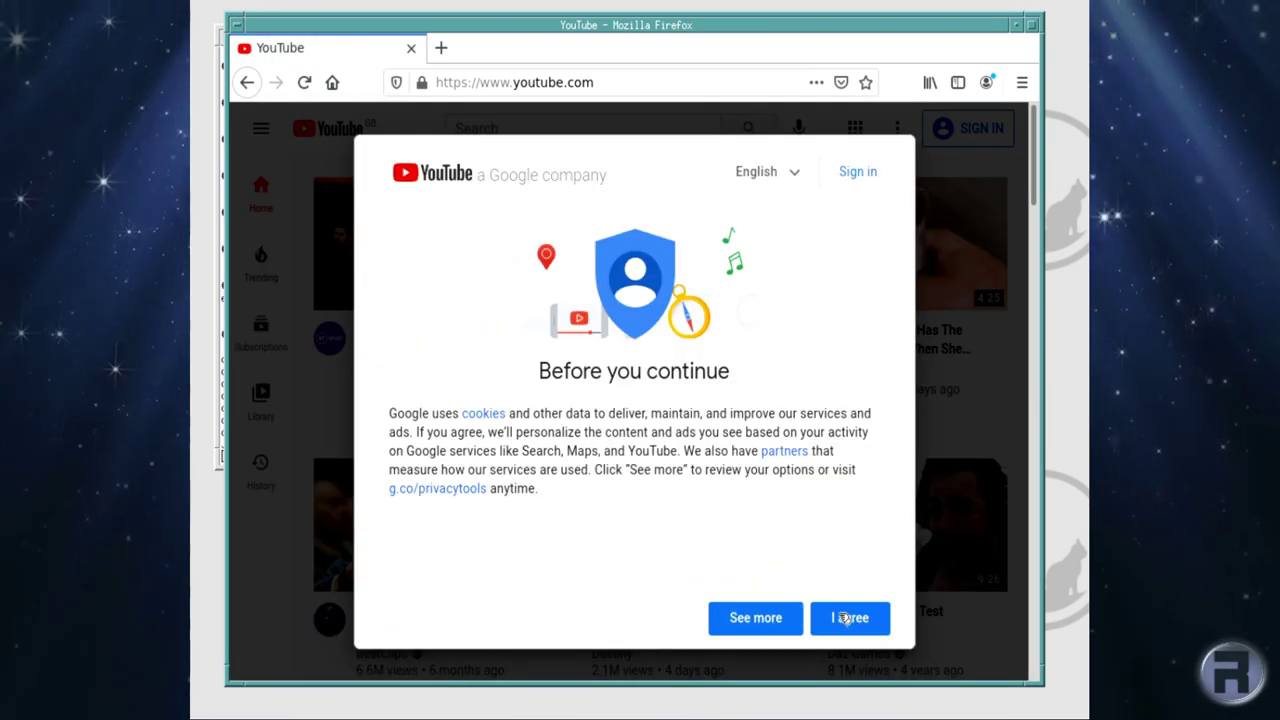
left_click(843, 618)
left_click(510, 131)
type("robonuggie")
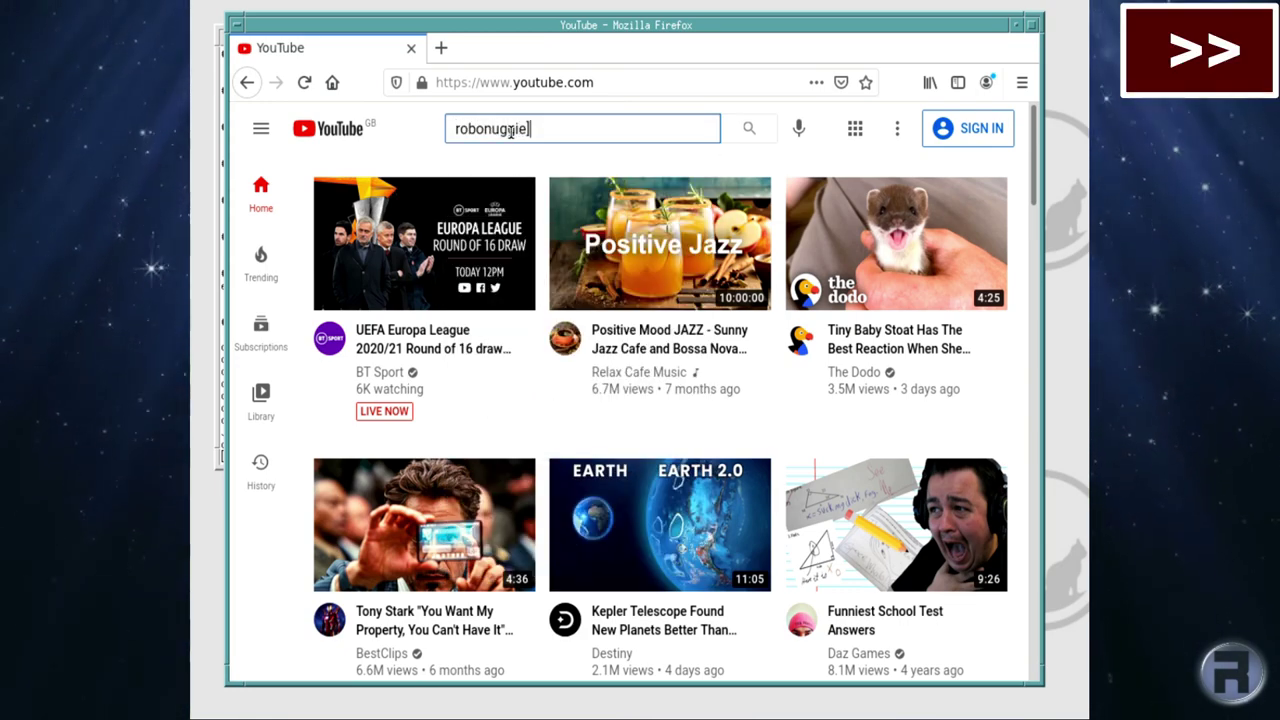
key("Return")
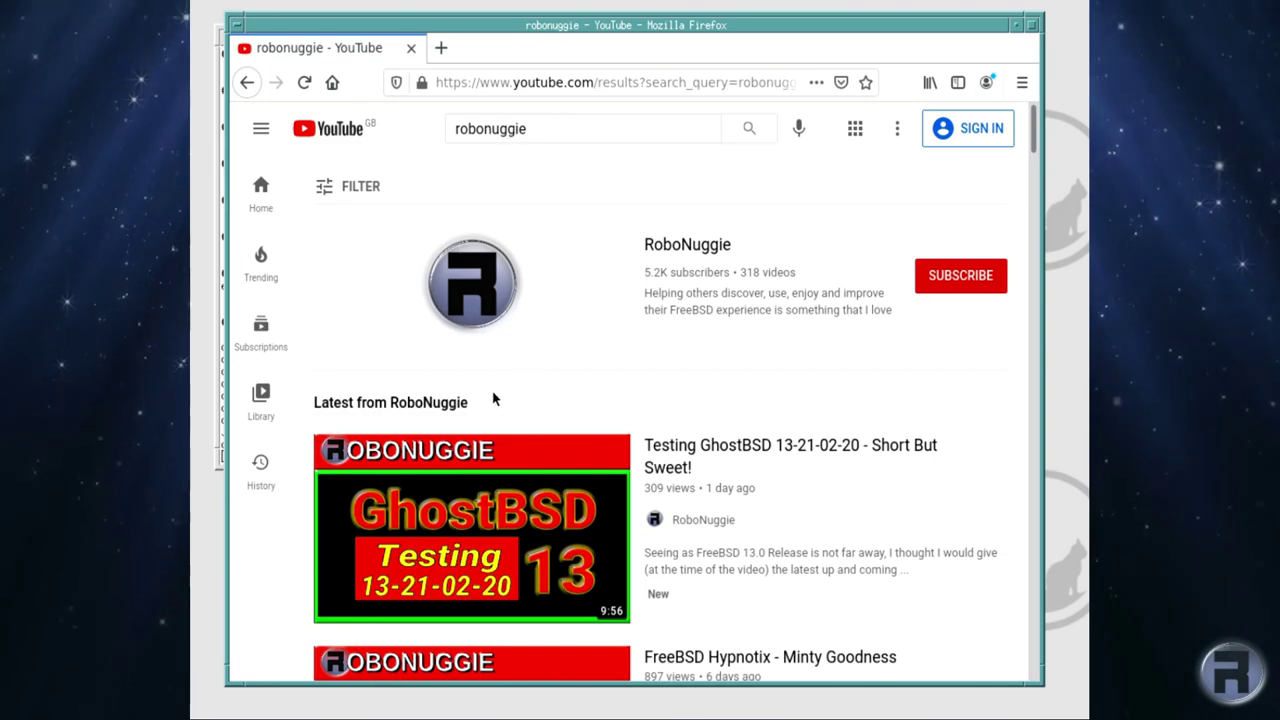
- Open the RoboNuggie channel page and pause its channel trailer
left_click(731, 250)
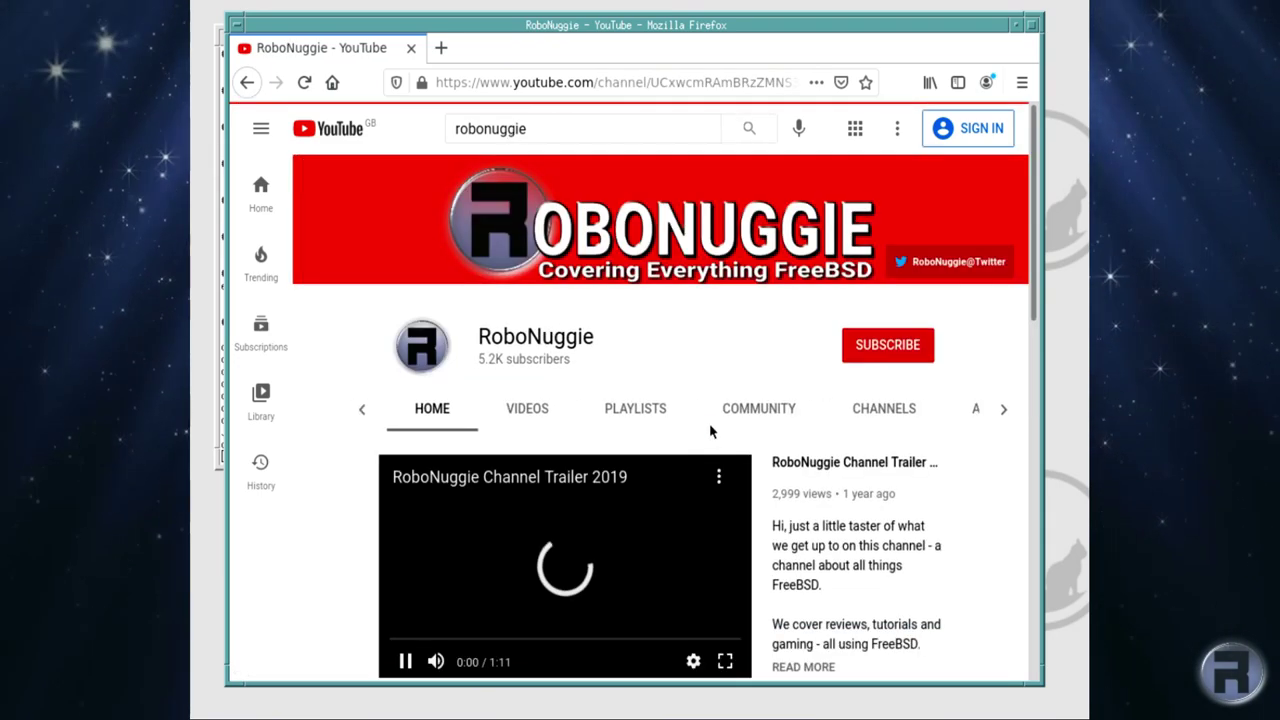
left_click_drag(1037, 190, 940, 51)
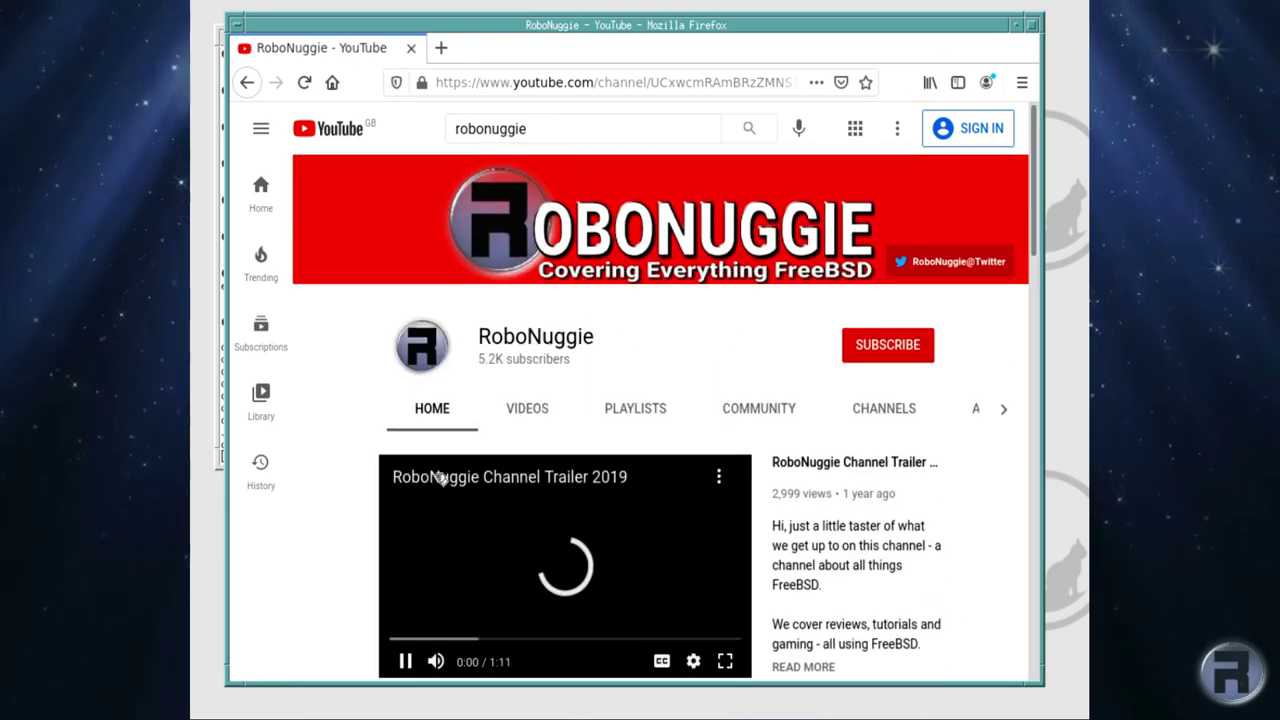
left_click(405, 661)
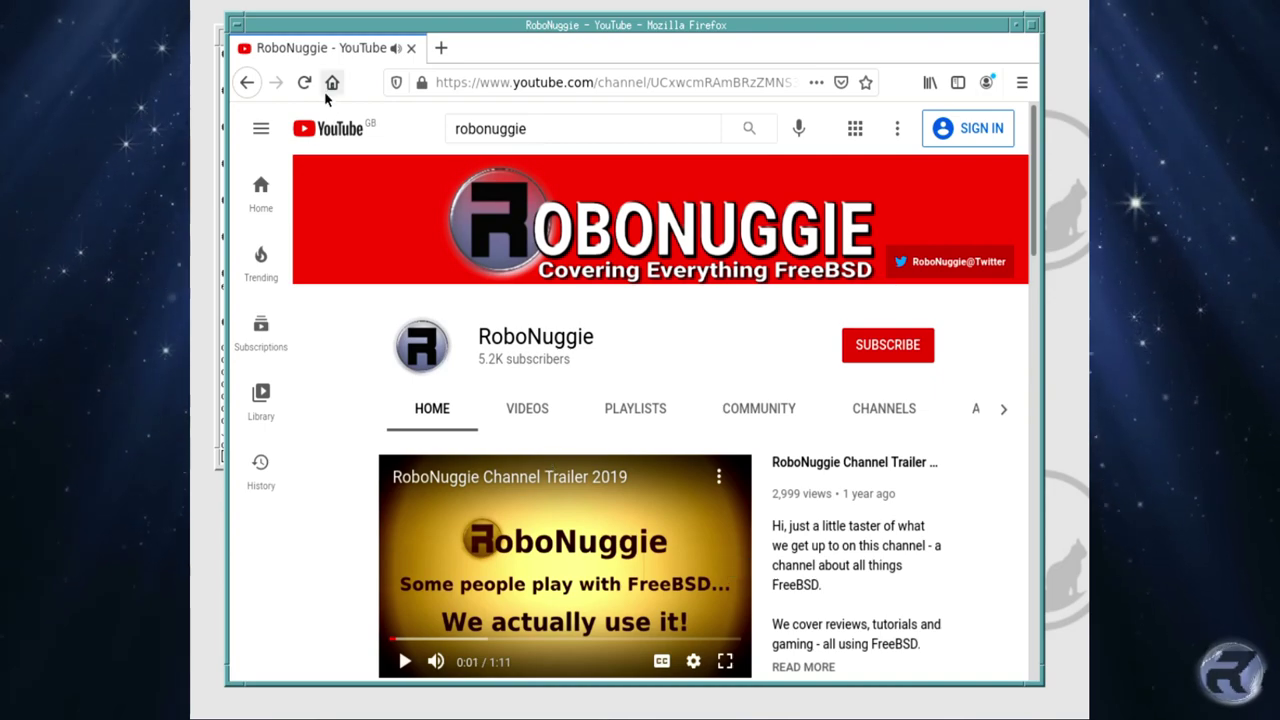
- Search 'google' from the start page, open Google's homepage, then choose Preferences from the ☰ menu
left_click(331, 82)
type("goo")
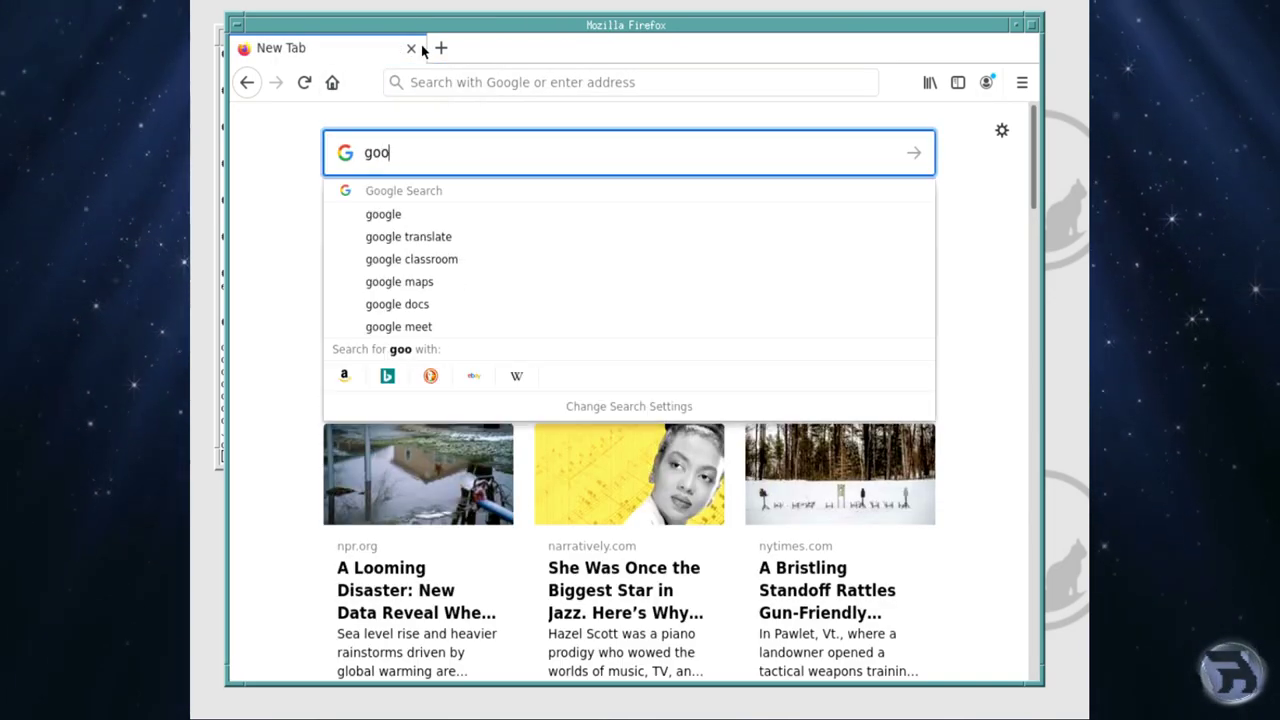
type("gle")
key("Return")
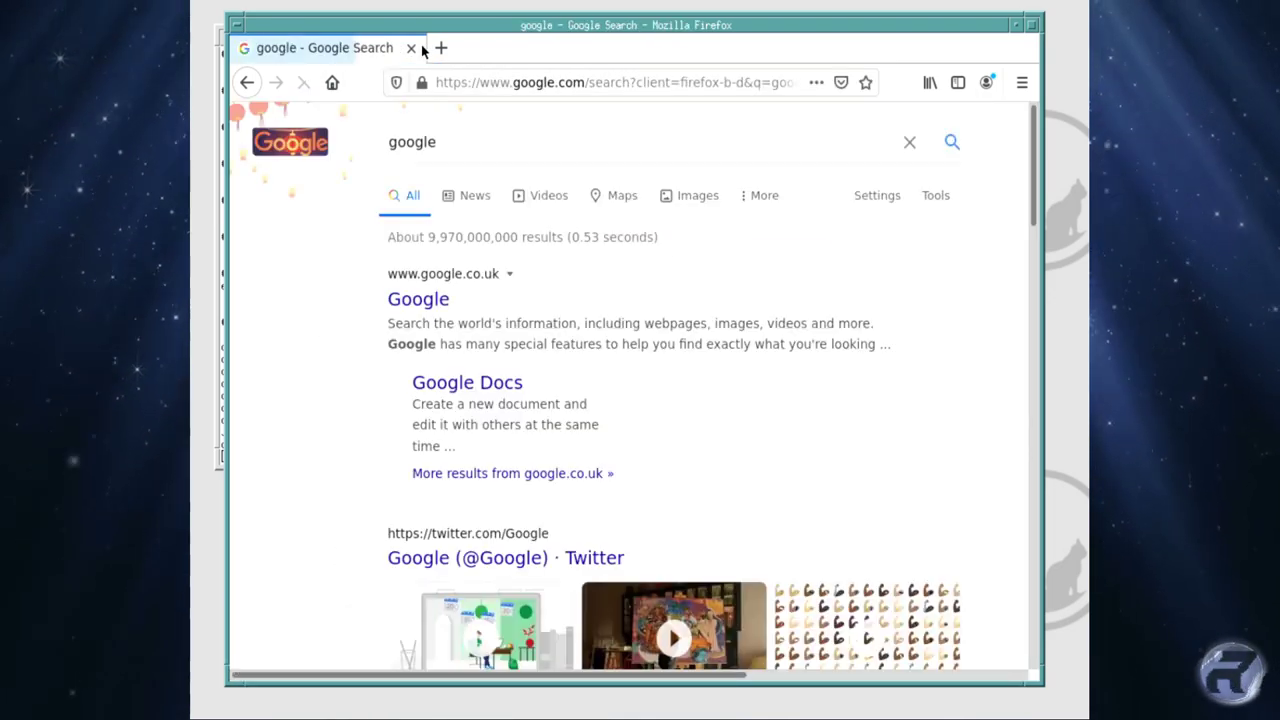
left_click(442, 302)
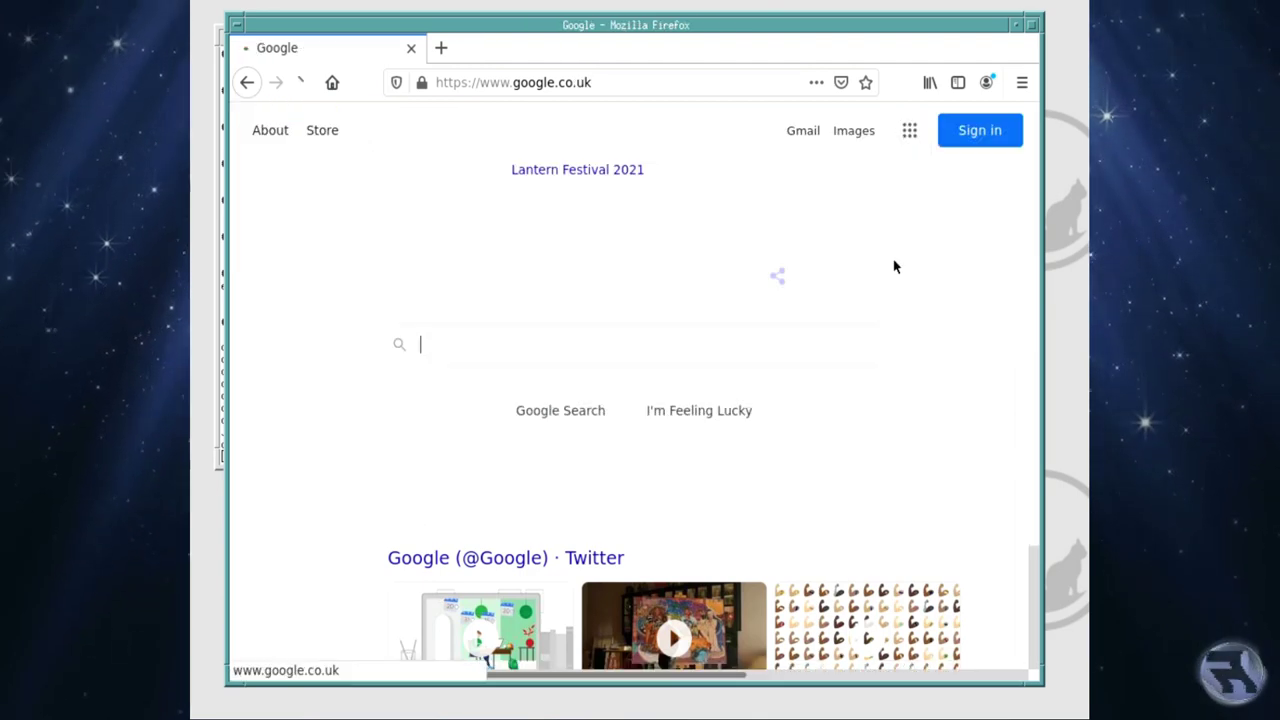
left_click(1020, 84)
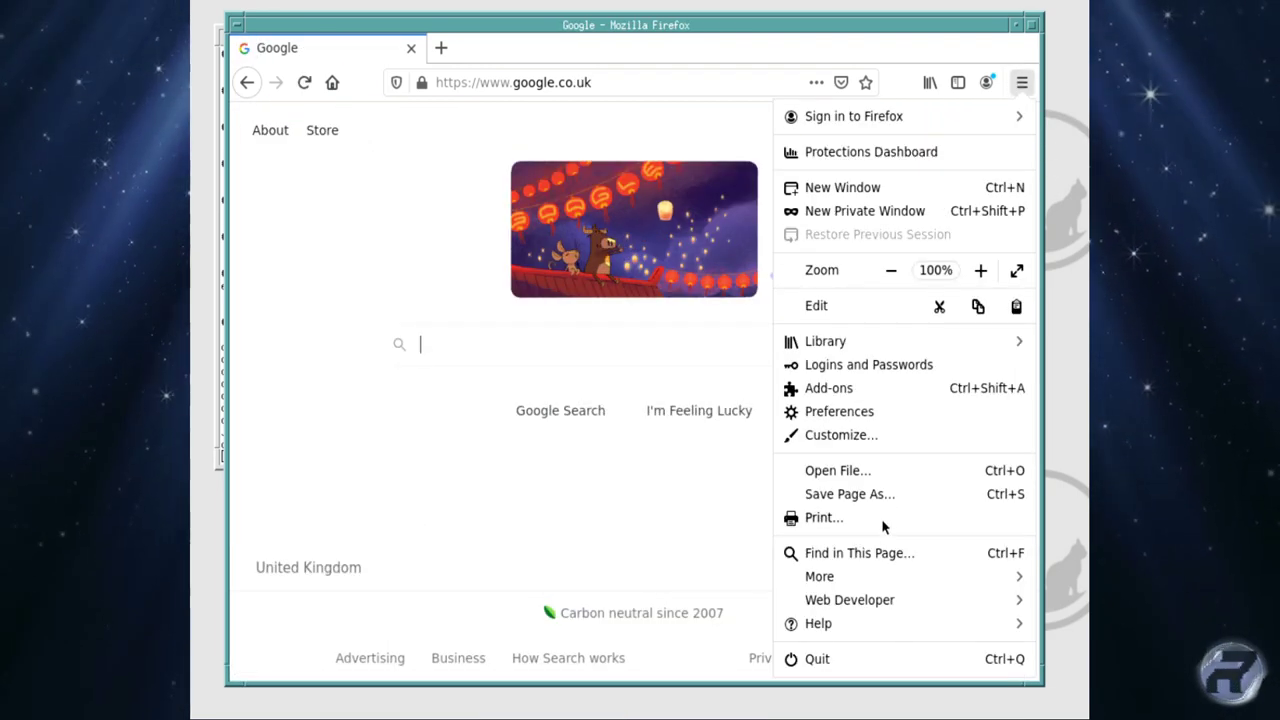
left_click(850, 416)
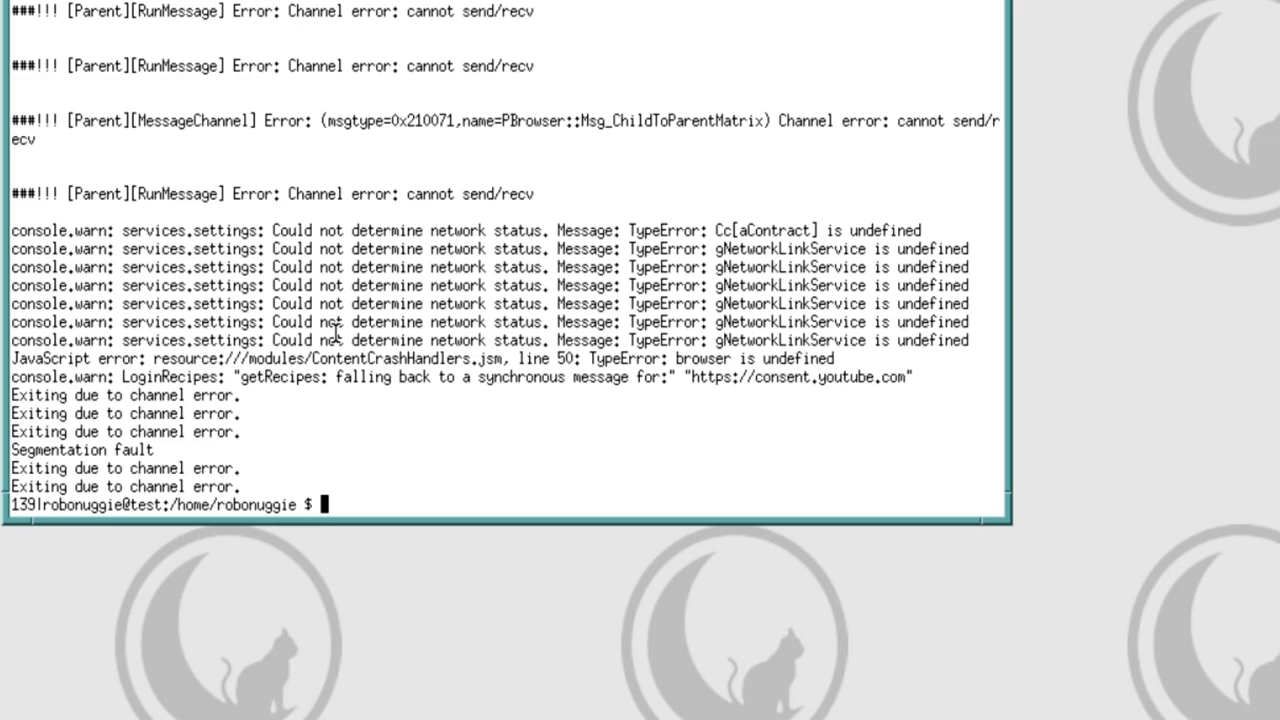
- Relaunch Firefox from xterm, centre its window, and get back a fresh shell prompt
type("firefox")
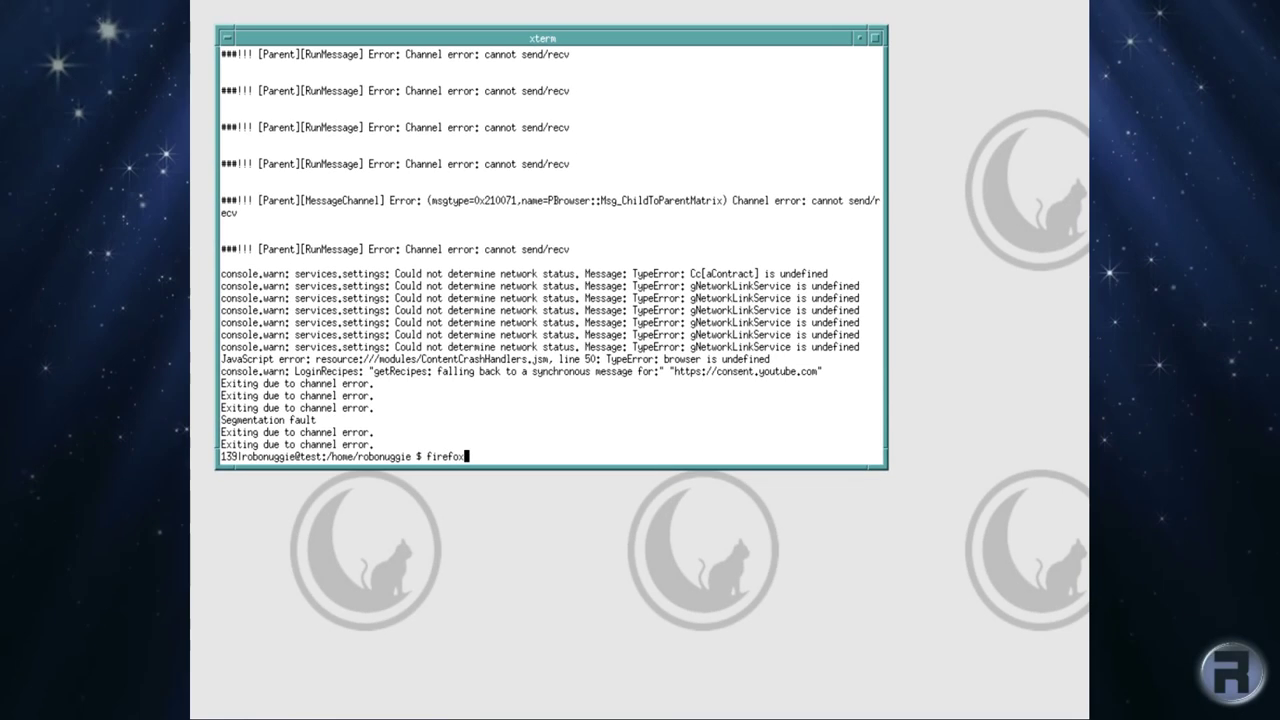
key("Return")
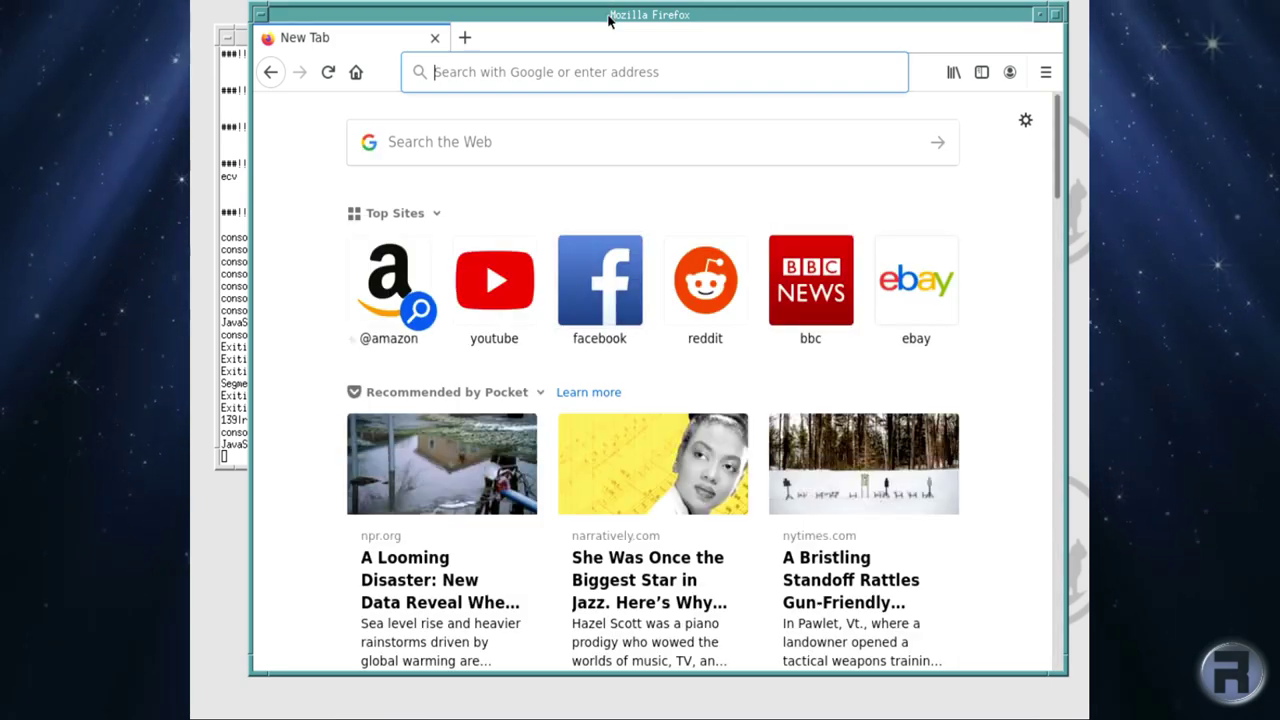
left_click_drag(608, 12, 588, 18)
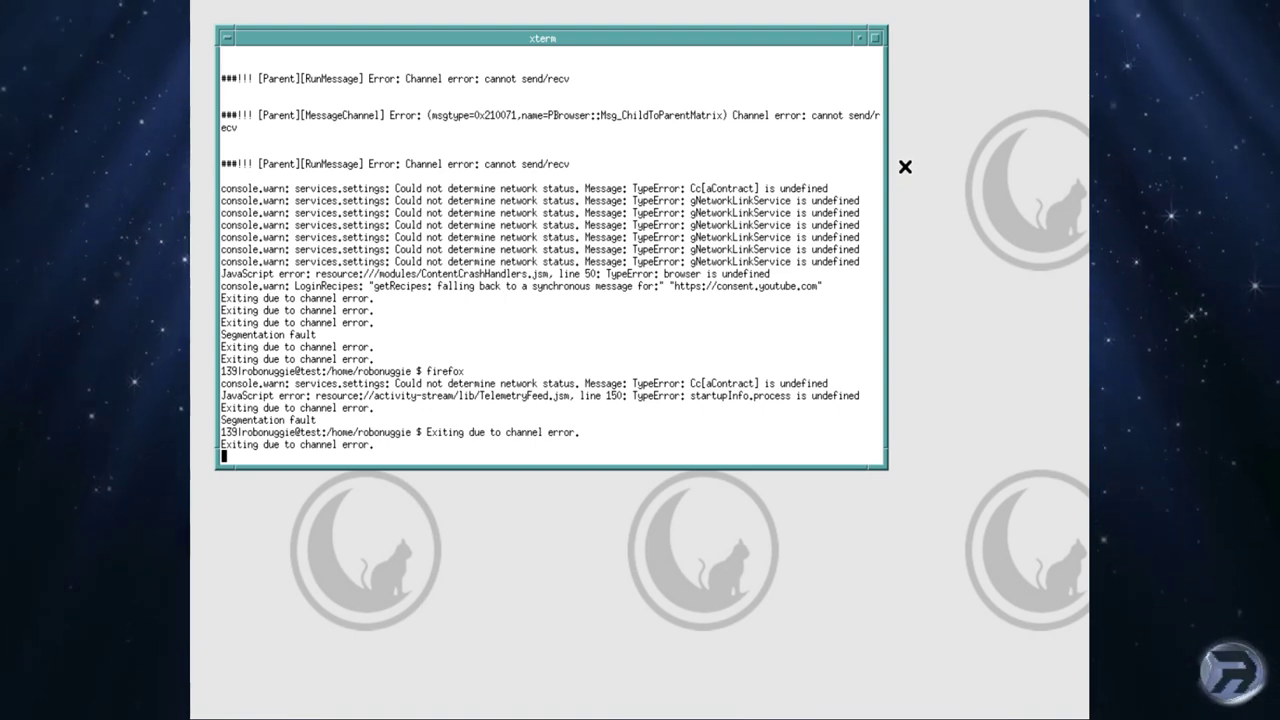
key("Return")
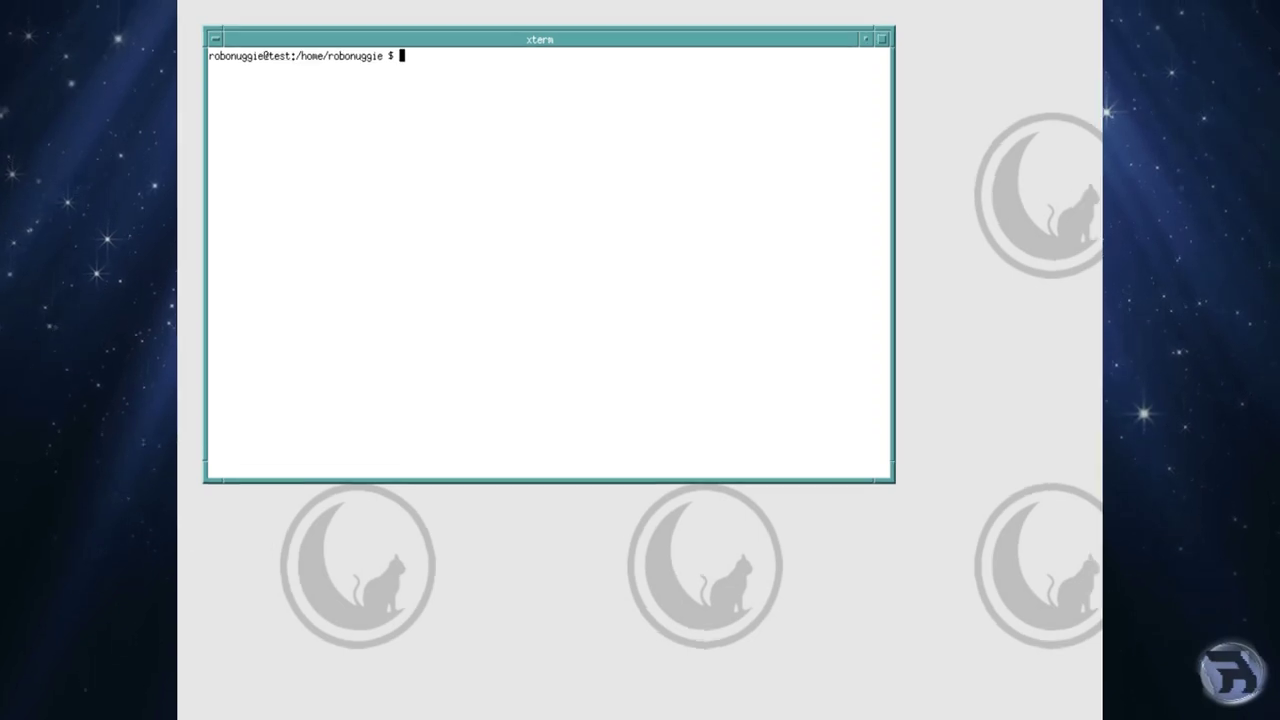
- Look up where libreoffice and firefox are installed with whereis
type("whereis ")
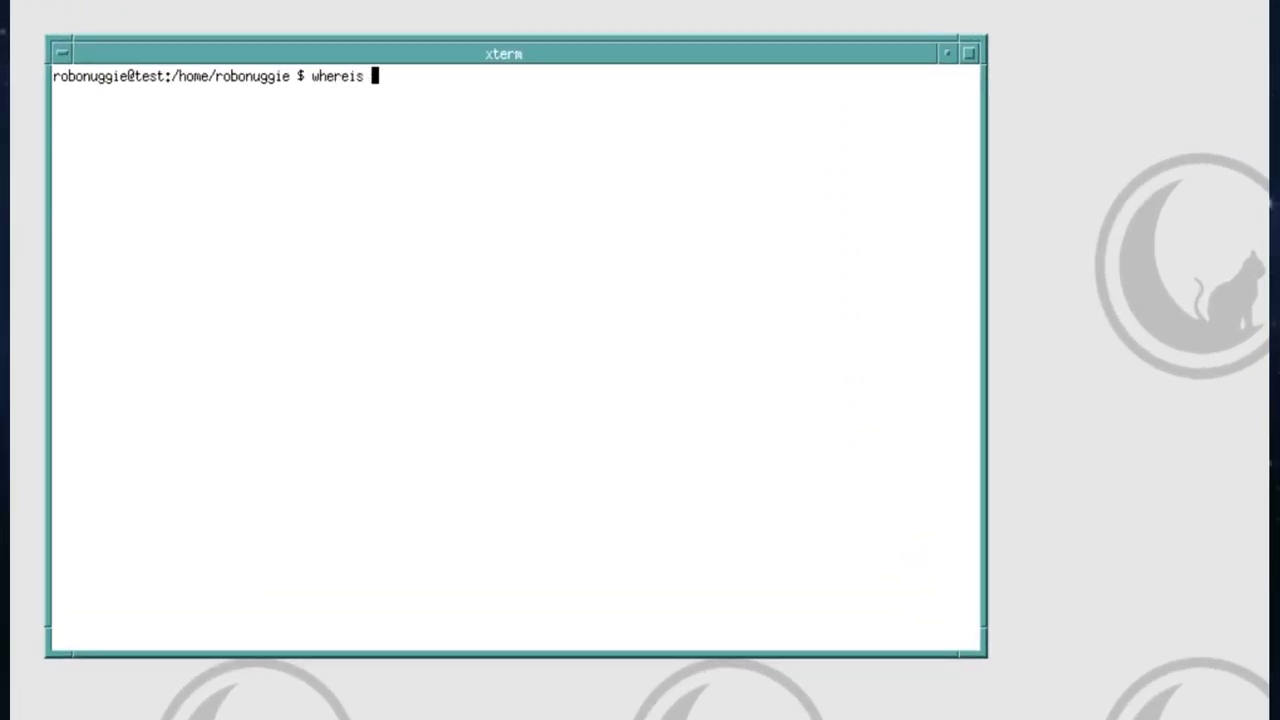
type("lib")
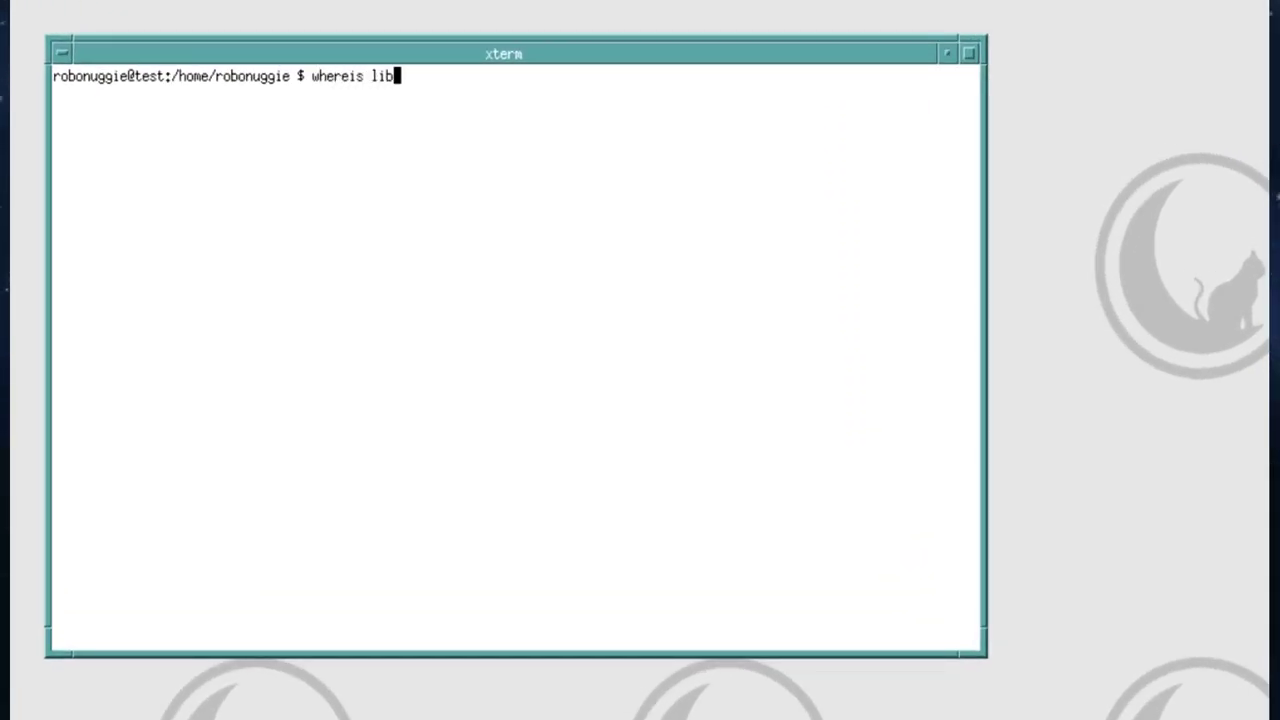
type("reoffice")
key("Return")
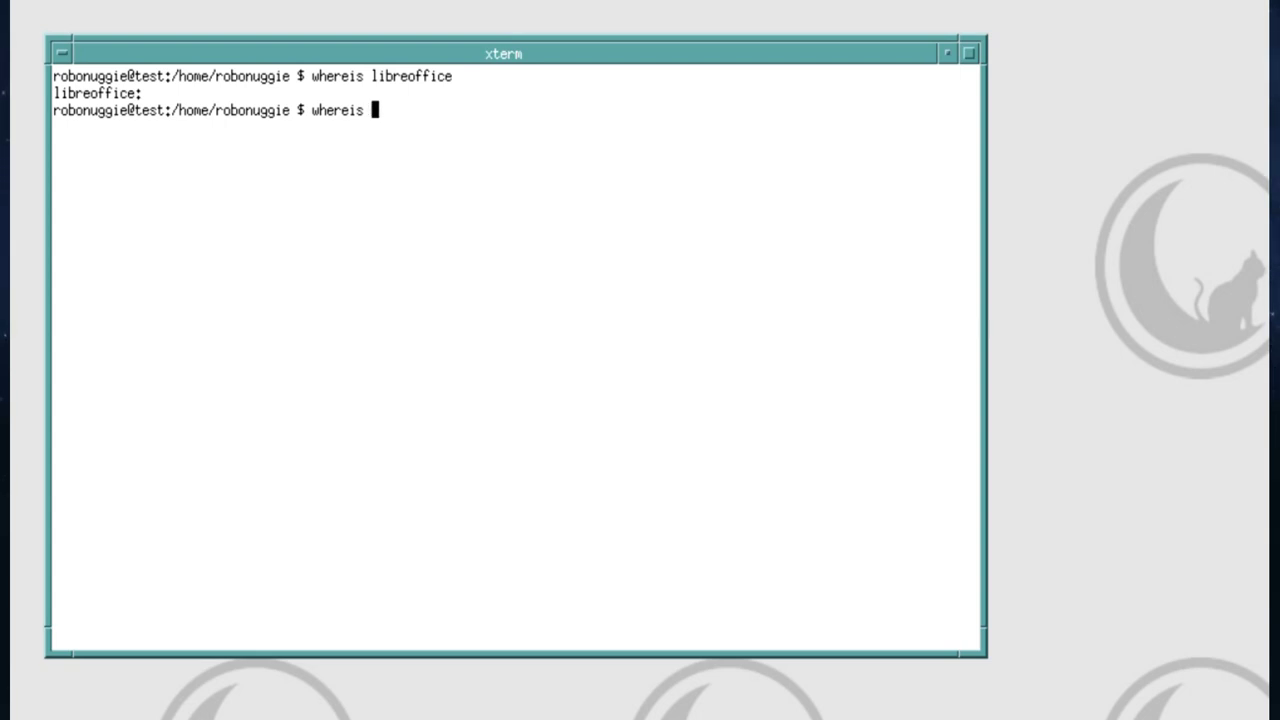
type("firefo")
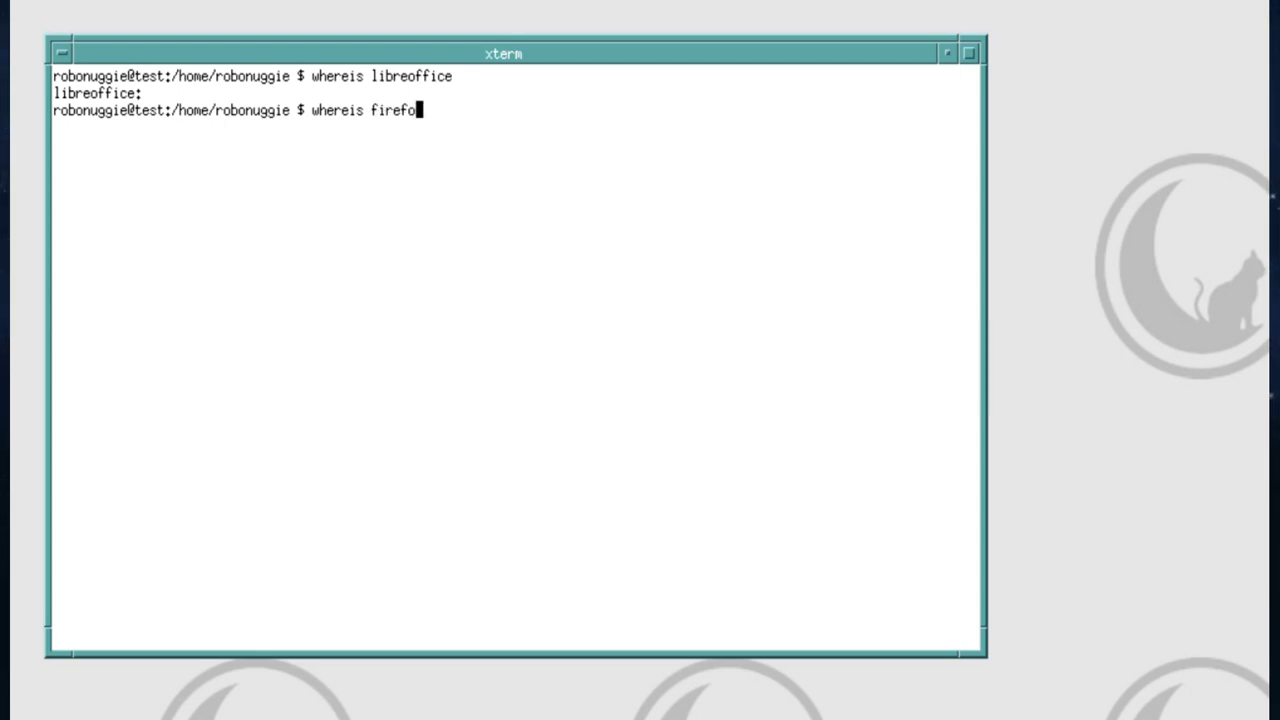
type("x")
key("Return")
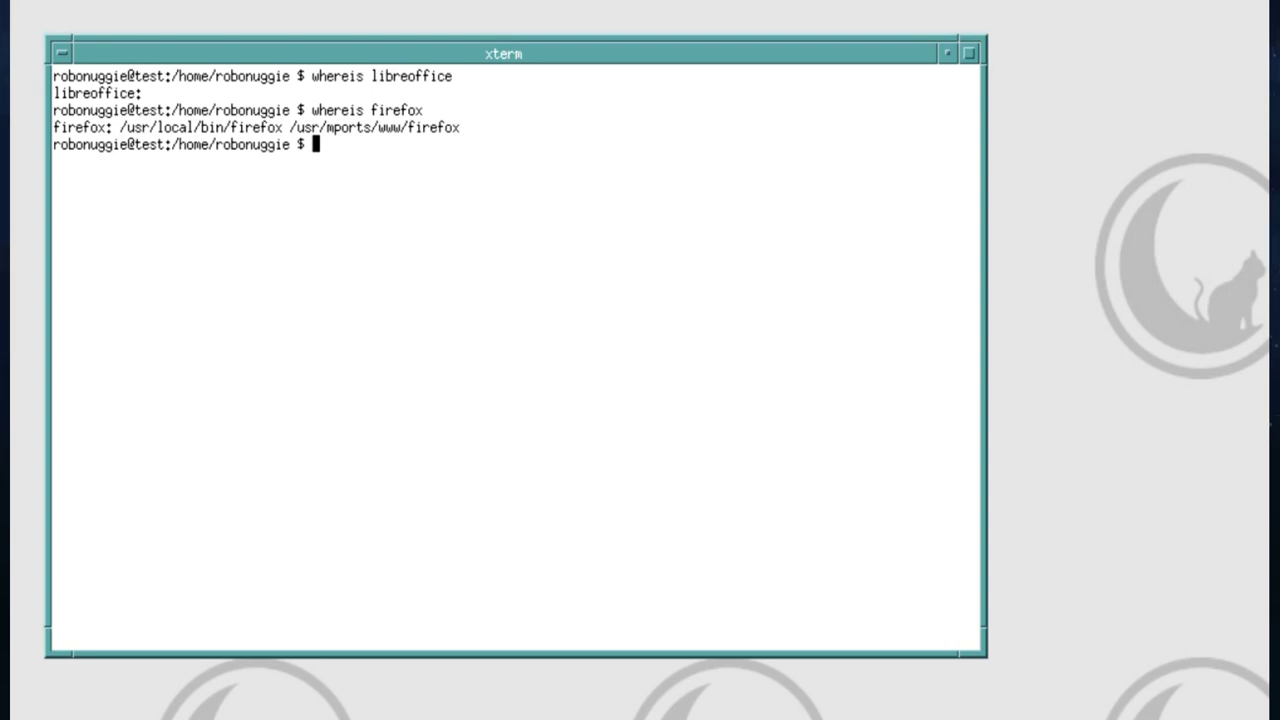
- Change into /usr/mports by pasting the path from the output, and list its contents
type("cd")
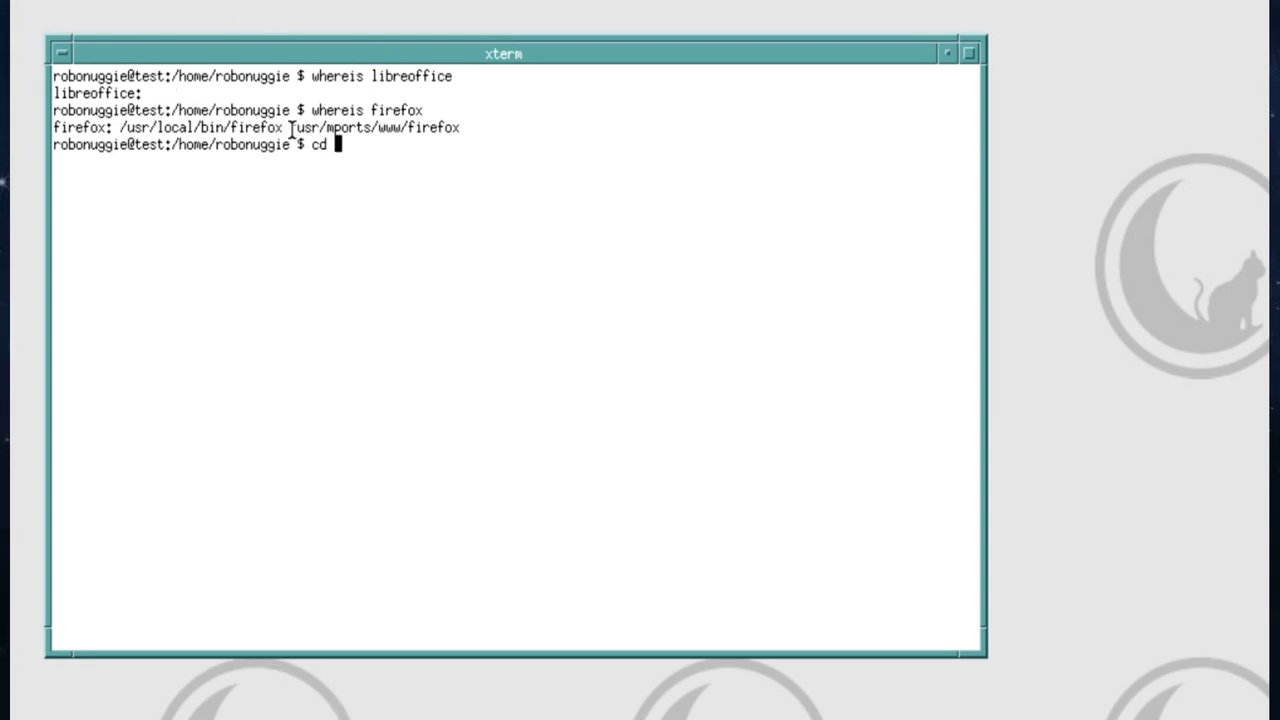
left_click_drag(286, 127, 372, 124)
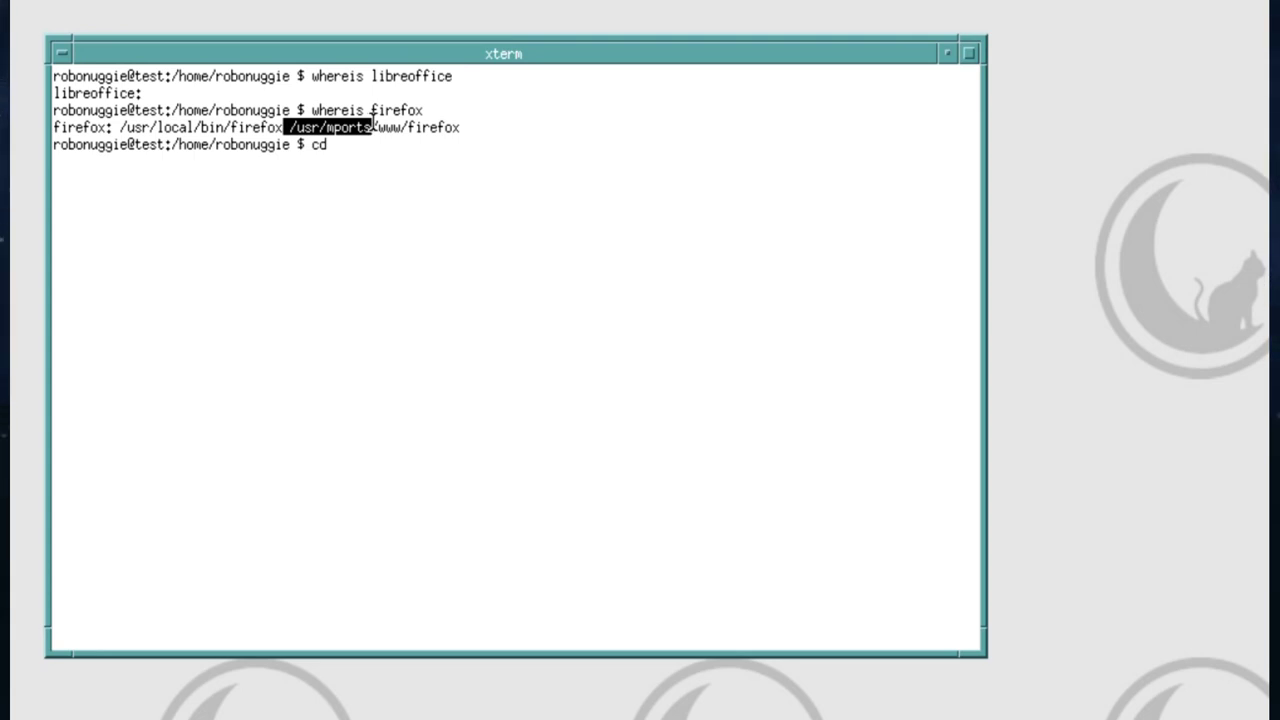
middle_click(386, 139)
key("Return")
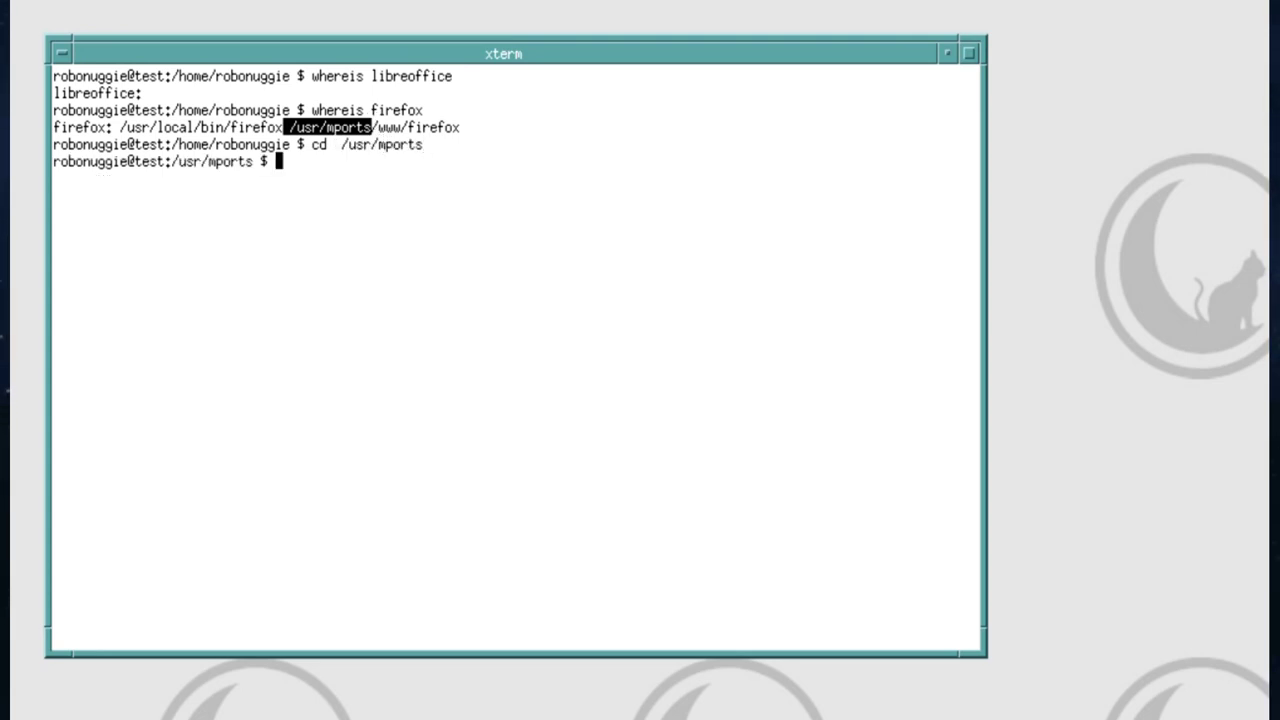
type("ls")
key("Return")
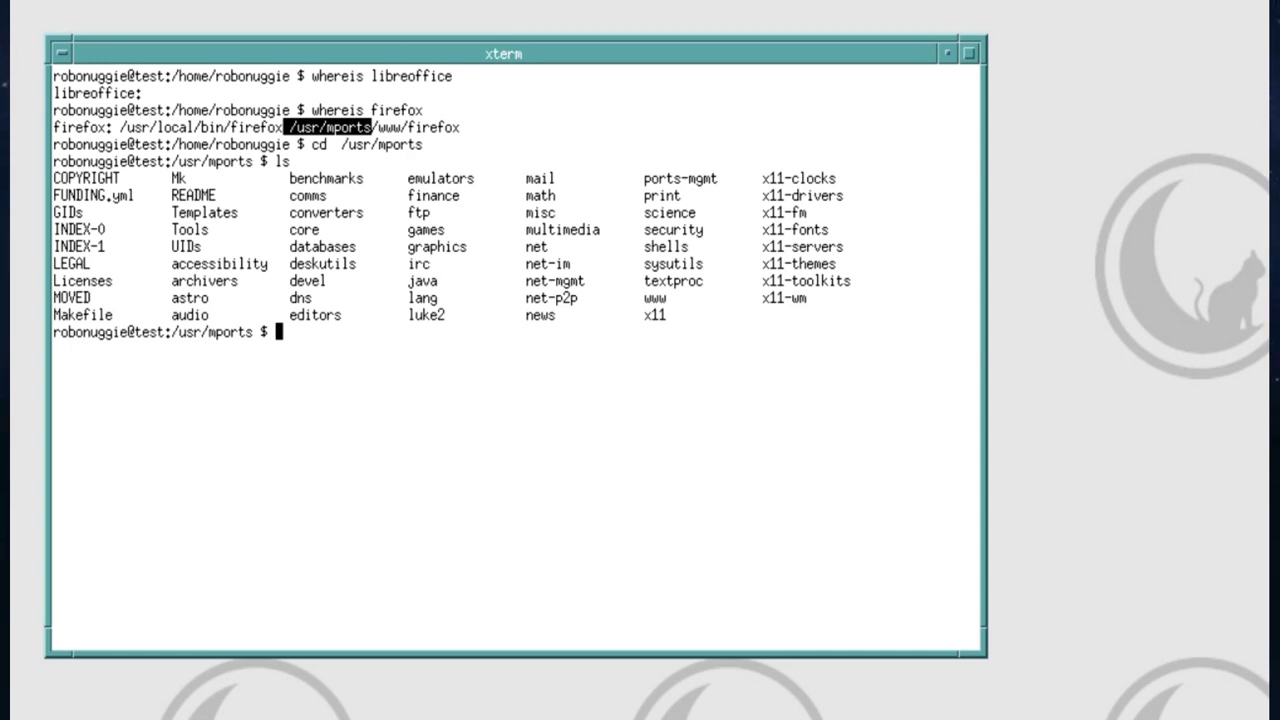
- Enter the editors directory and list the available editor ports
type("cd e")
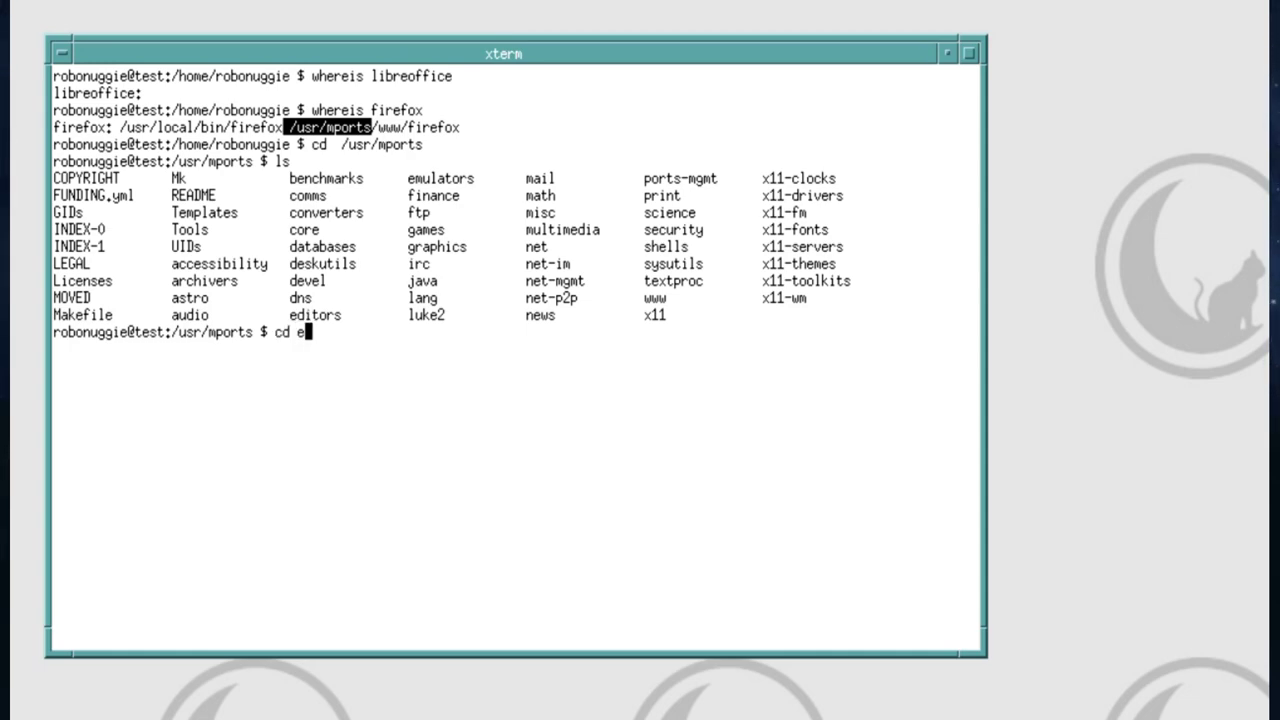
type("ditors")
key("Return")
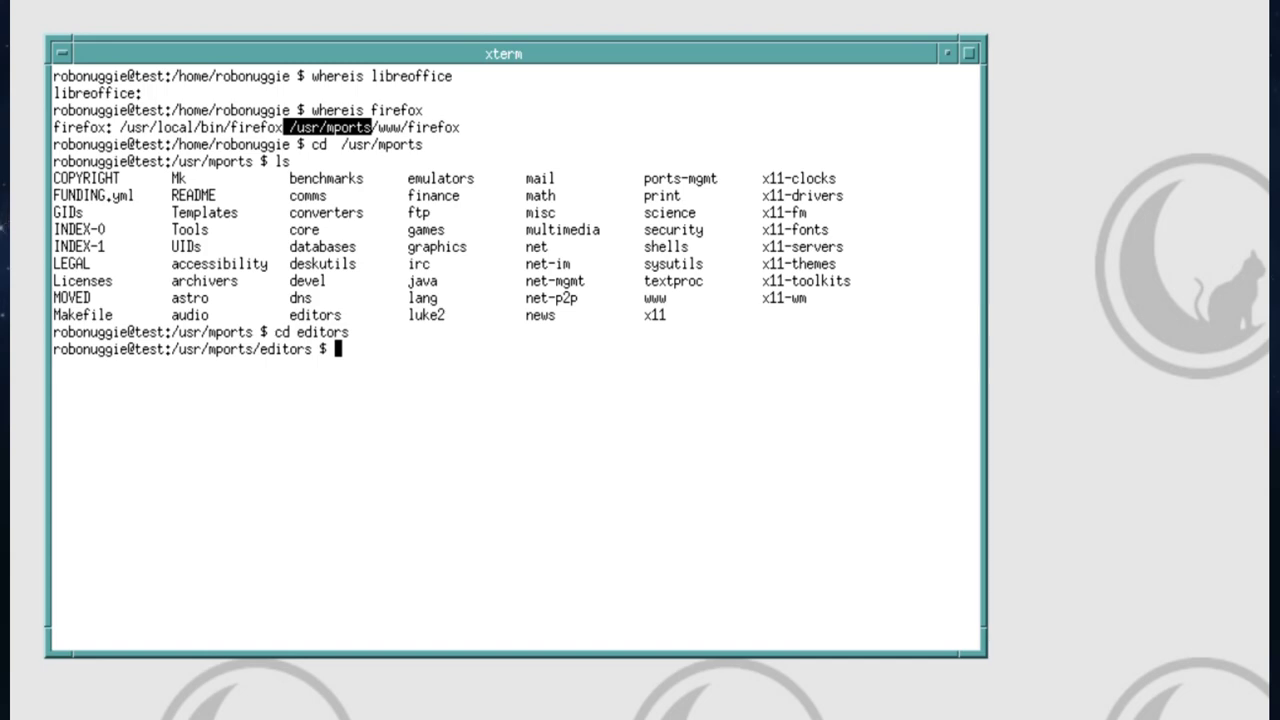
type("ls")
key("Return")
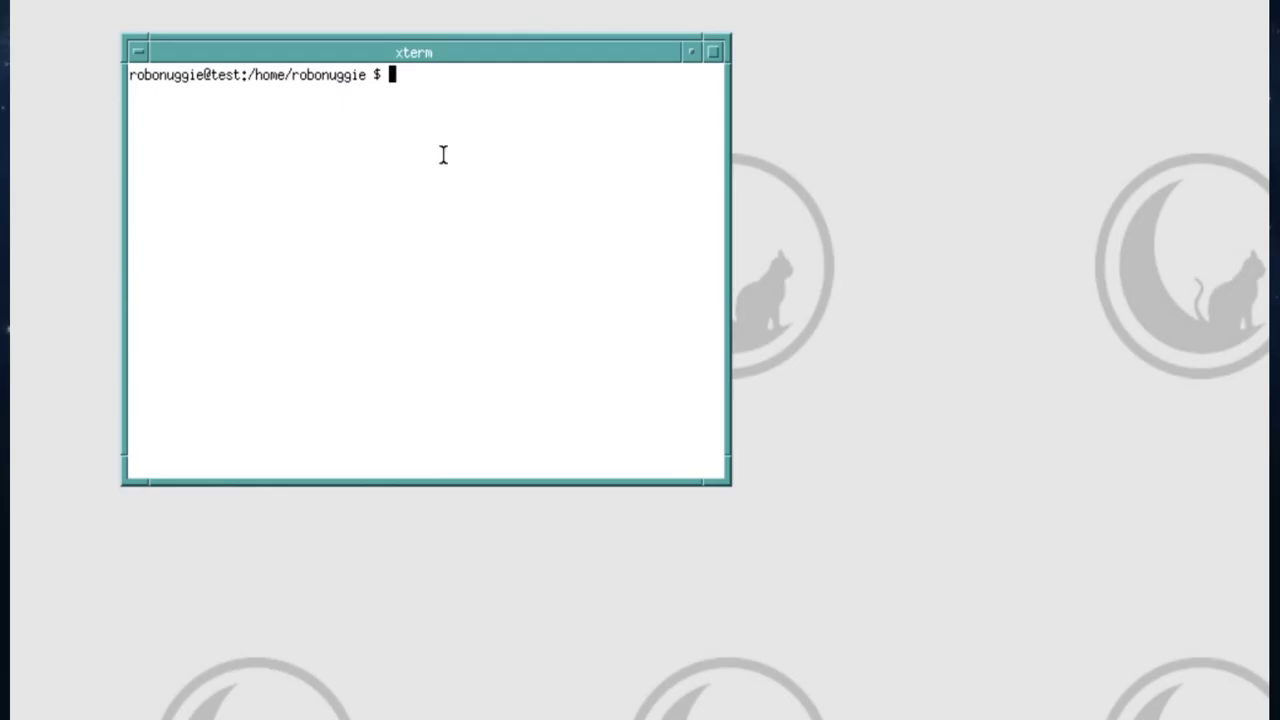
- Return to /usr/mports, list its categories, then list the window-manager ports in x11-wm
type("cd /usr/")
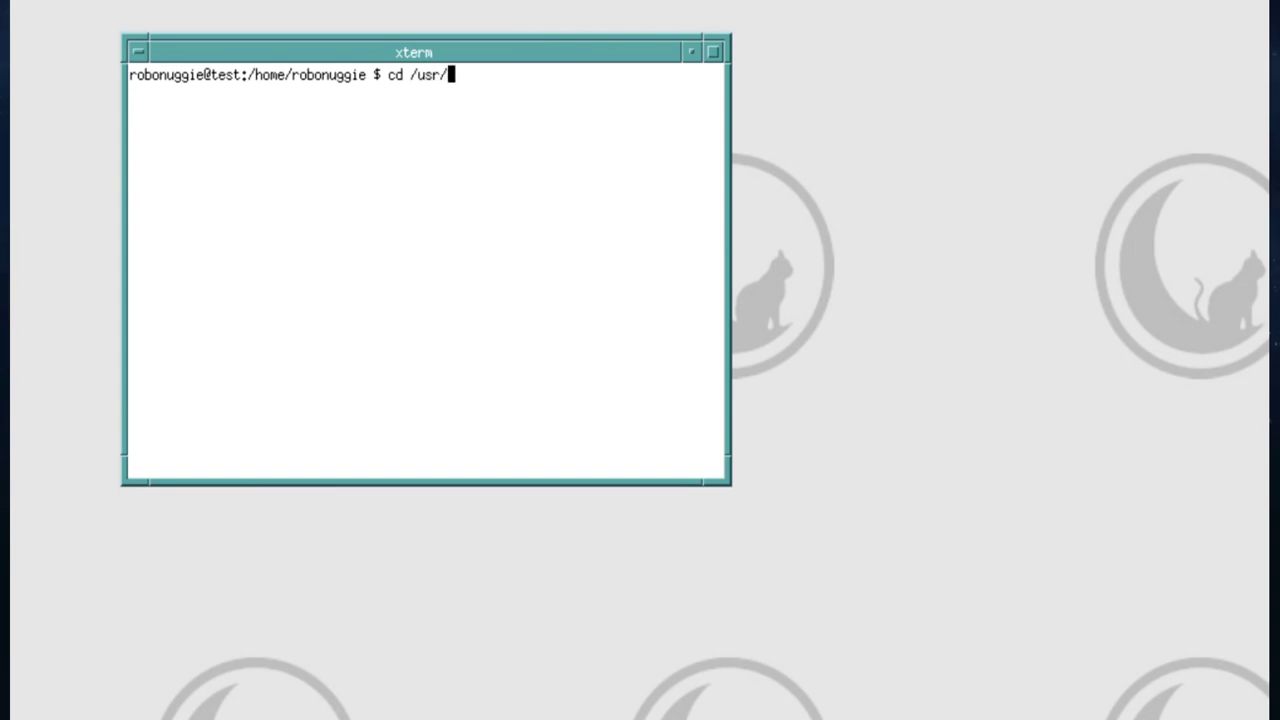
type("mports")
key("Return")
type("ls")
key("Return")
type("cd x11-wm")
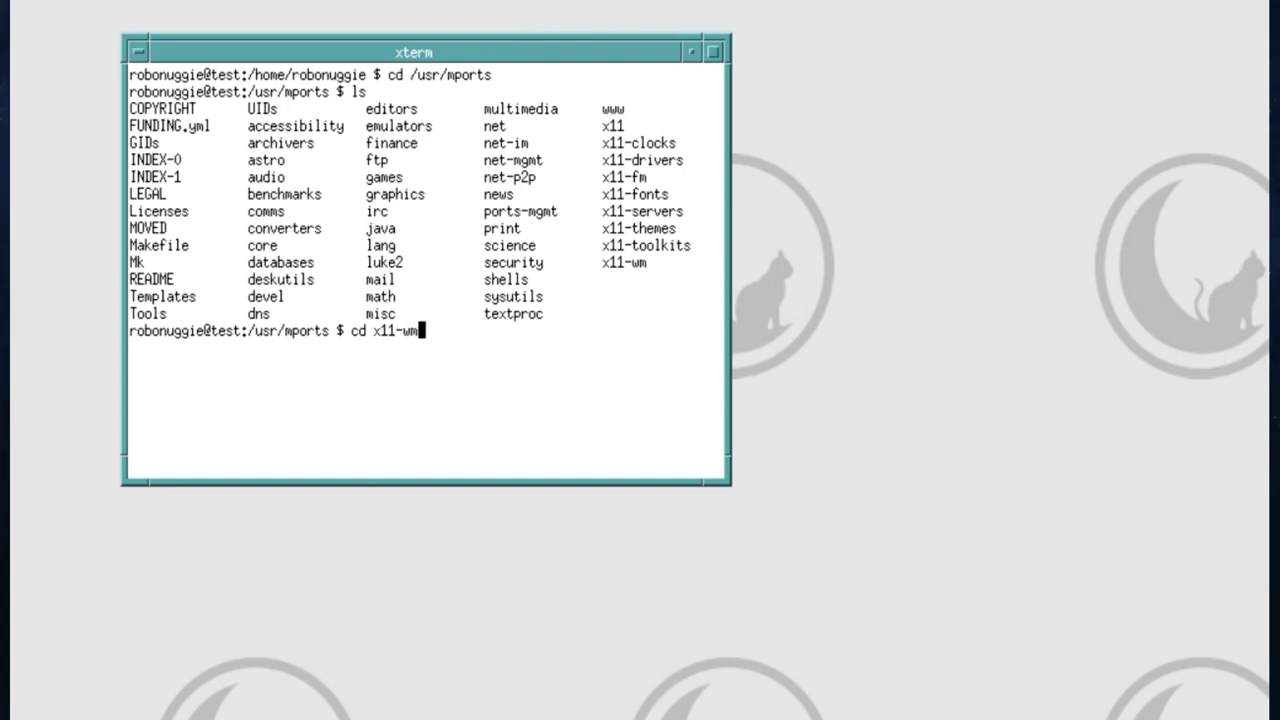
key("Return")
type("ls")
key("Return")
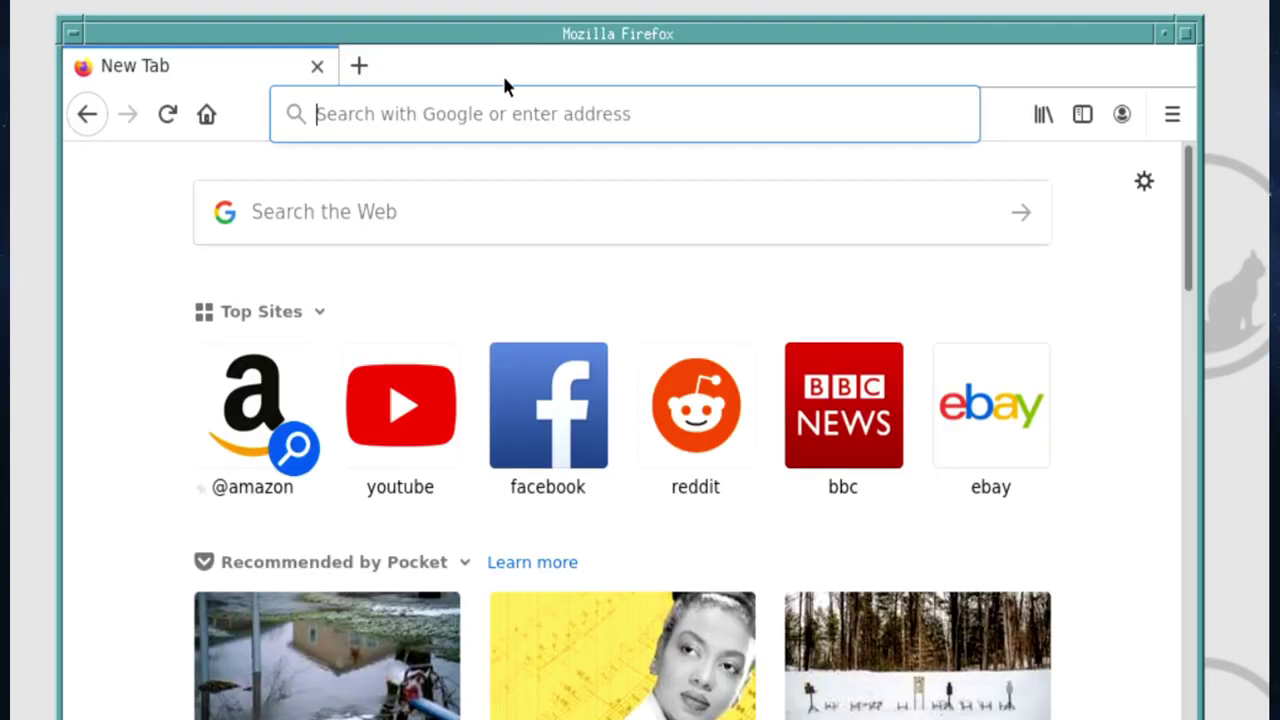
- Search 'google' from the New Tab search box and open the Google homepage result
left_click(405, 213)
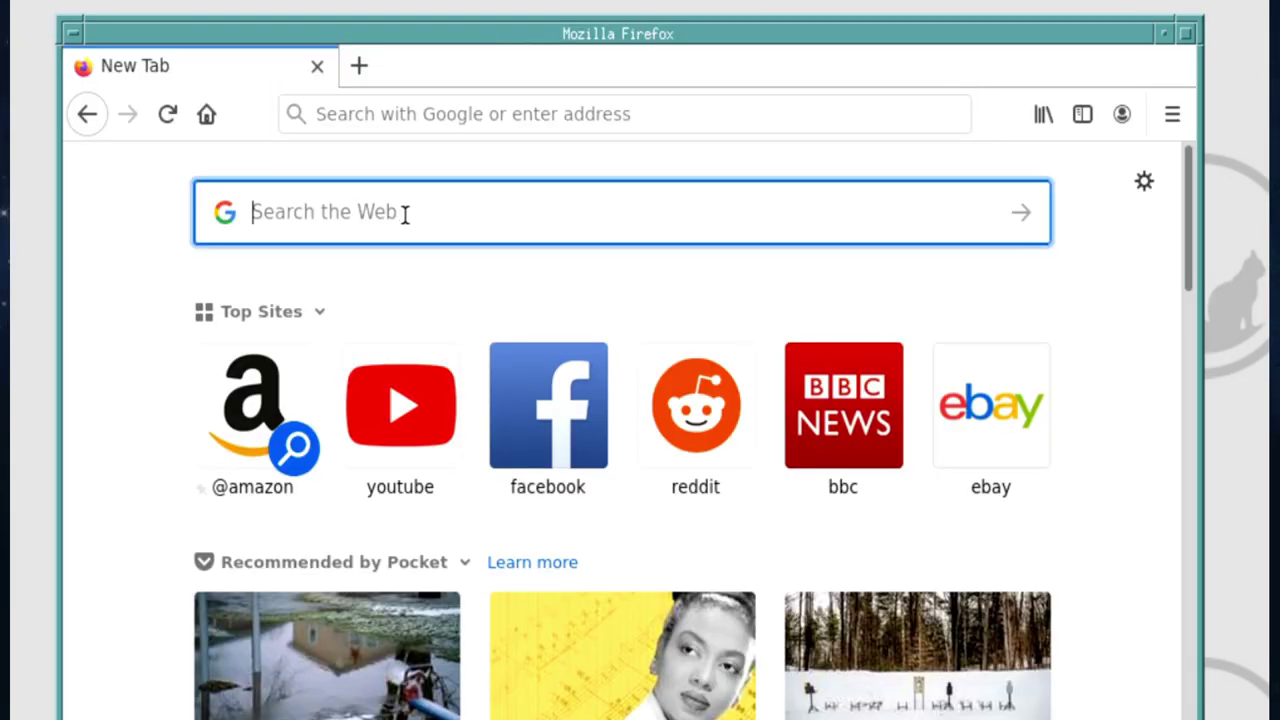
type("googl")
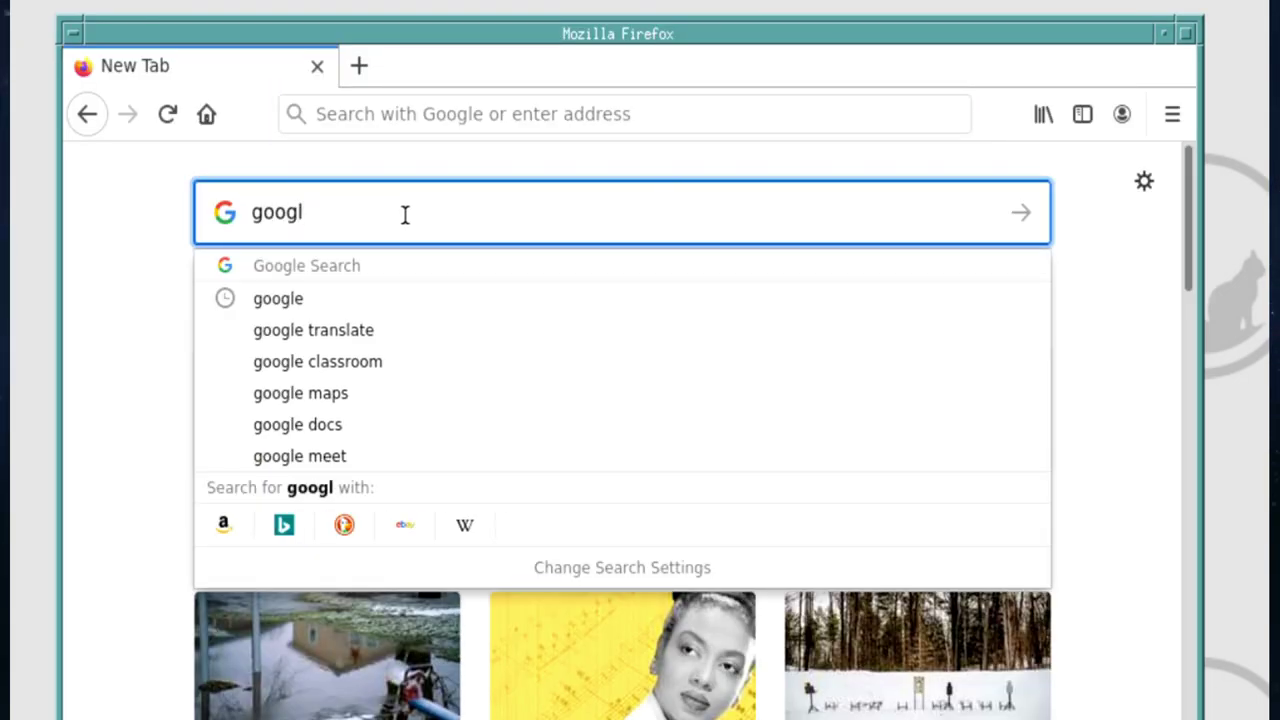
type("e")
key("Return")
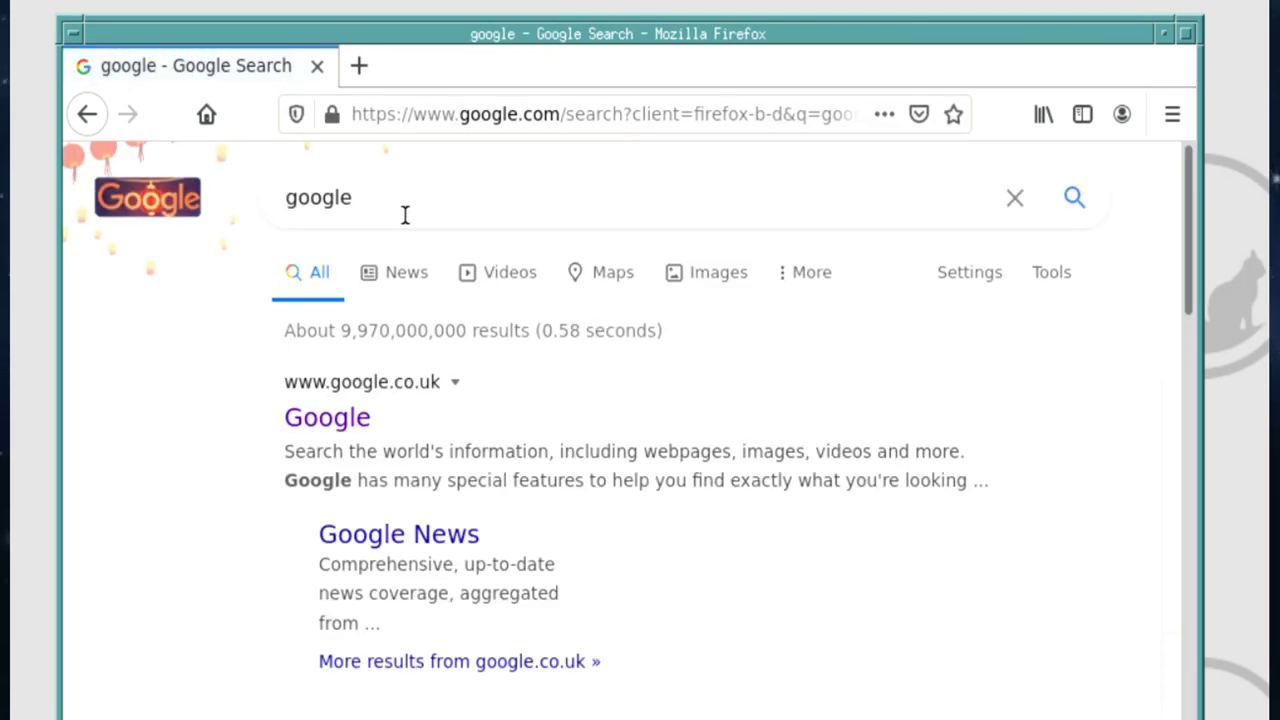
left_click(305, 424)
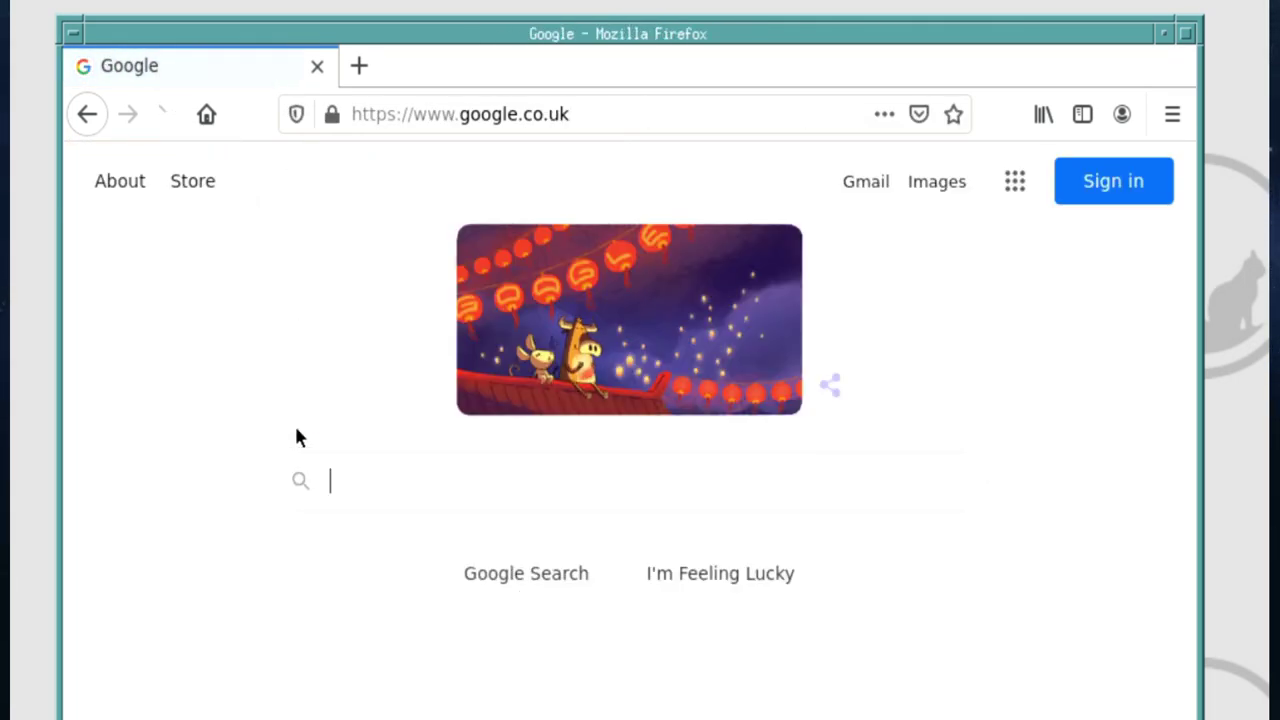
- Search Google for 'update midnightbsd' and open the MidnightBSD Documentation result
left_click(421, 482)
type("up")
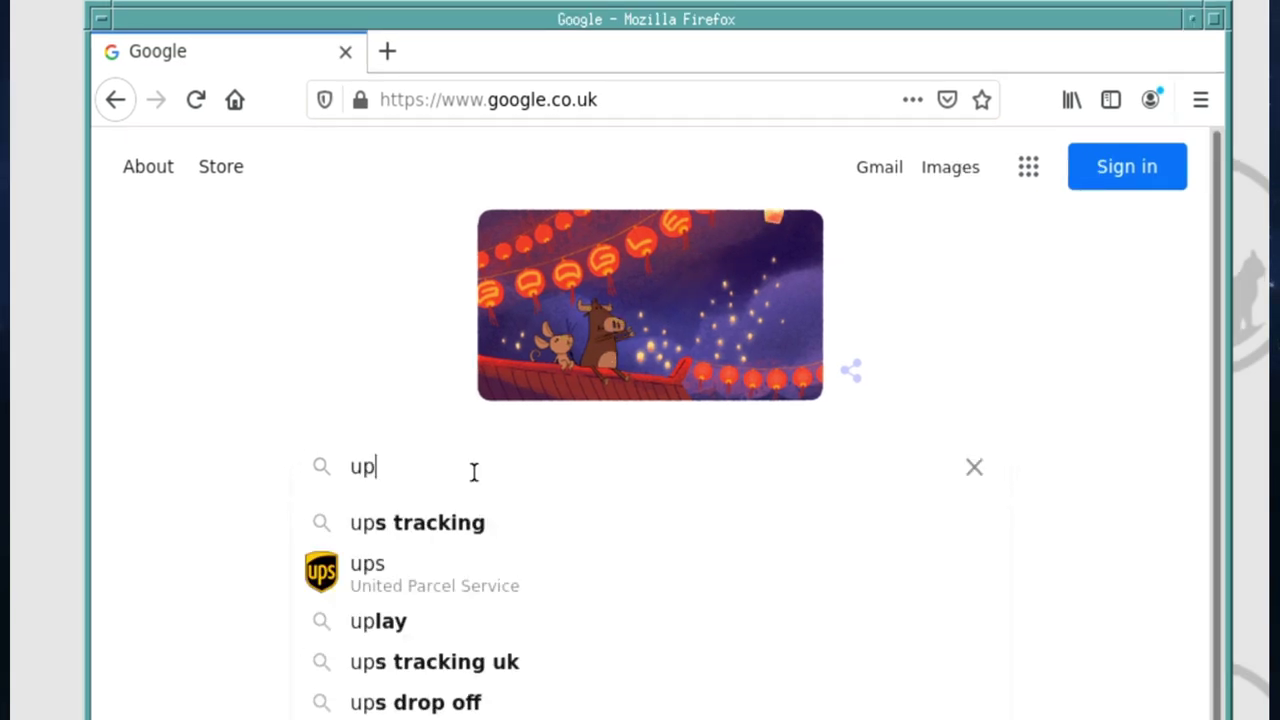
type("date mi")
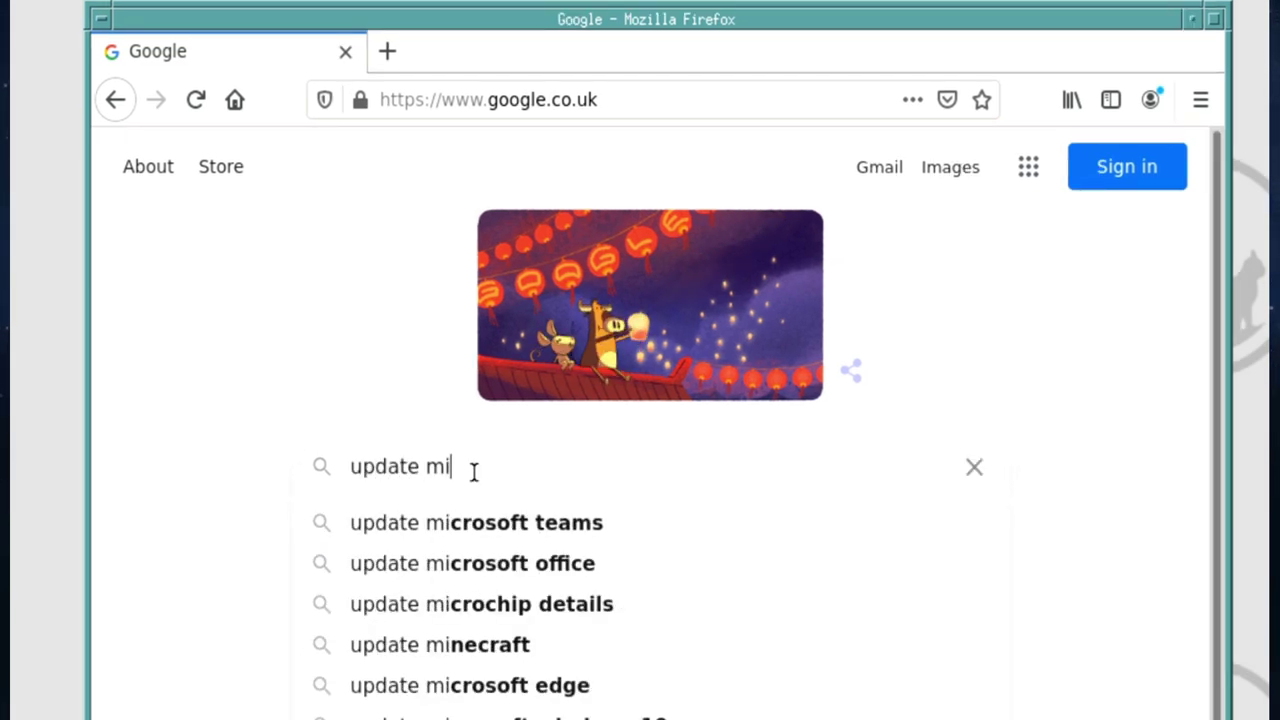
type("dnigh")
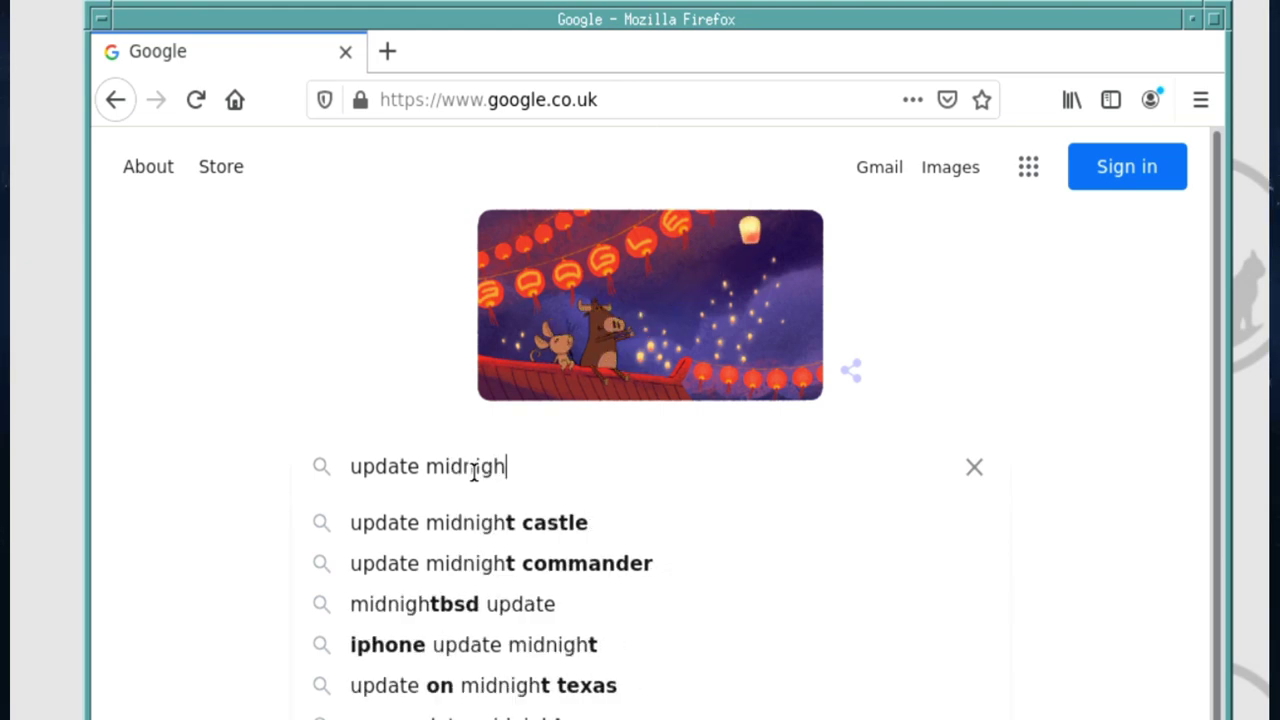
type("tbsd")
key("Return")
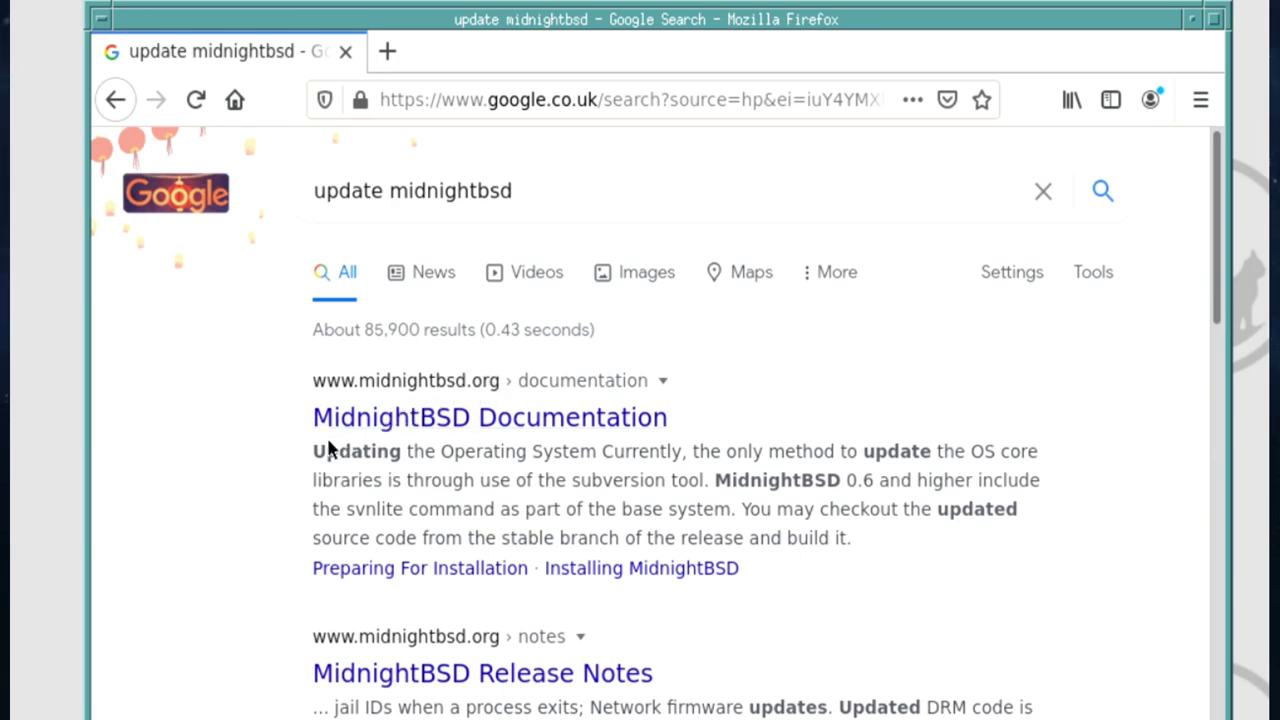
left_click_drag(311, 451, 574, 450)
left_click(578, 450)
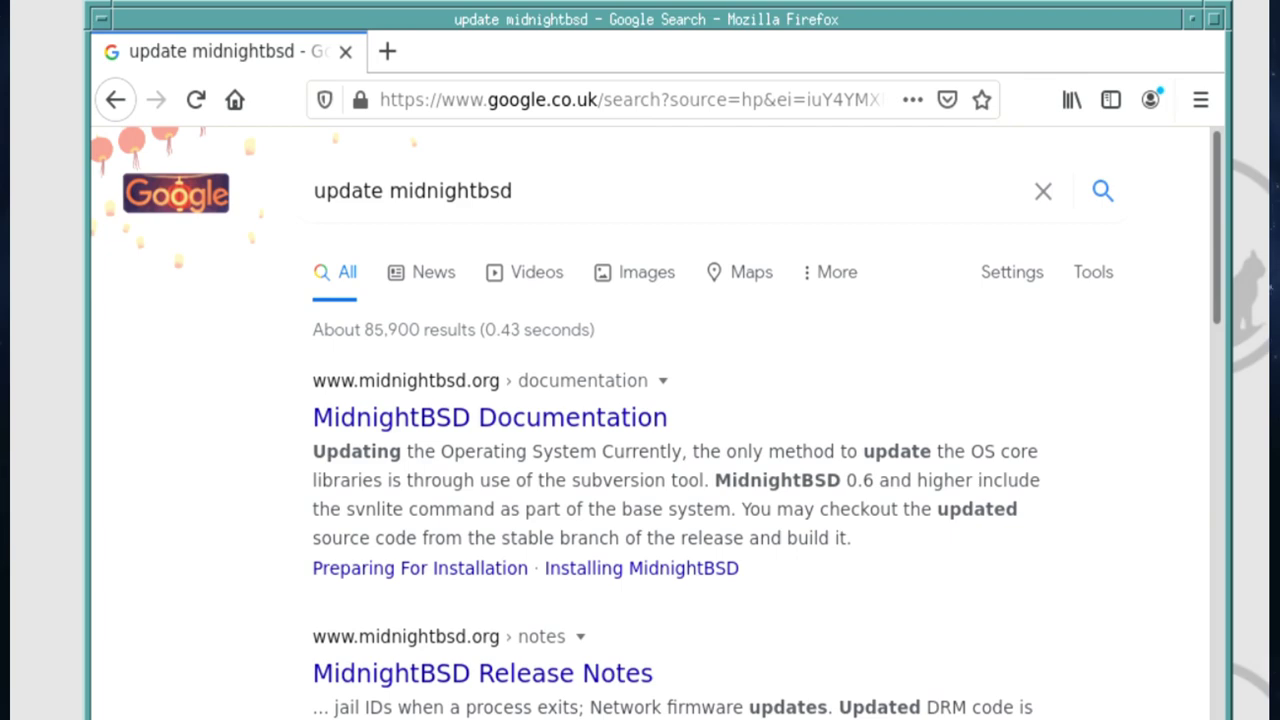
left_click(540, 428)
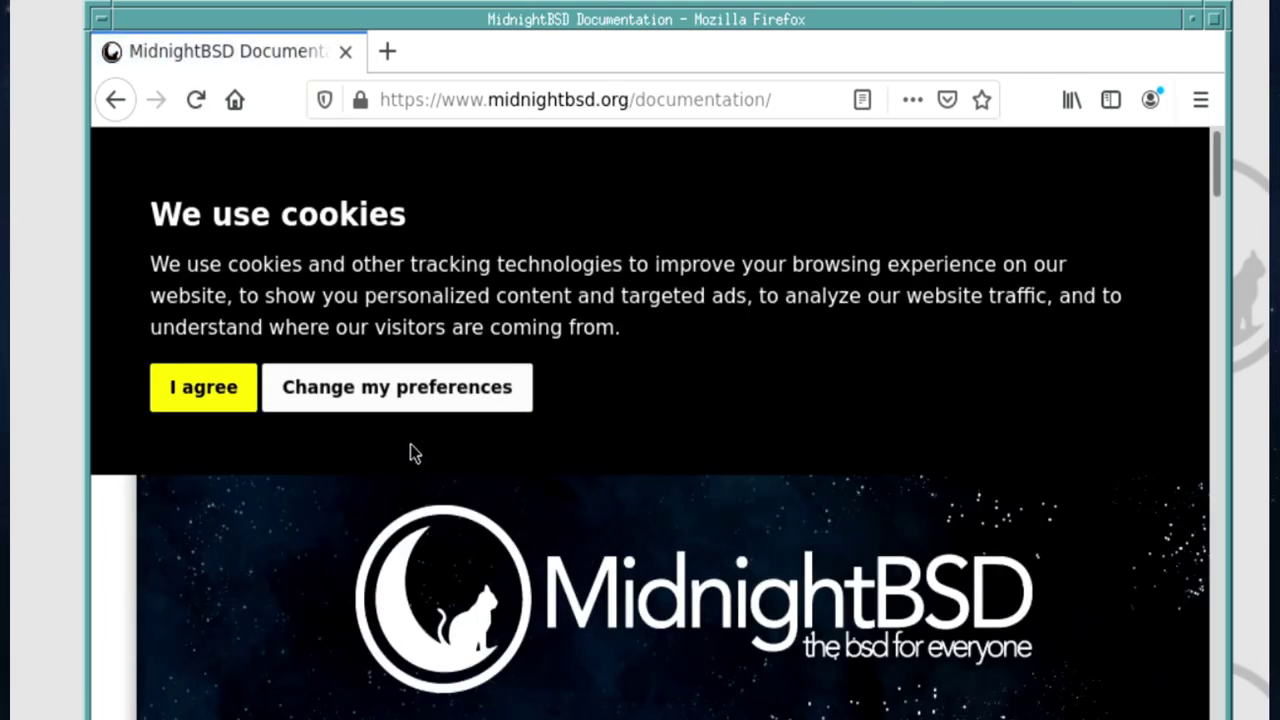
- Accept the cookie notice and read the 'Updating the Operating System' section's FreeBSD 6.0 and 7.0 notes
left_click(205, 387)
scroll(556, 615, "down", 3)
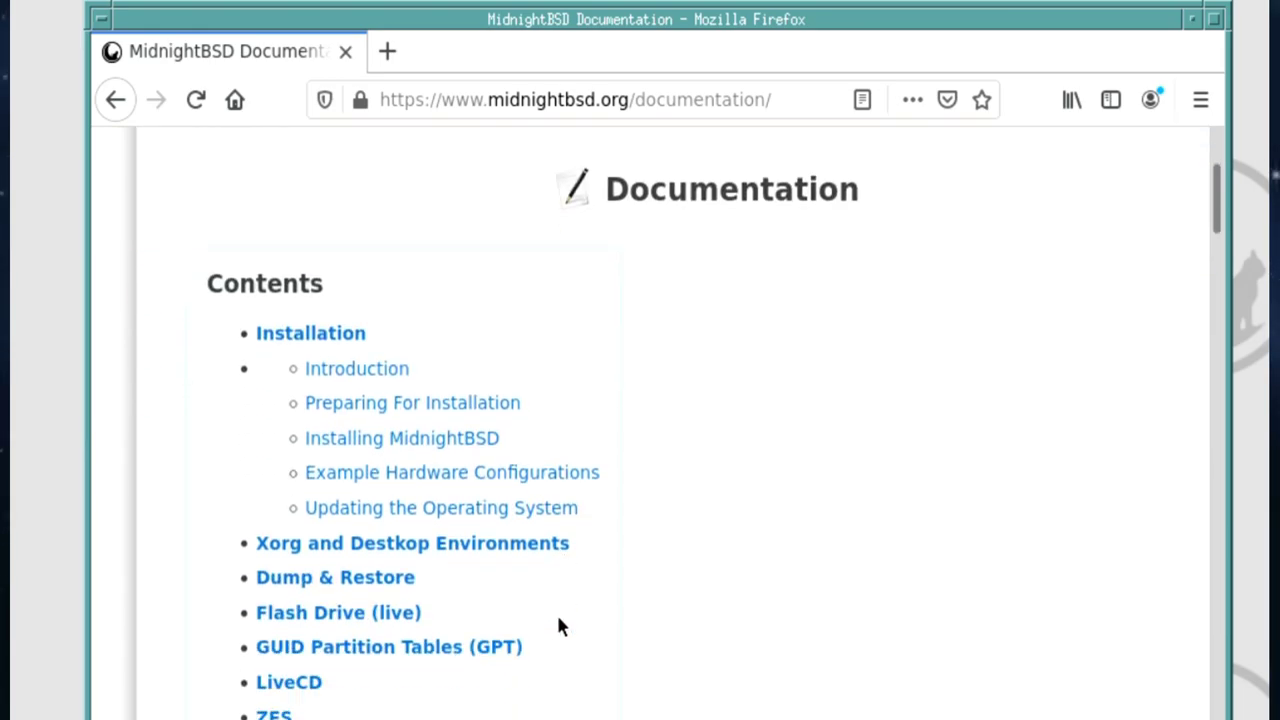
scroll(558, 624, "down", 15)
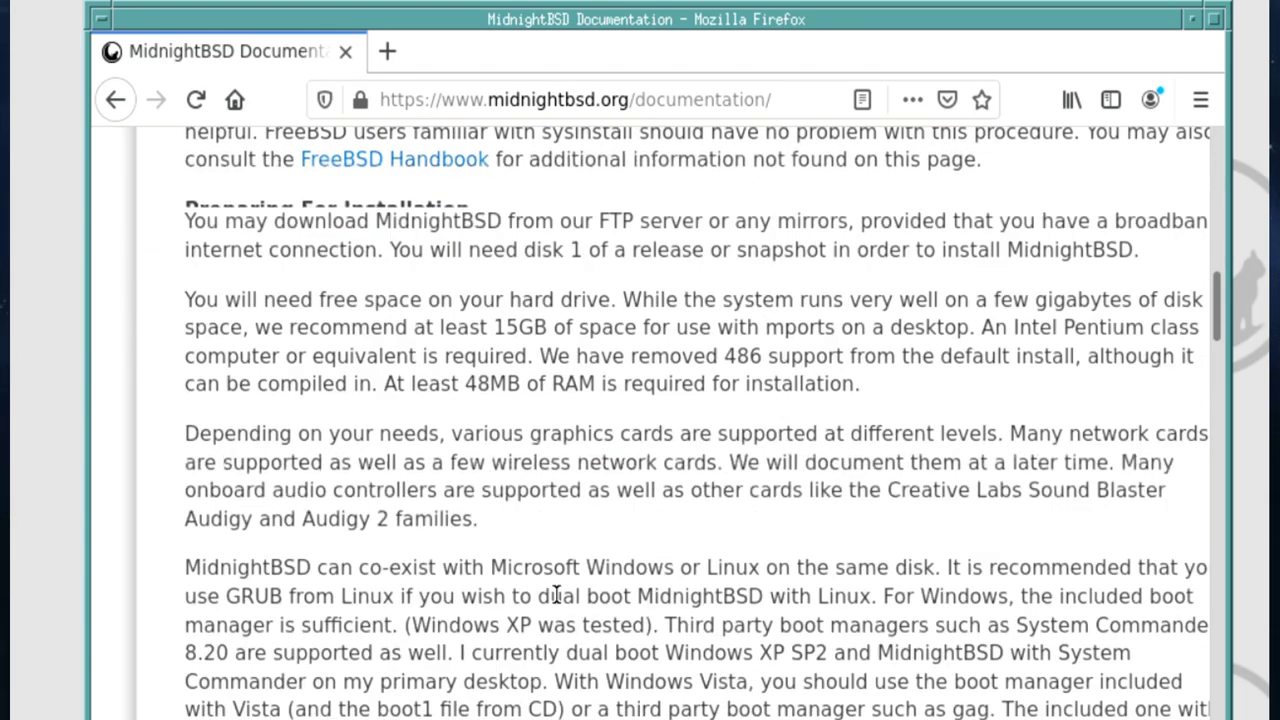
scroll(556, 594, "down", 20)
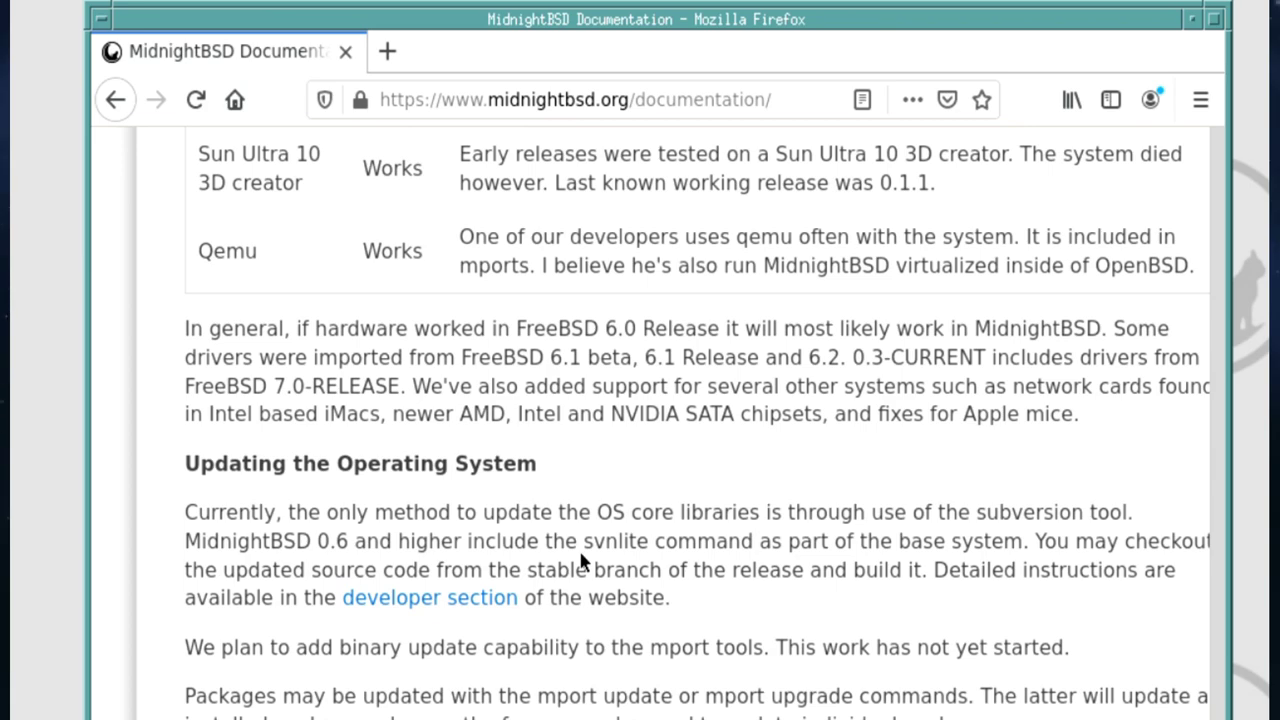
scroll(578, 551, "down", 5)
scroll(578, 551, "up", 5)
scroll(578, 551, "down", 1)
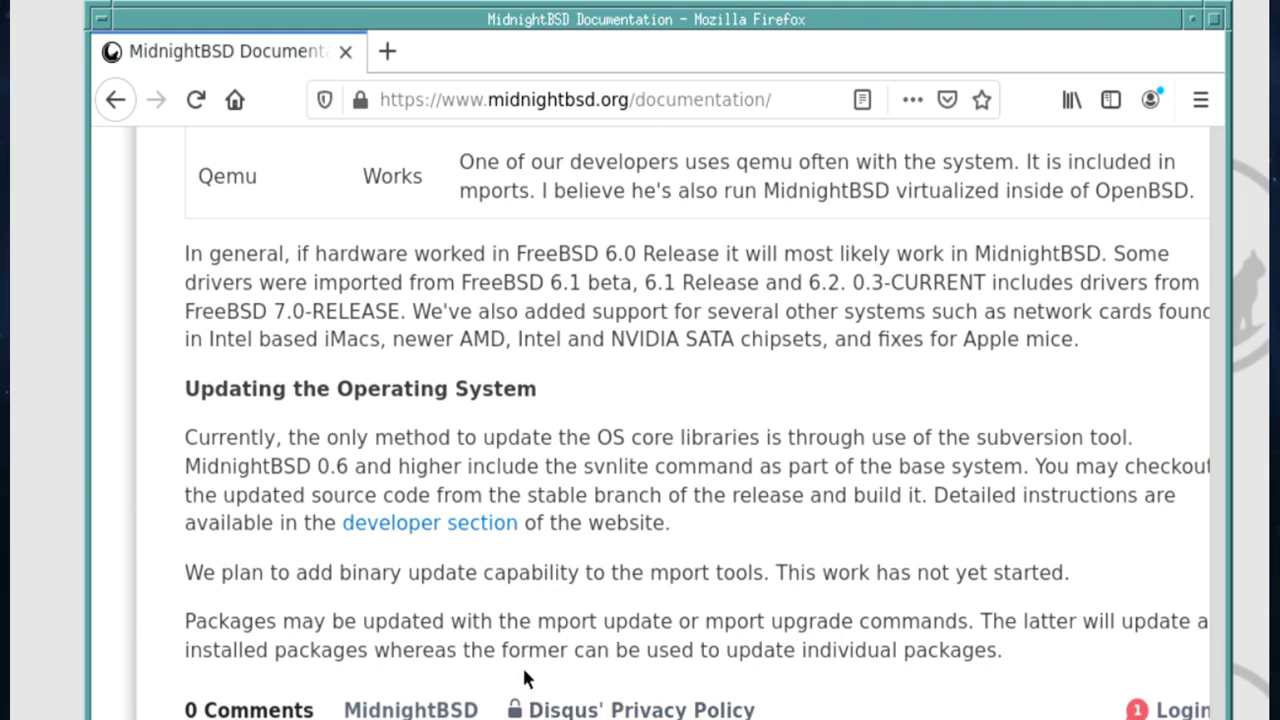
scroll(450, 495, "down", 5)
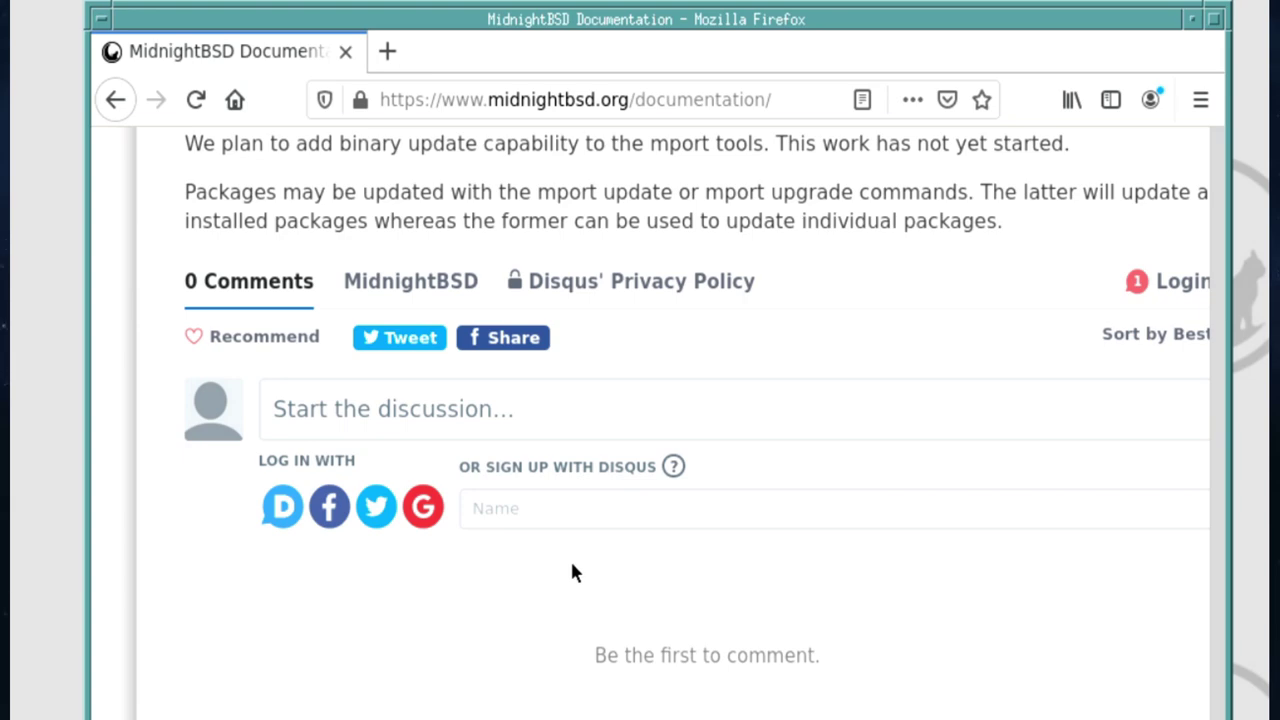
scroll(590, 605, "up", 7)
left_click_drag(514, 422, 490, 451)
left_click_drag(200, 480, 306, 480)
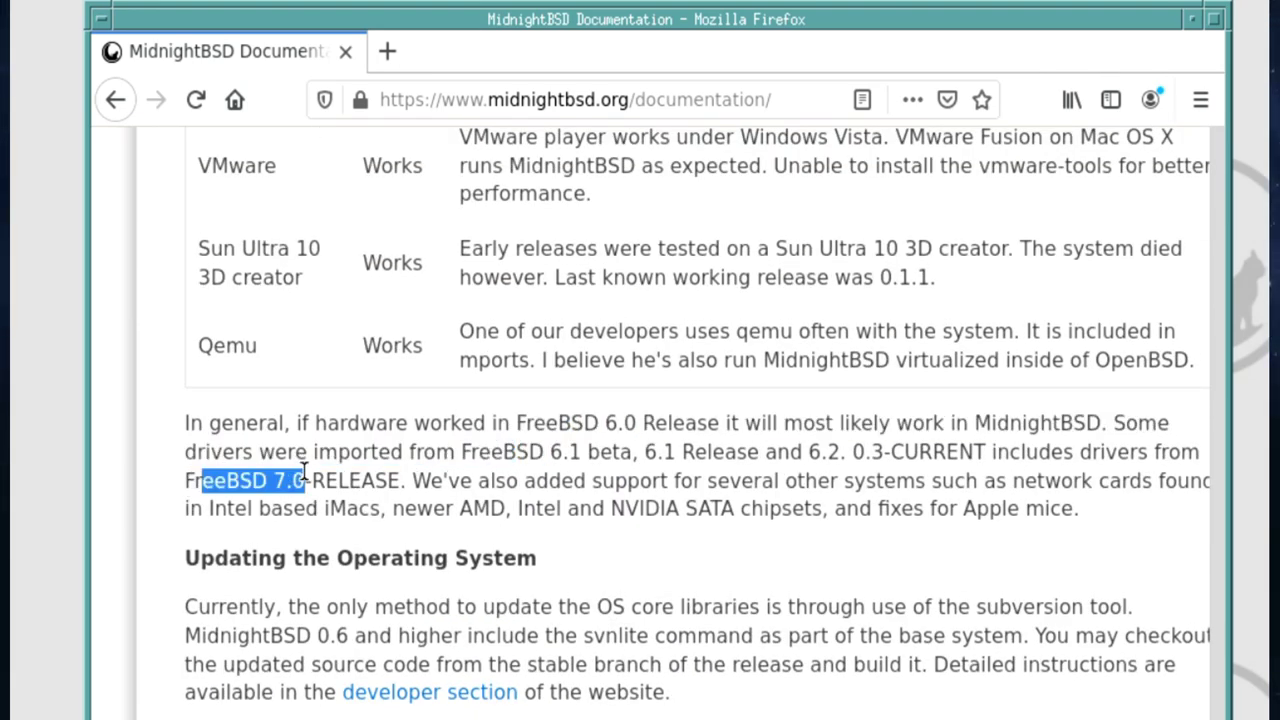
left_click(398, 505)
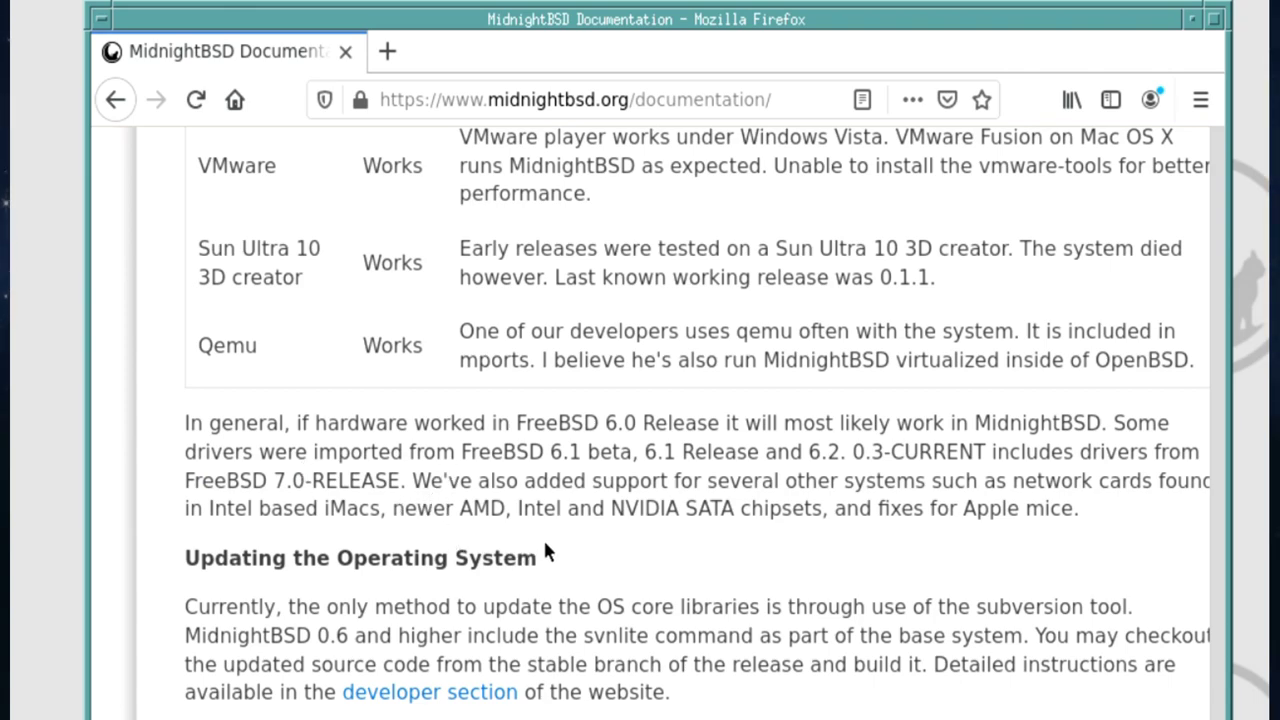
- Follow the developer section link and scroll to the SVN checkout commands for src and mports
scroll(545, 537, "up", 3)
scroll(550, 537, "down", 4)
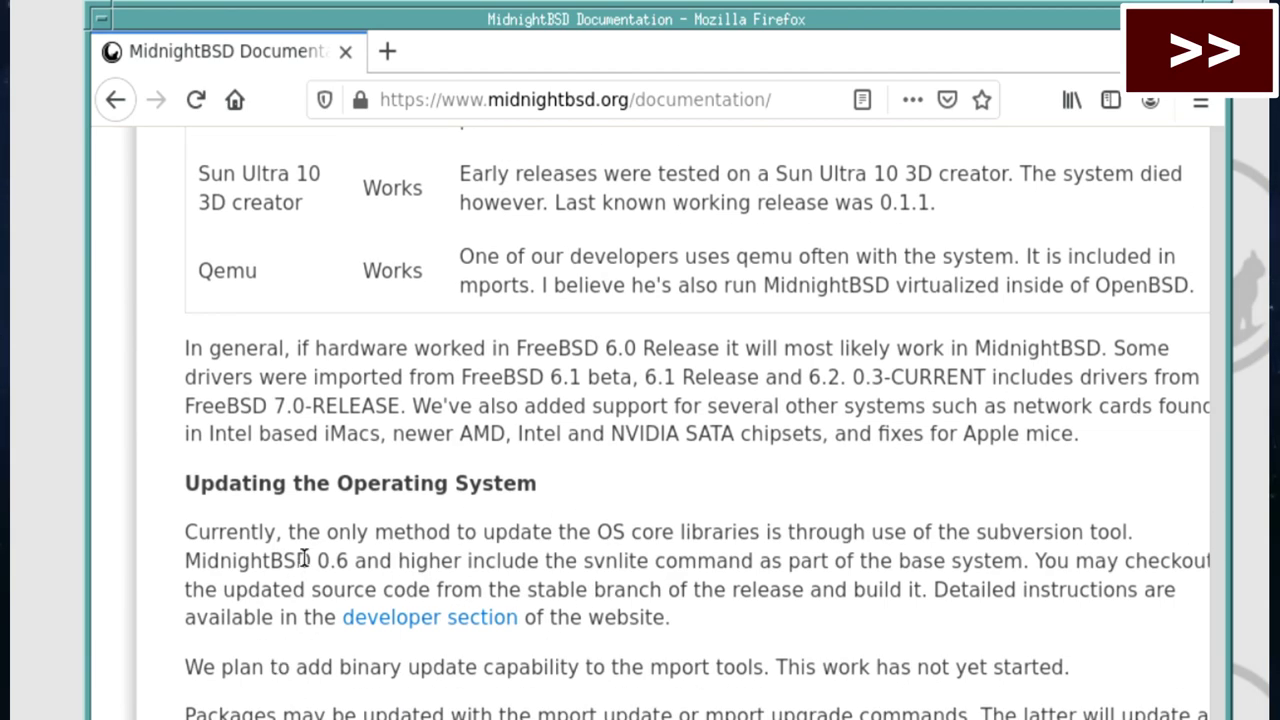
left_click(425, 614)
scroll(543, 690, "down", 3)
scroll(545, 684, "down", 2)
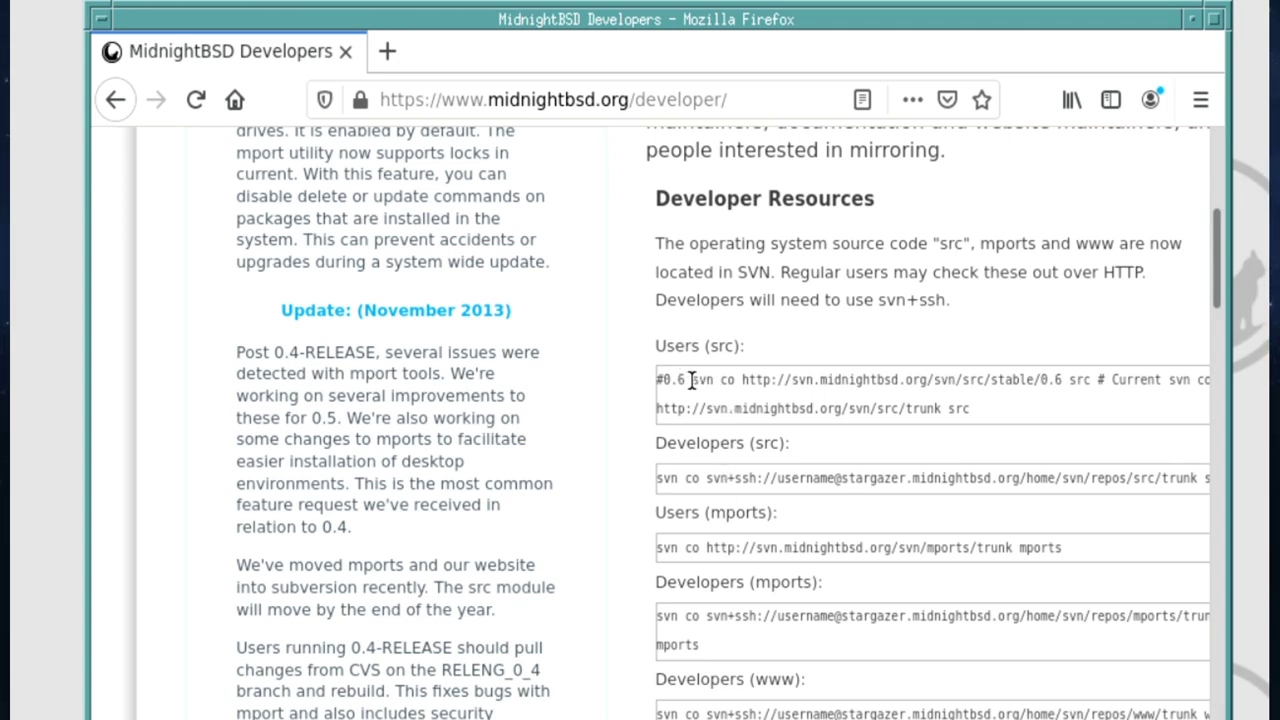
left_click_drag(690, 380, 918, 377)
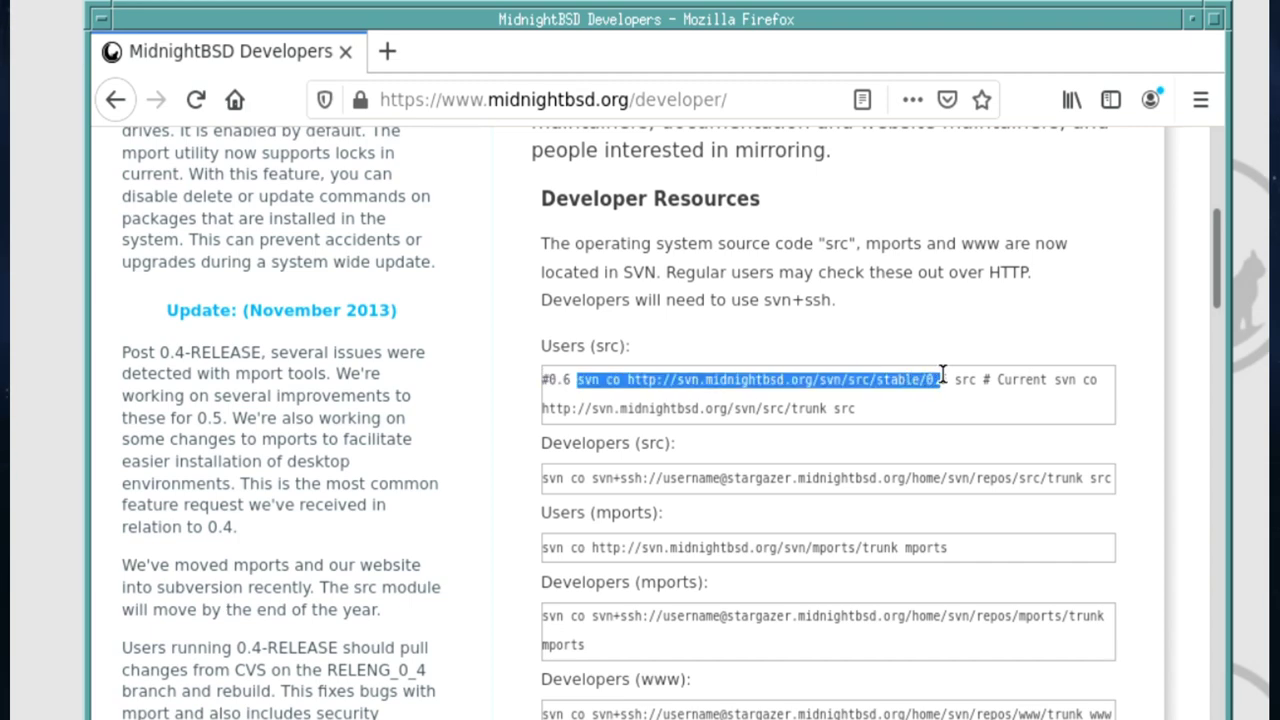
left_click(942, 380)
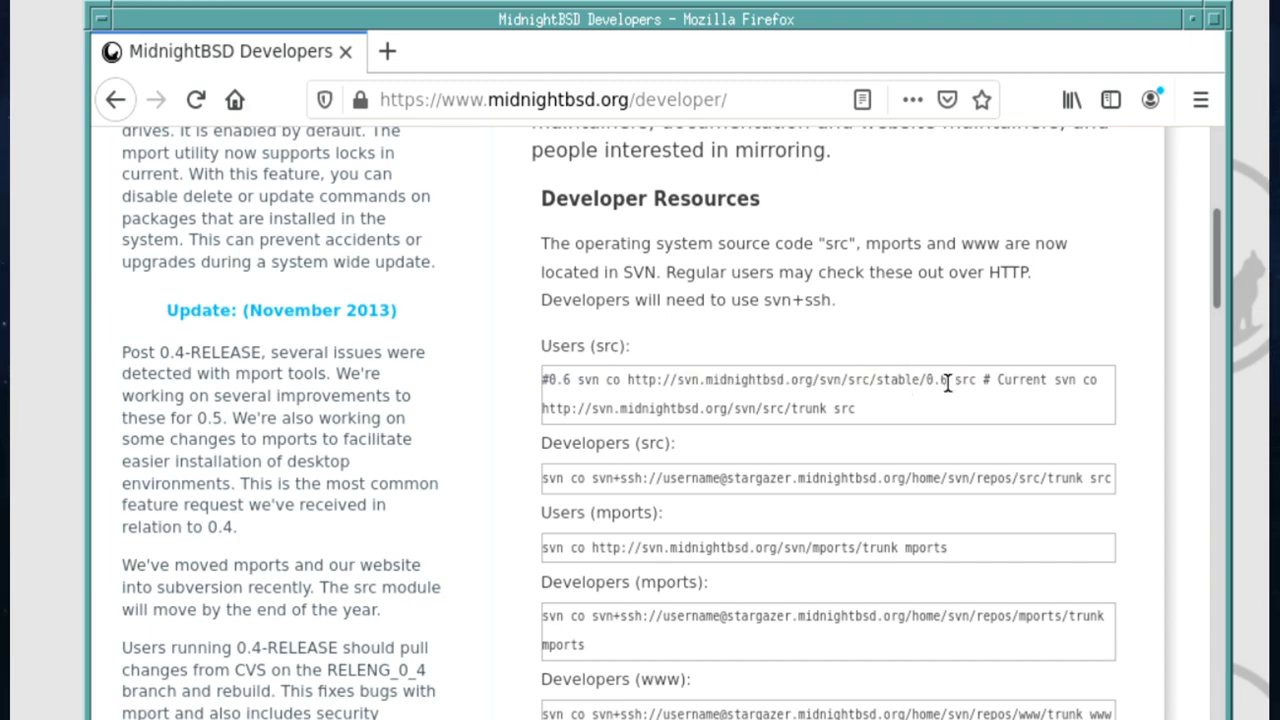
left_click_drag(948, 380, 834, 384)
left_click_drag(981, 379, 641, 382)
left_click(658, 565)
left_click_drag(545, 548, 543, 546)
left_click(582, 585)
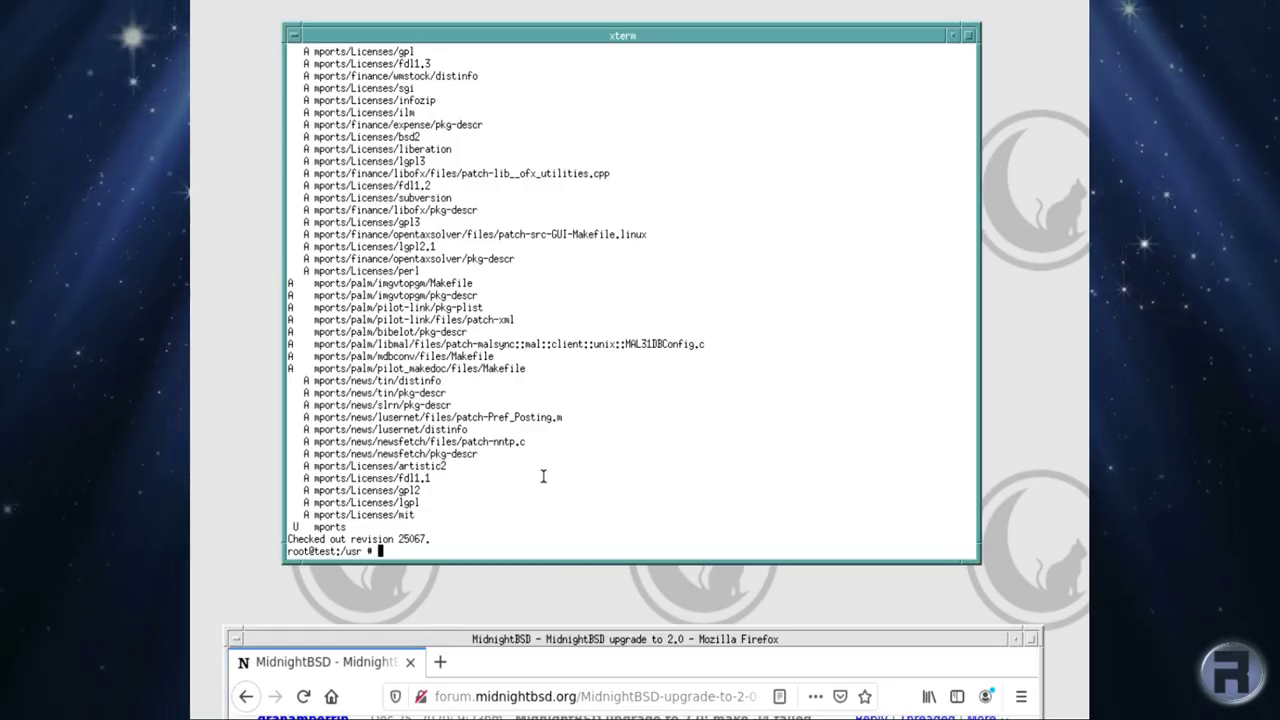
- Paste the saved make command, remove its -j4 option, and run it
middle_click(545, 476)
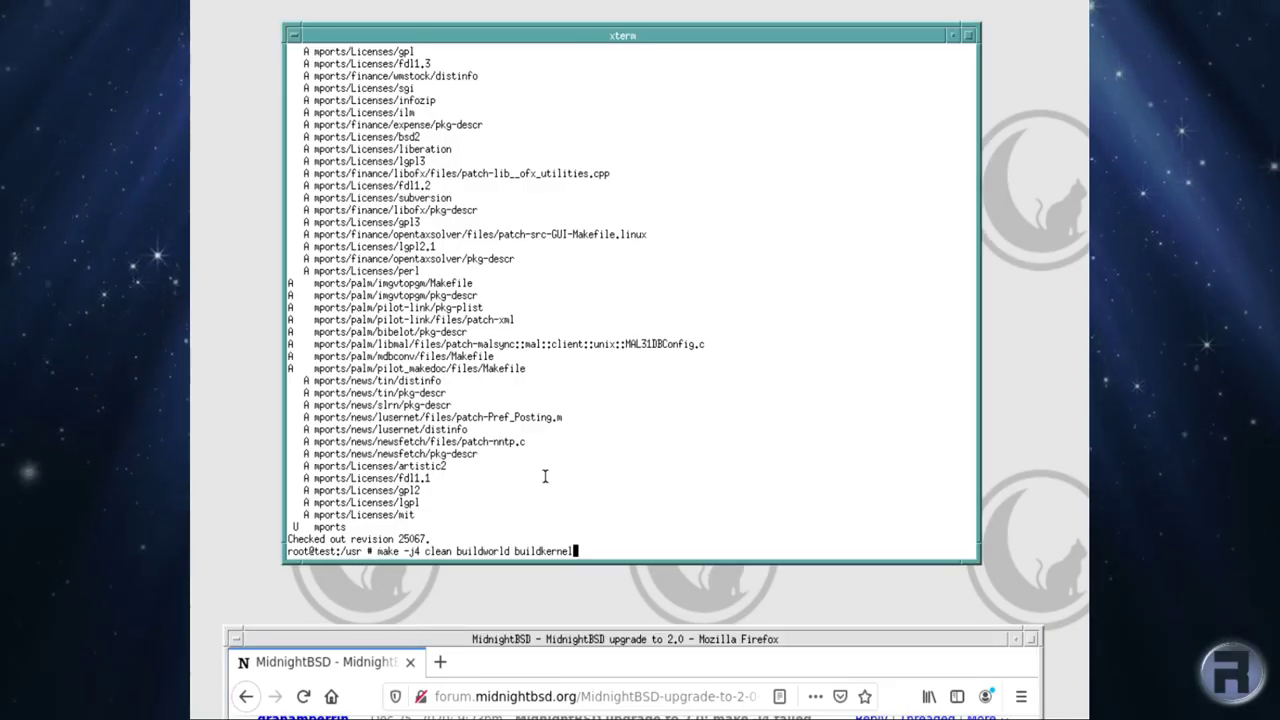
key("Left")
key("Left")
key("Left")
key("Left")
key("Left")
key("Left")
key("Left")
key("Left")
key("Left")
key("Left")
key("Left")
key("Left")
key("Left")
key("Left")
key("Left")
key("Left")
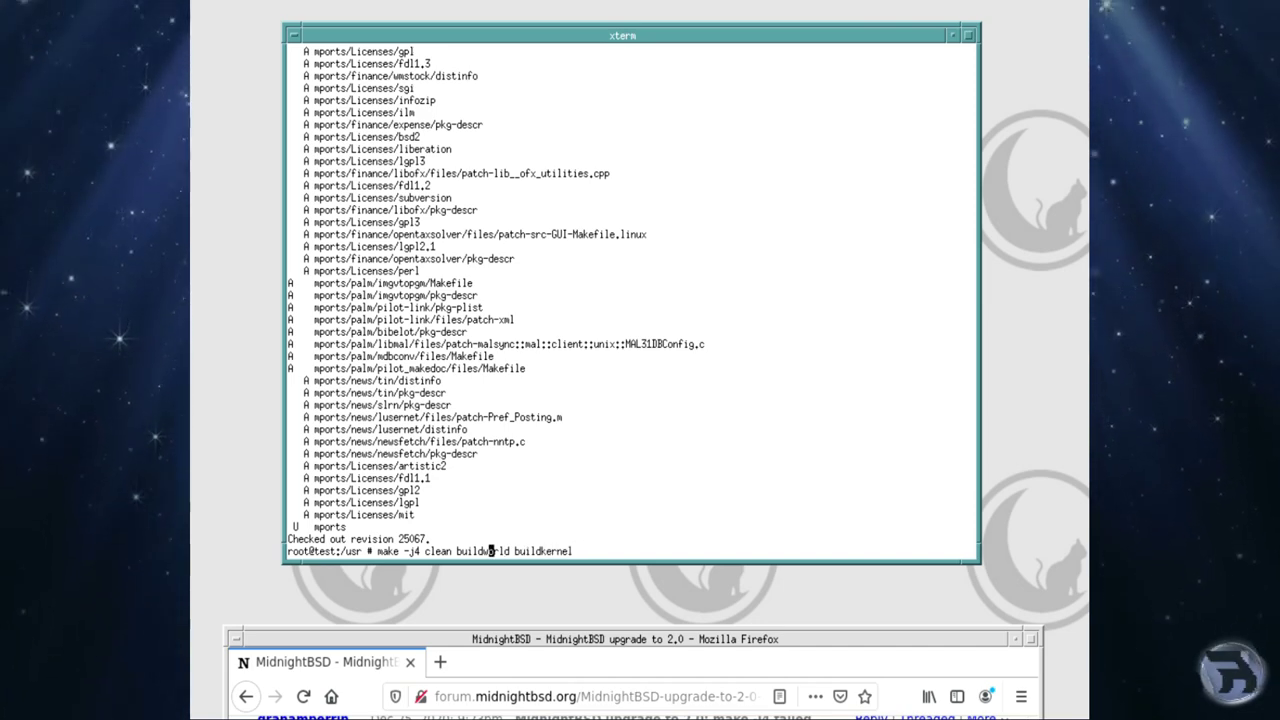
key("Left")
key("Left")
key("Left")
key("Left")
key("Left")
key("Left")
key("Left")
key("Left")
key("Left")
key("Left")
key("Left")
key("Left")
key("Left")
key("BackSpace")
key("BackSpace")
key("BackSpace")
key("BackSpace")
key("Return")
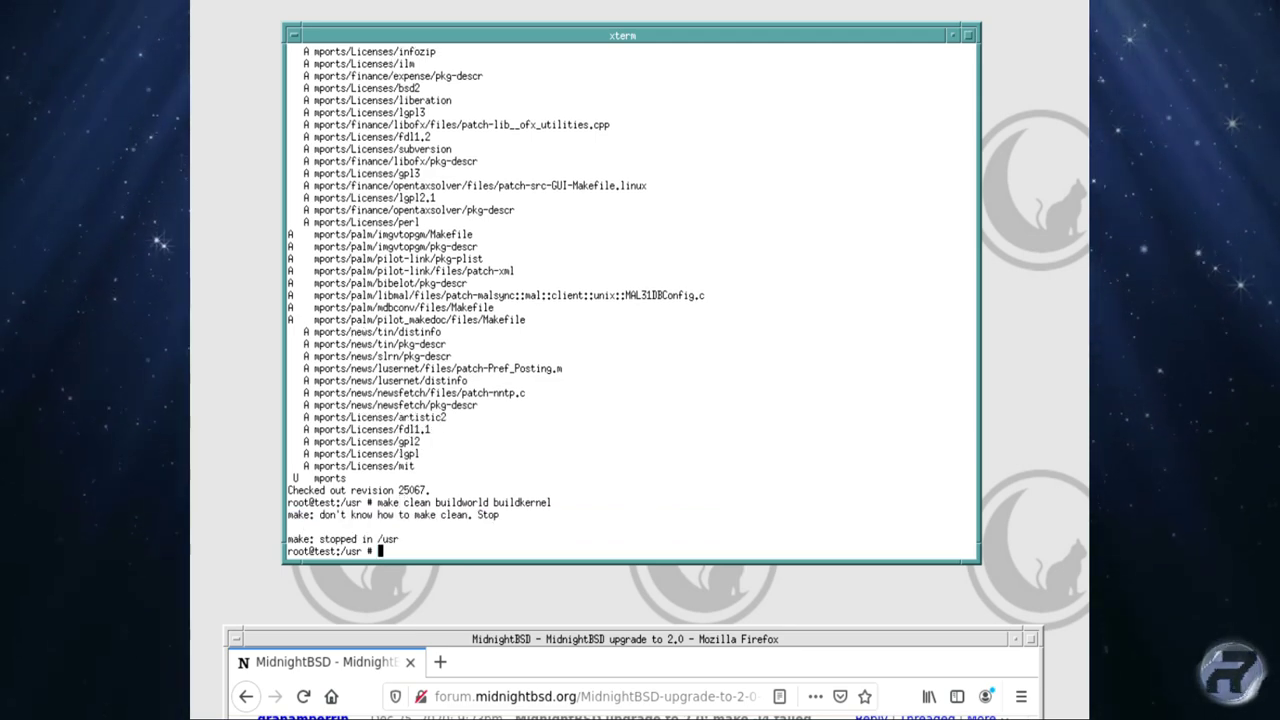
- Change into /usr/src after a failed 'cd /src' attempt
type("cd /s")
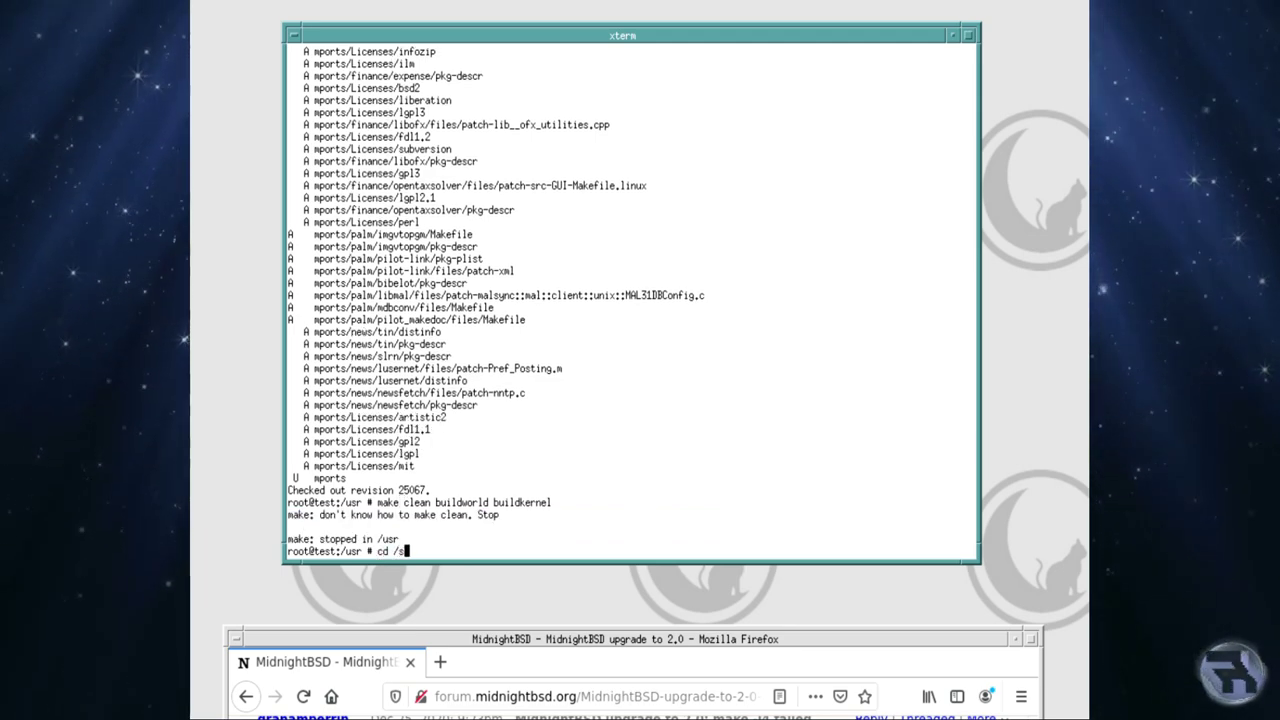
type("rc")
key("Return")
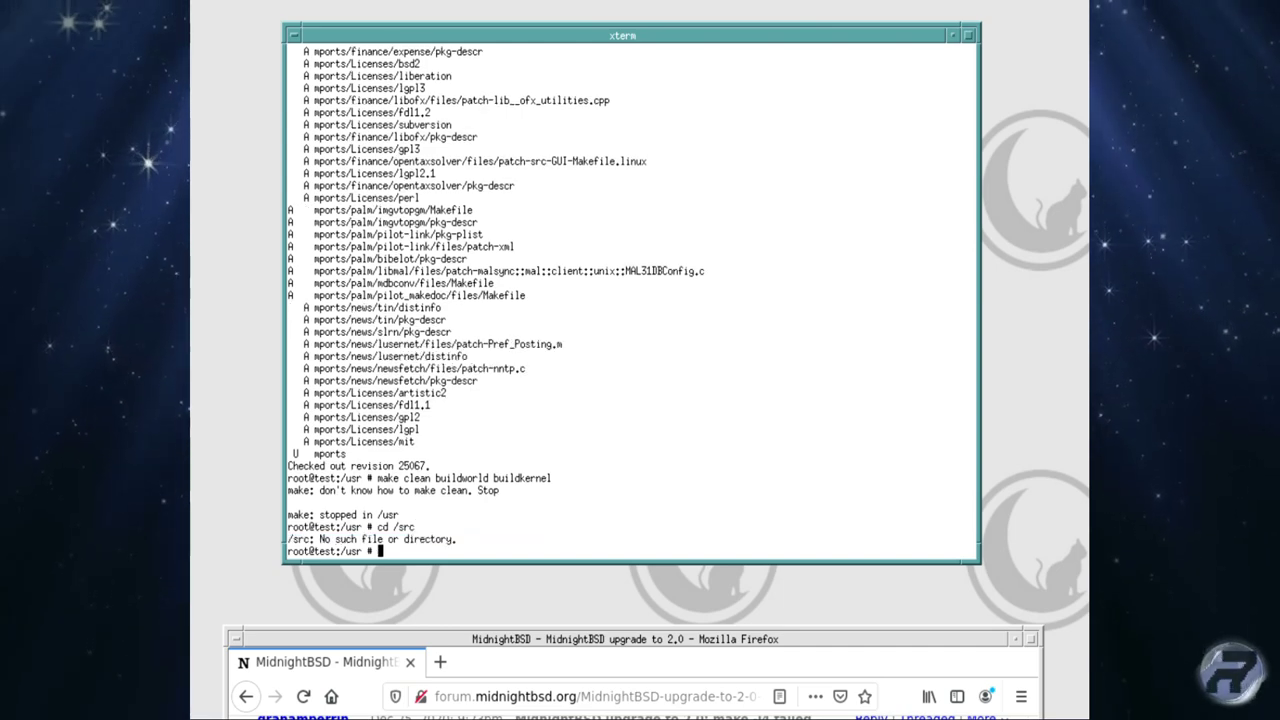
type("ls")
key("Return")
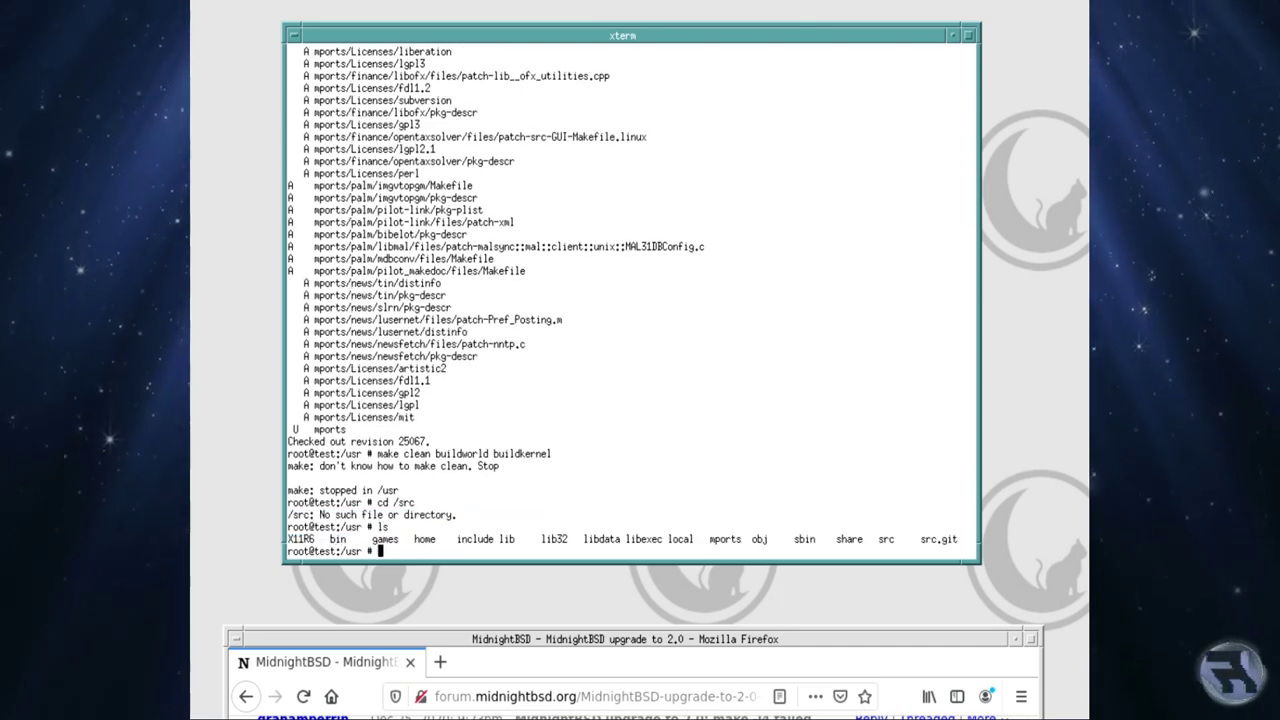
type("cd src")
key("Return")
- Run 'make clean buildworld buildkernel' in /usr/src, then reboot the system
type("ls")
key("Return")
type("make clean buildworld buildkernel")
key("Return")
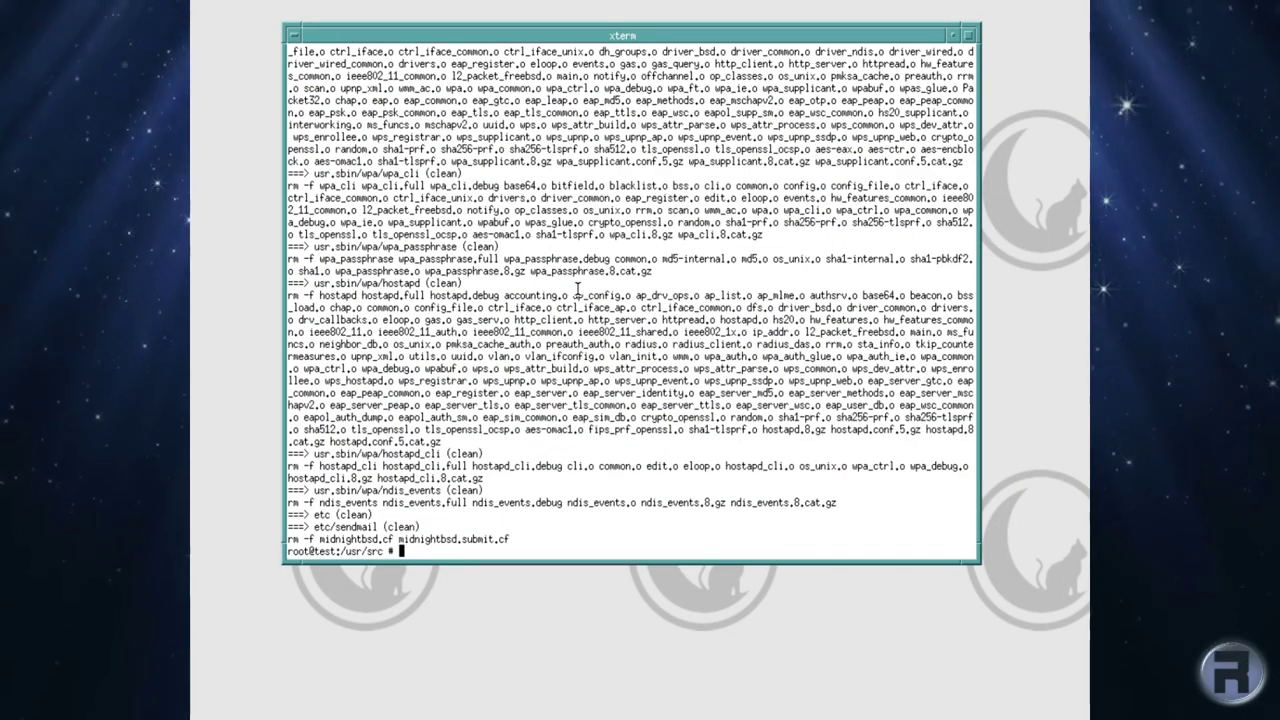
type("reboot")
key("Return")
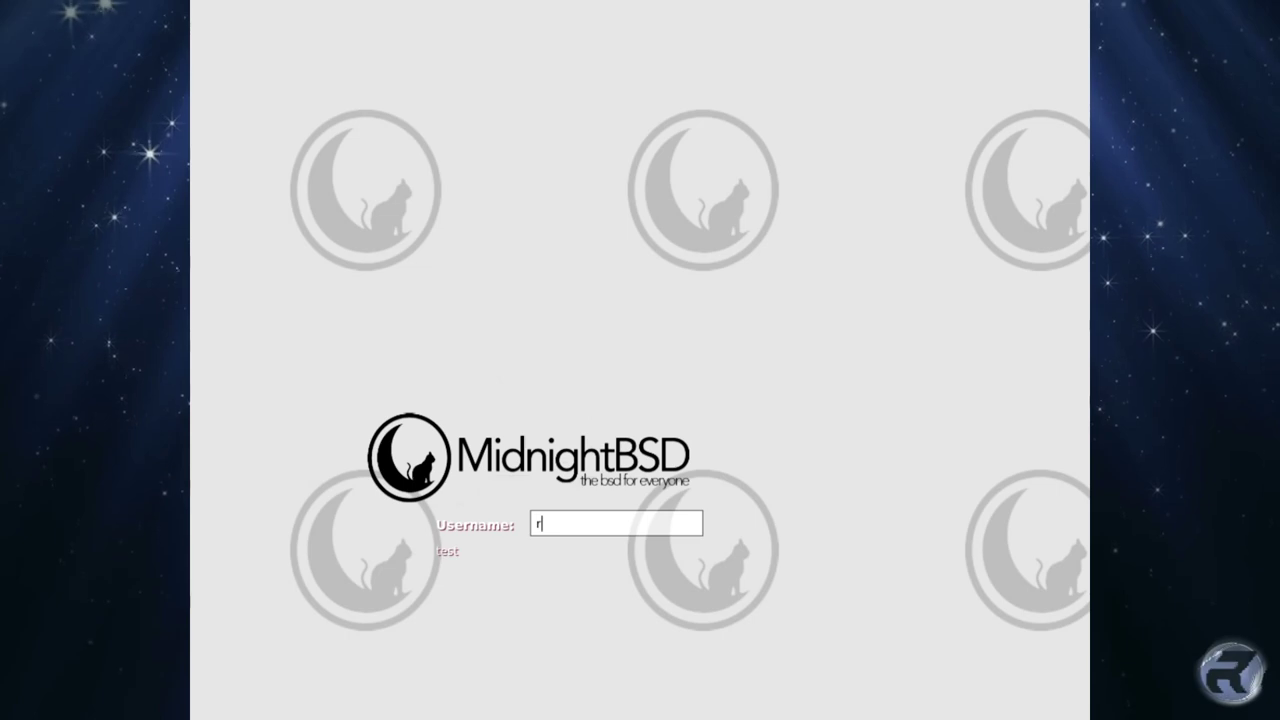
- Enter the account's username and password at the MidnightBSD login screen
type("obonuggie")
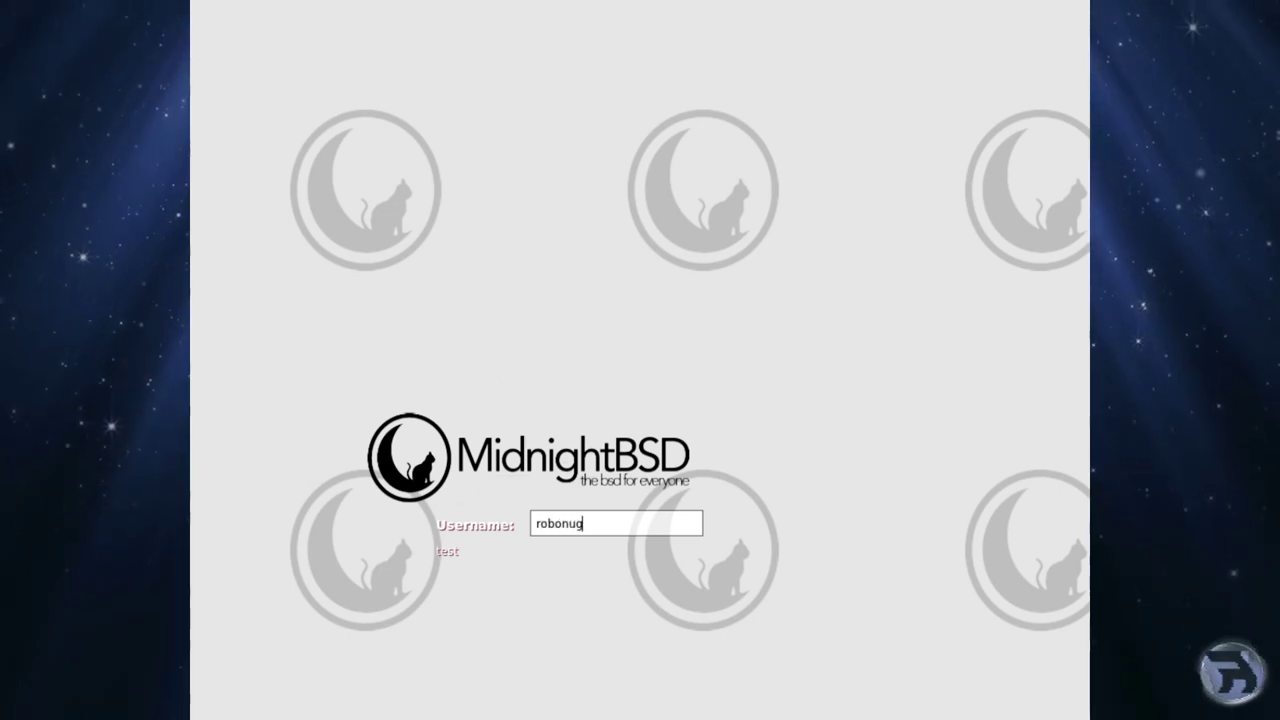
key("Return")
type("********")
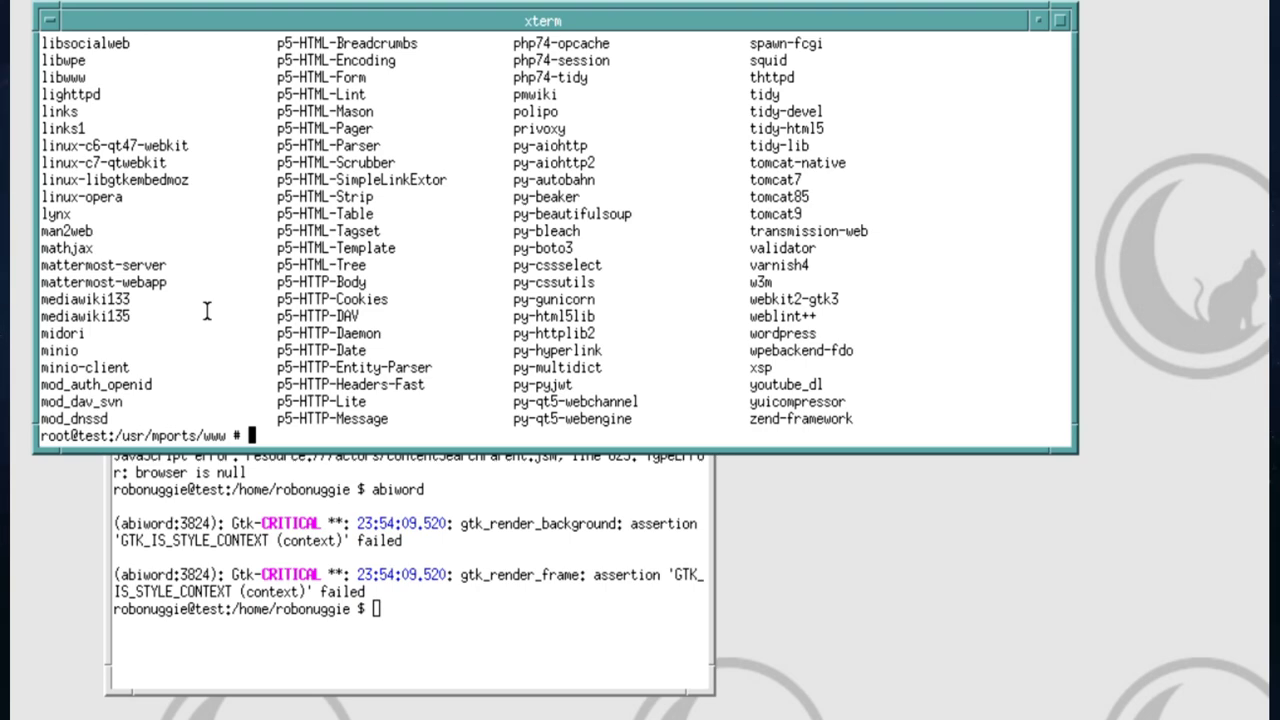
- Try 'mport install chromium', which fails as not in the index, then find chromium in the listing above
type("mport ")
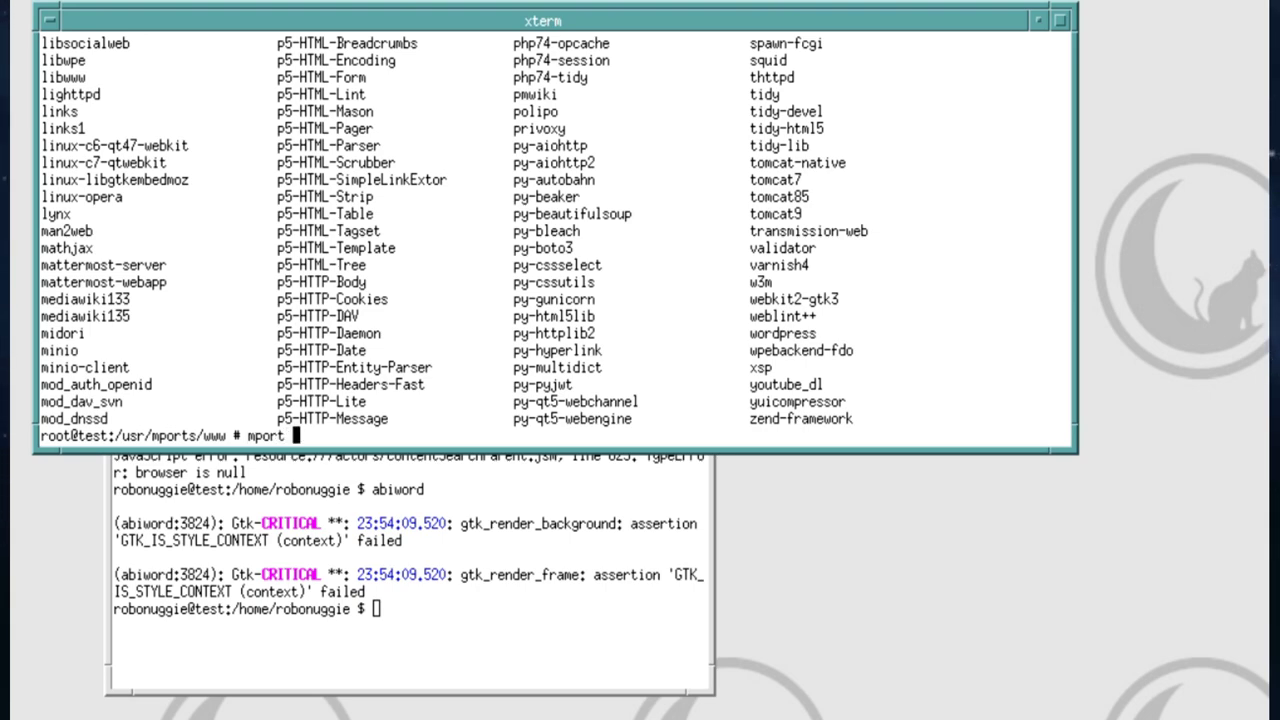
type("install")
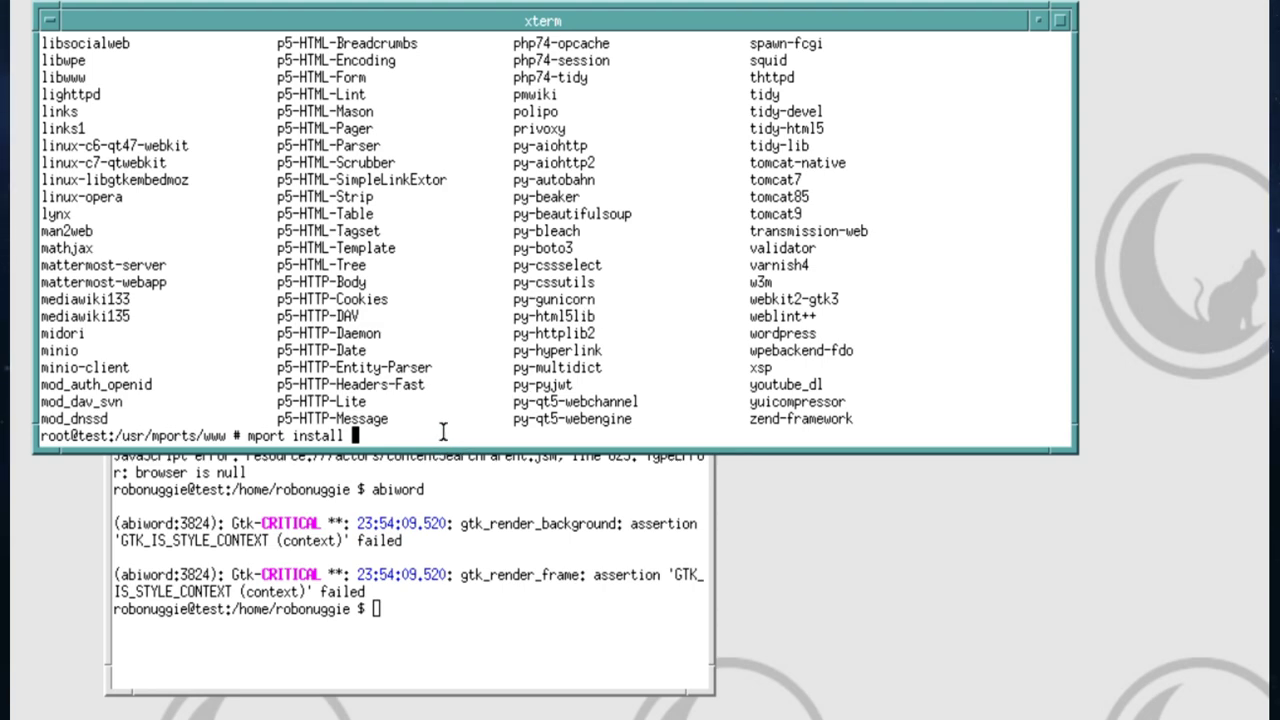
type(" chromium")
key("Return")
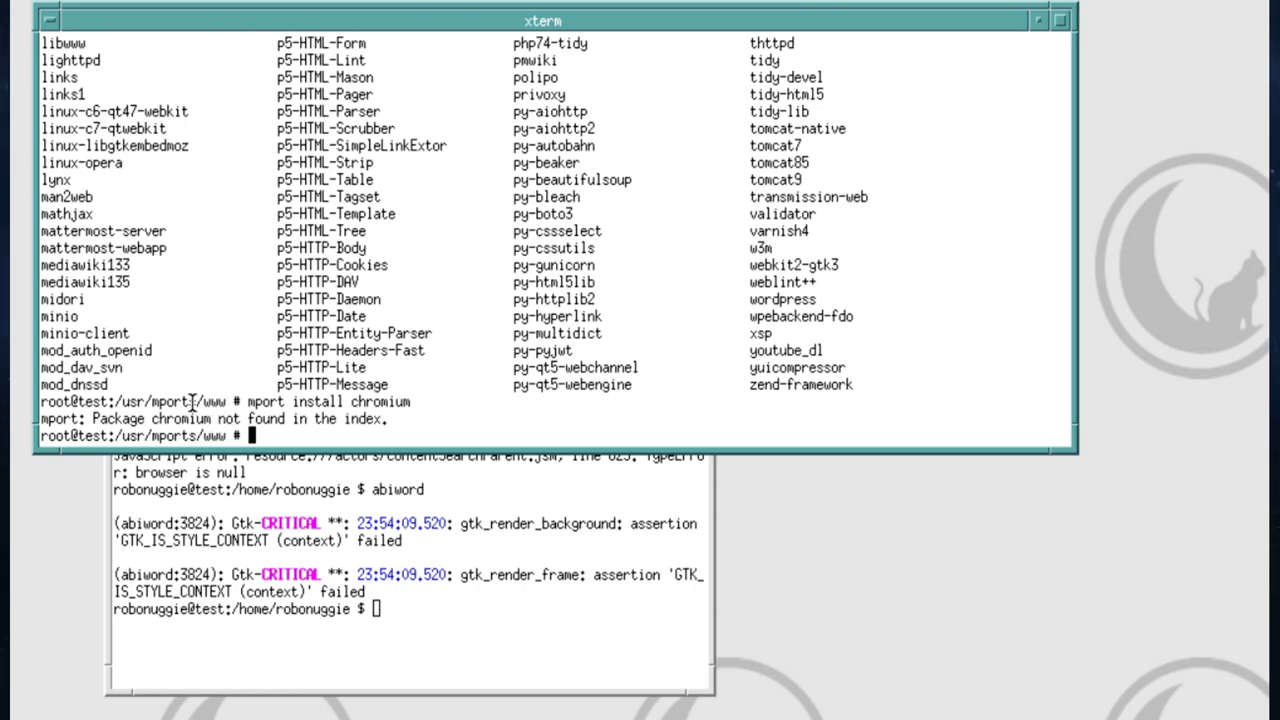
scroll(213, 273, "up", 1)
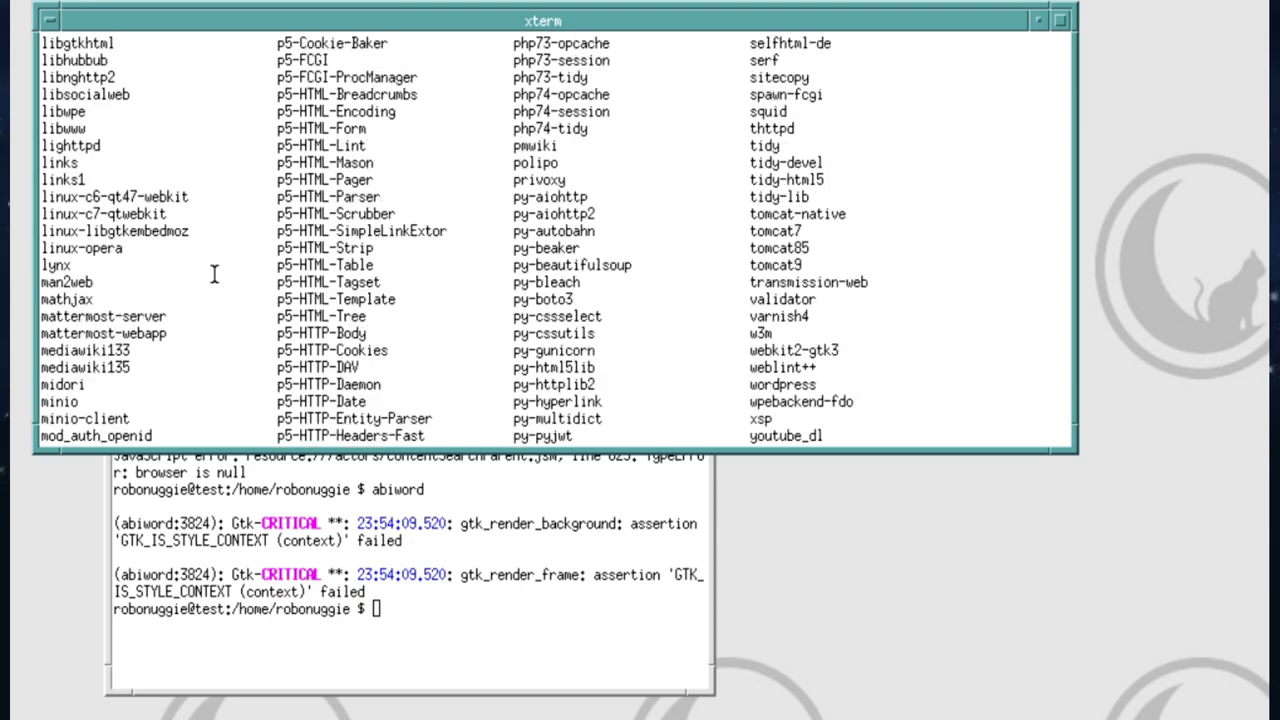
scroll(213, 273, "up", 2)
scroll(114, 297, "up", 1)
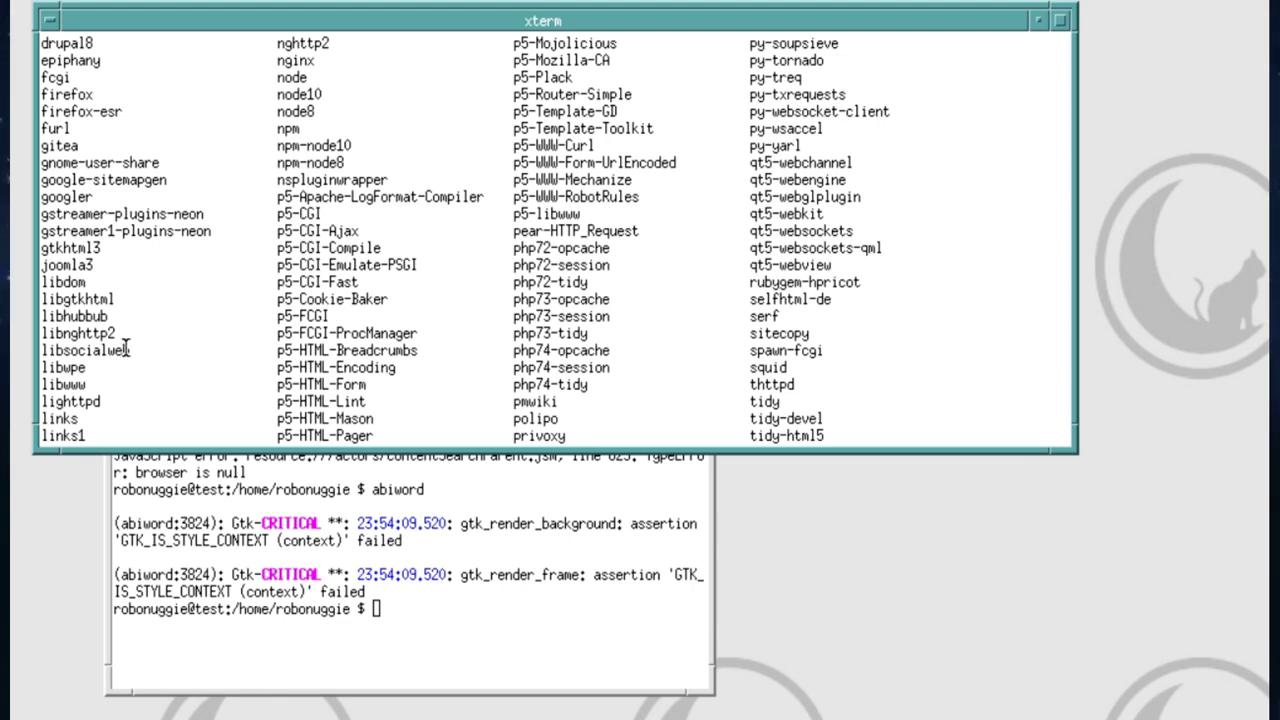
scroll(147, 300, "up", 1)
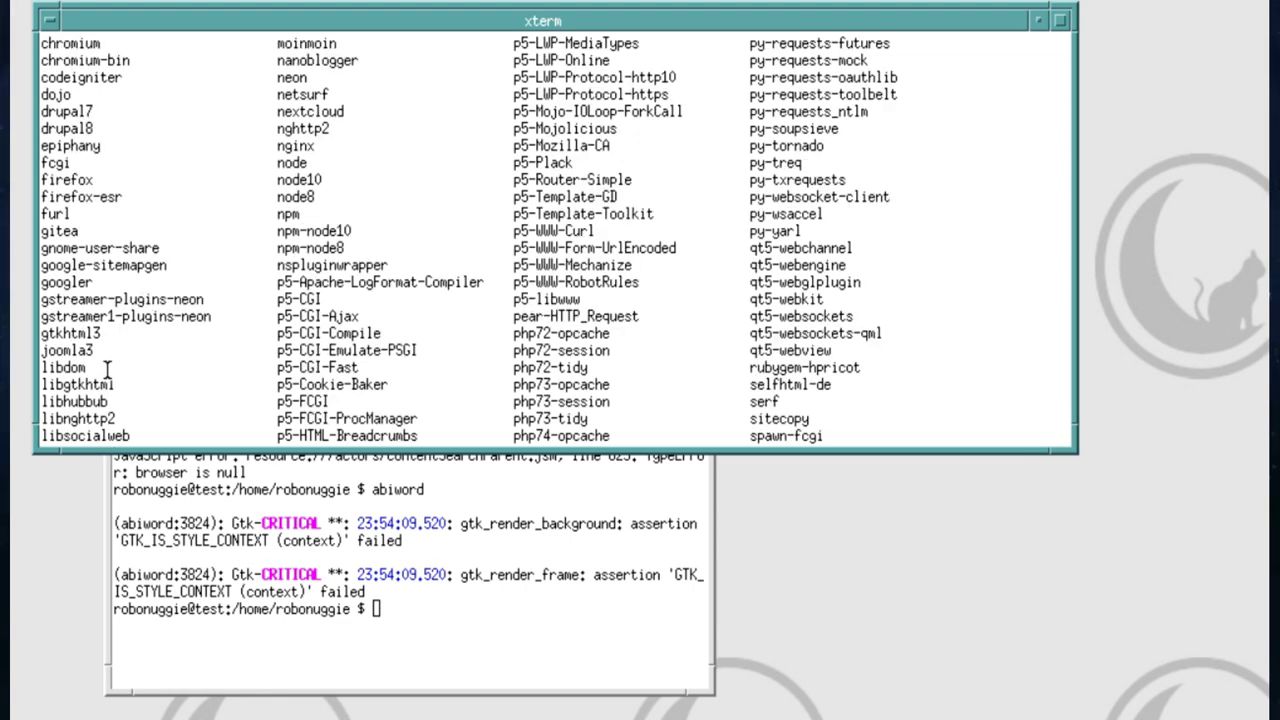
double_click(55, 43)
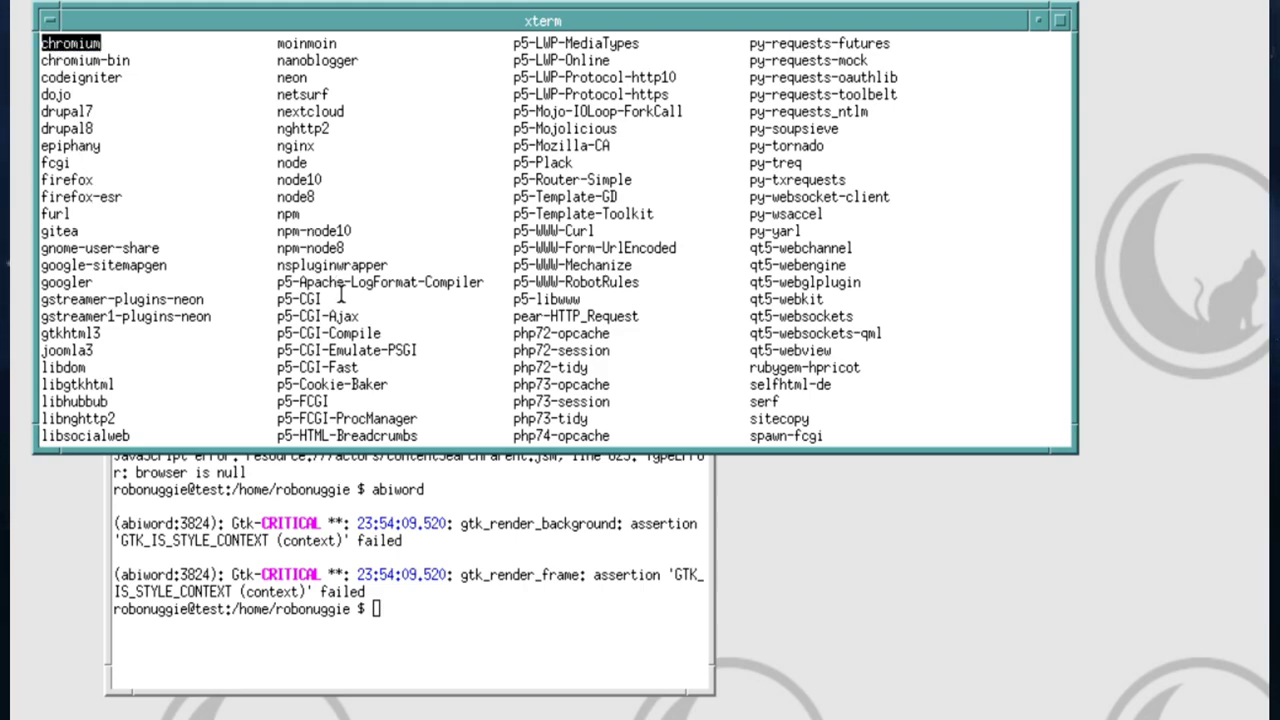
scroll(340, 290, "down", 5)
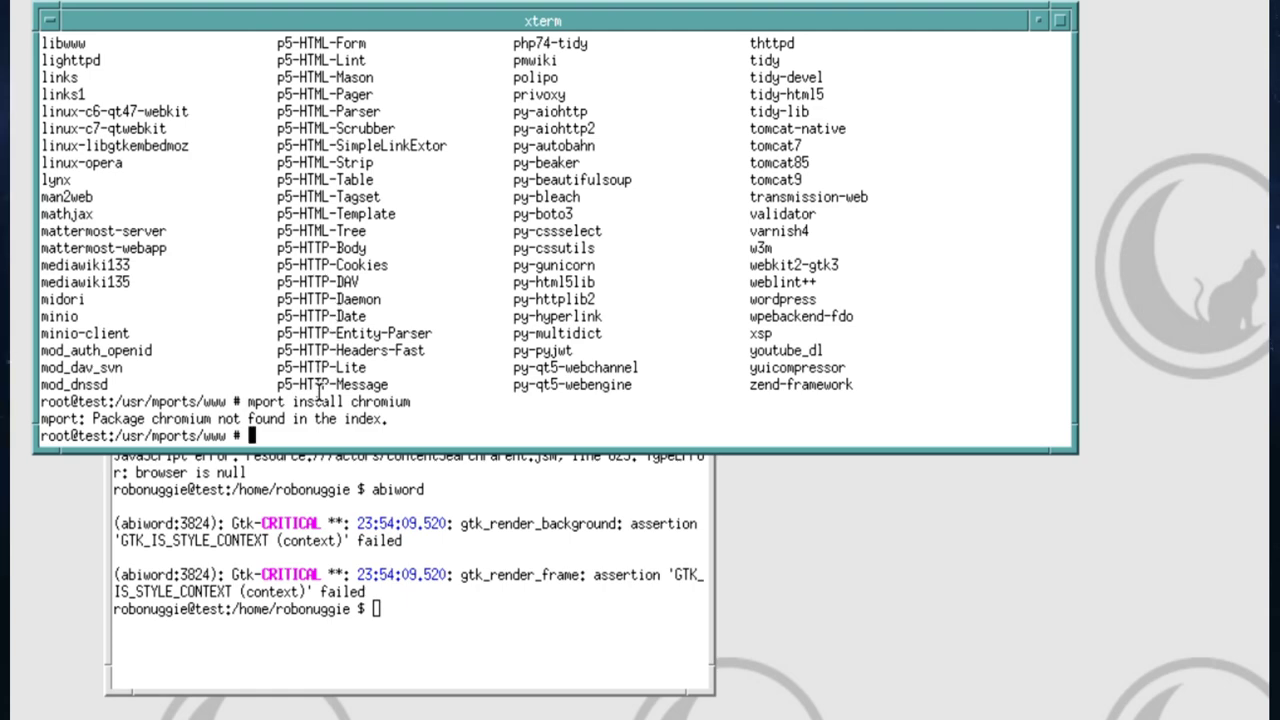
- Run 'whereis chromium', which locates the port at /usr/mports/www/chromium
key("Up")
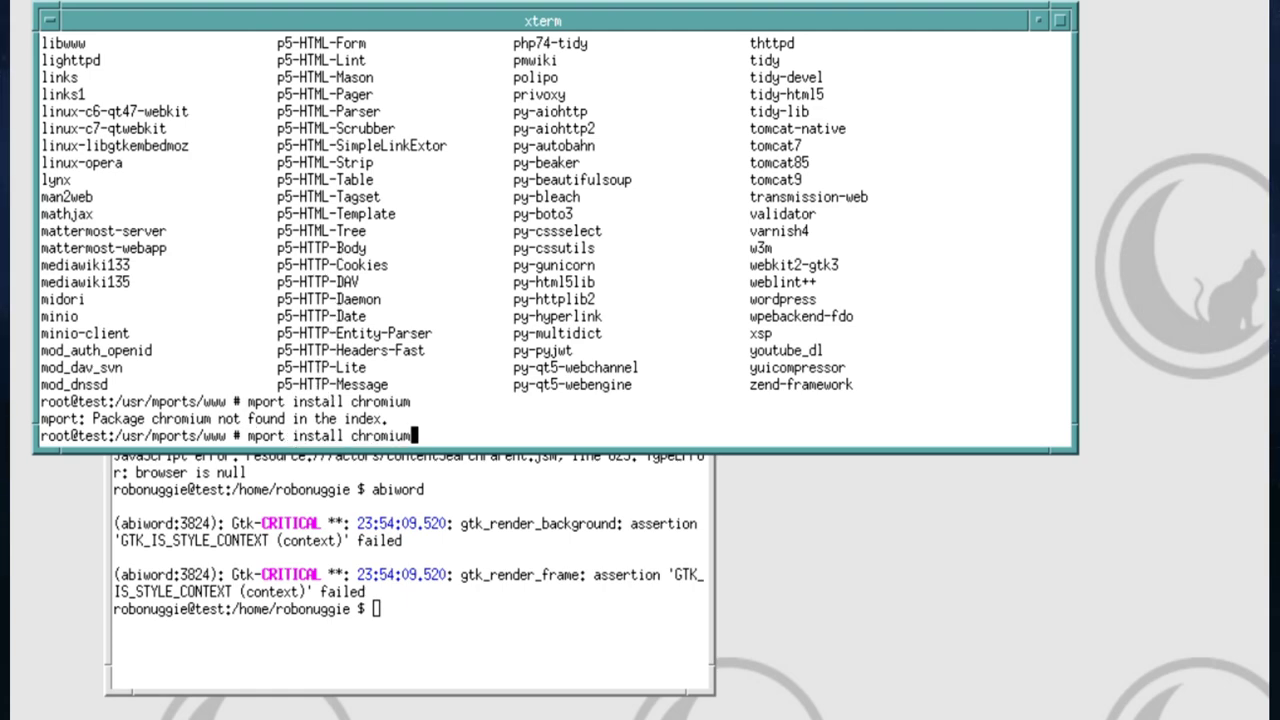
key("ctrl+u")
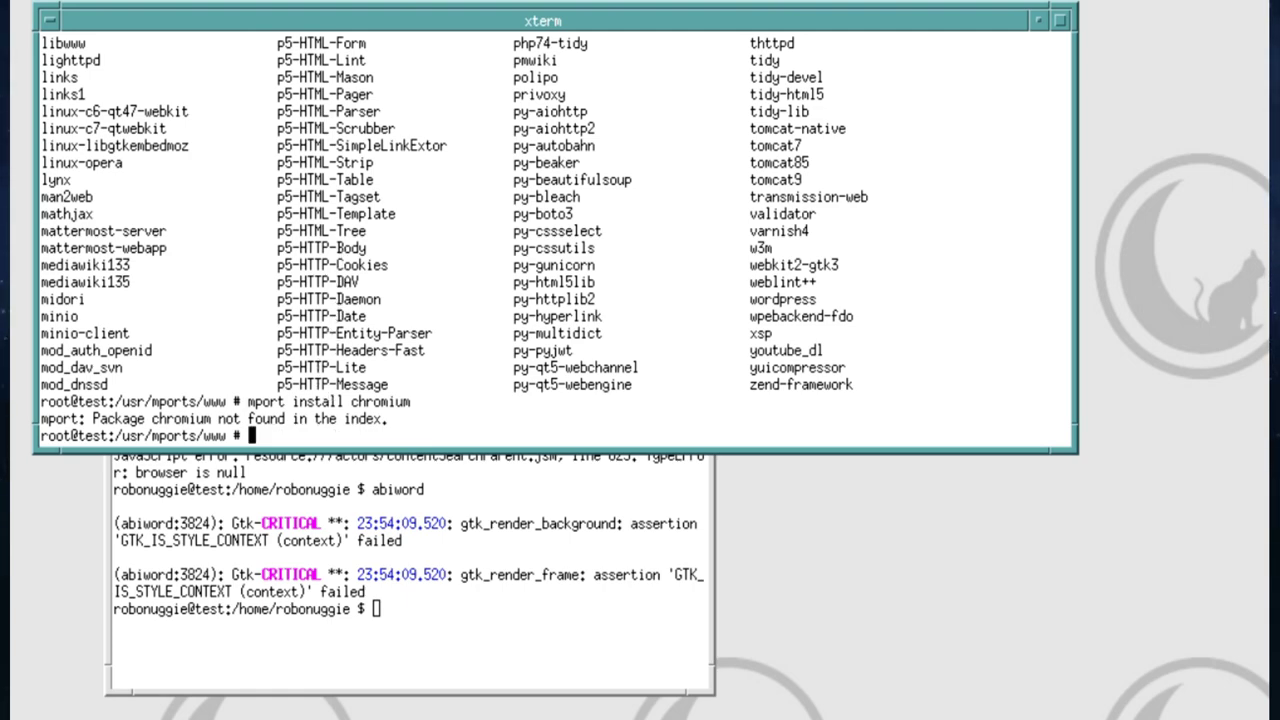
type("whereis")
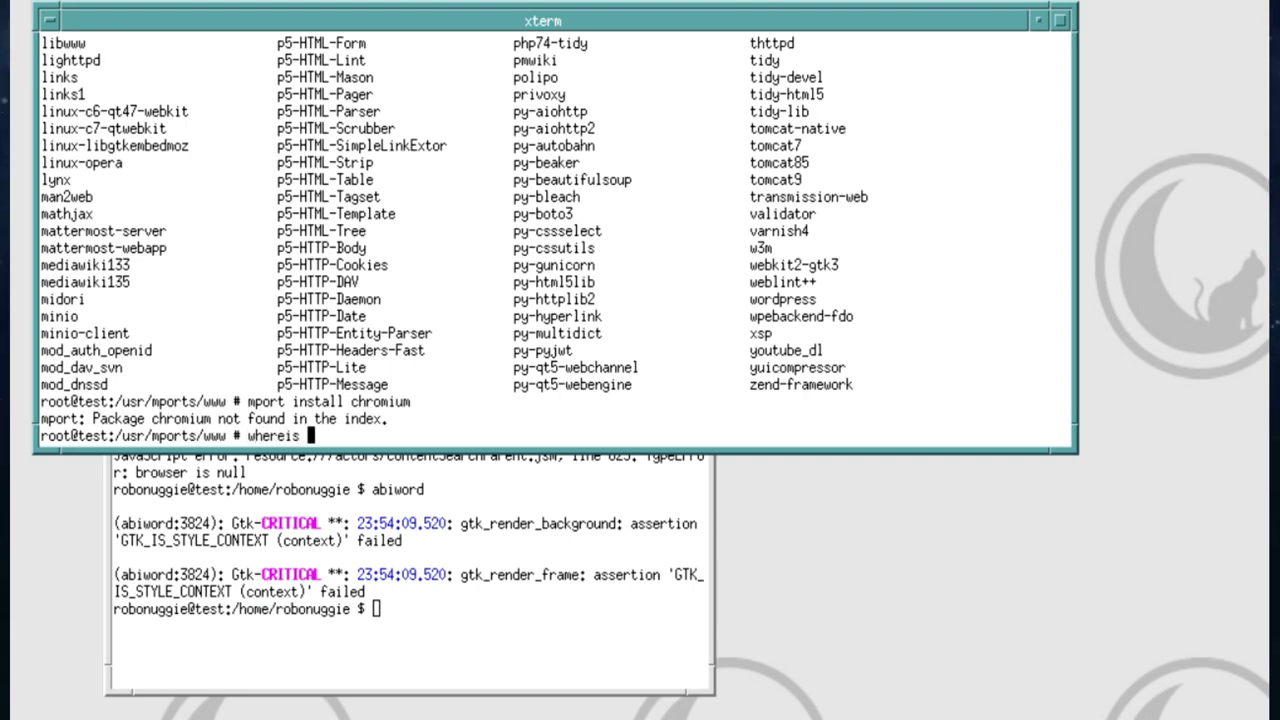
type(" chromium")
key("Return")
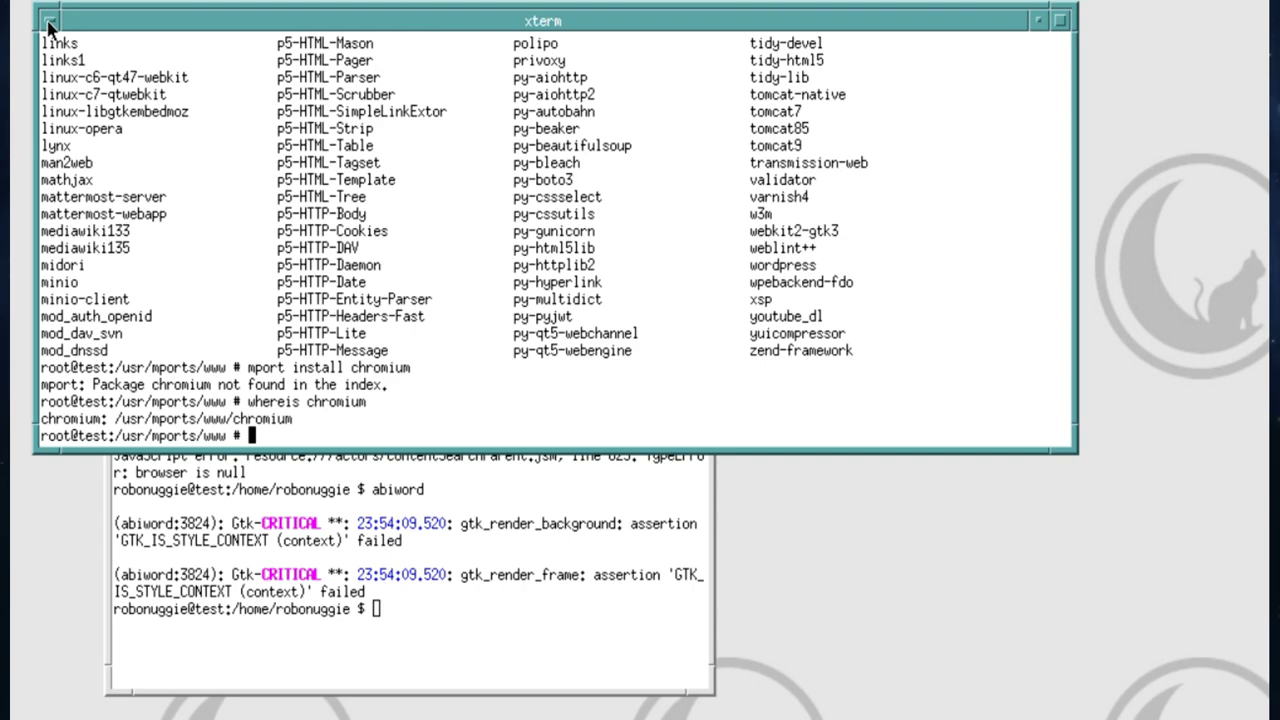
- Open the xterm window's menu twice, dismissing it each time without choosing anything
left_click(48, 27)
left_click(424, 130)
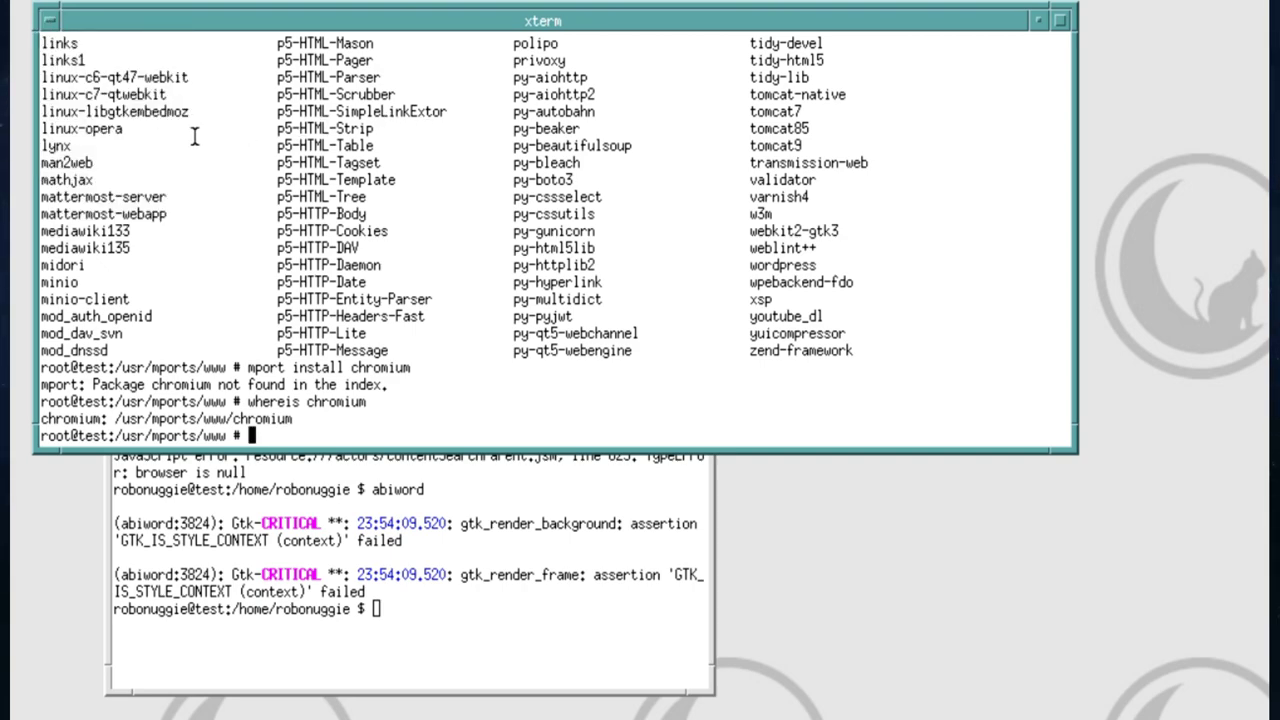
left_click(45, 21)
left_click(66, 214)
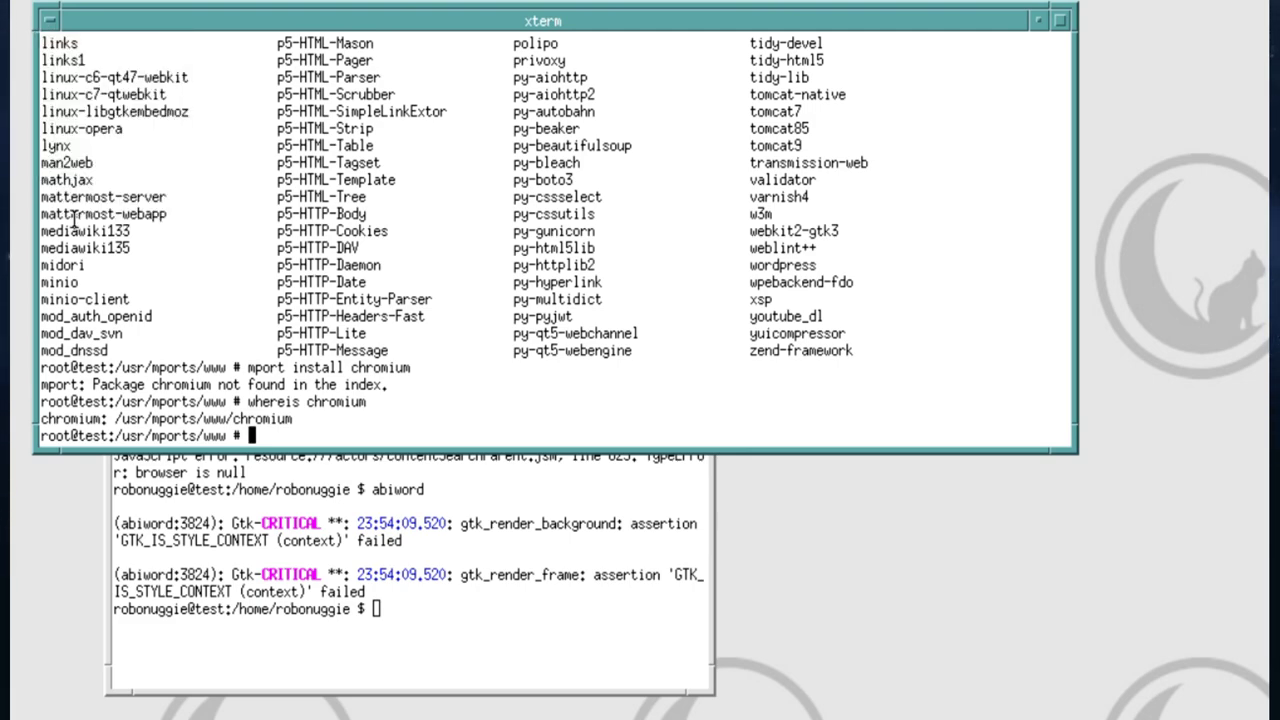